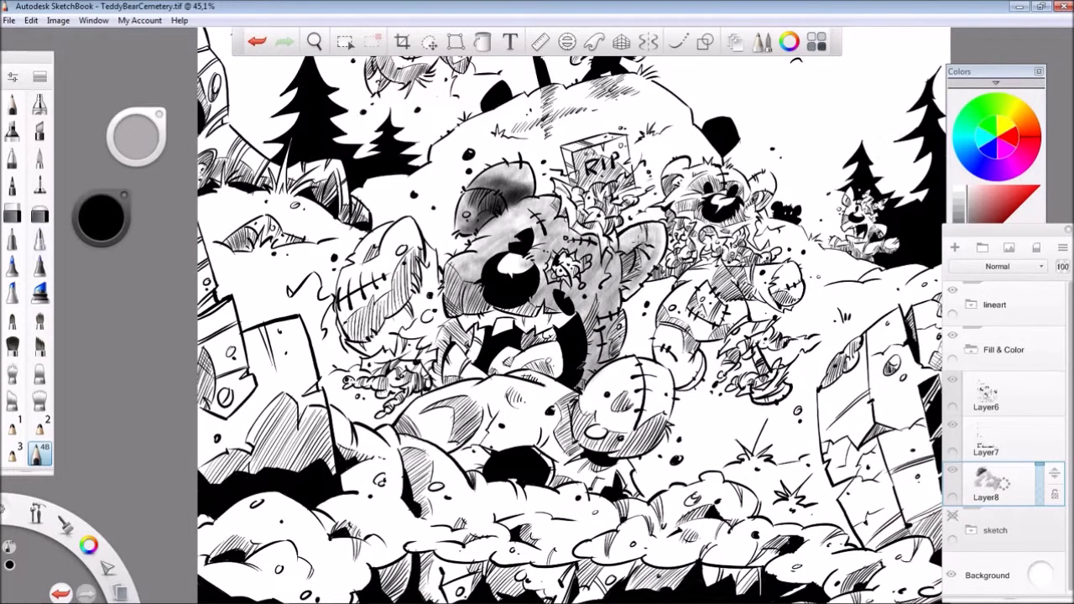
- Shade the large front bear's ear nearest the second bear and the stitched side of its neck with pencil on Layer8
drag(618, 233, 651, 256)
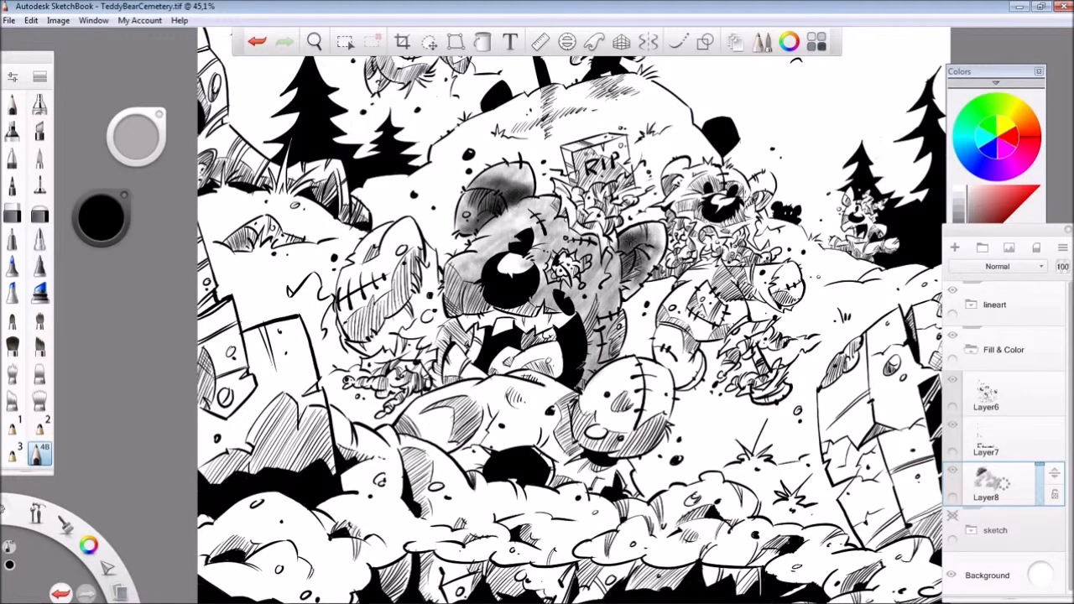
drag(625, 317, 606, 354)
key(ctrl+z)
key(ctrl+z)
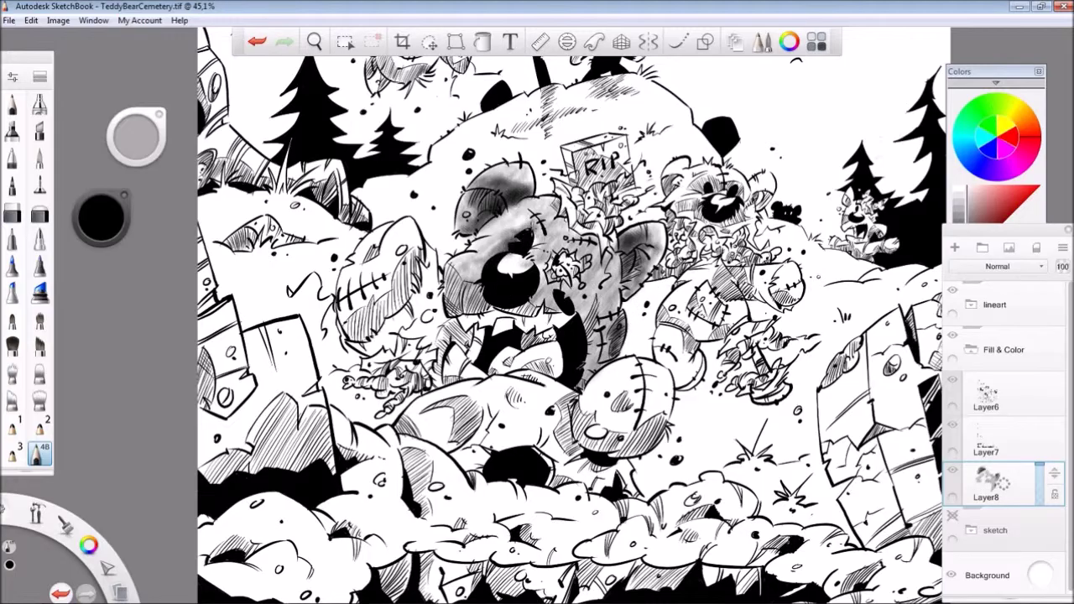
- Darken the fur around the large bear's wounded eye and along its cheek and jaw
mouse_move(541, 247)
mouse_down()
mouse_move(571, 267)
mouse_move(591, 252)
mouse_up()
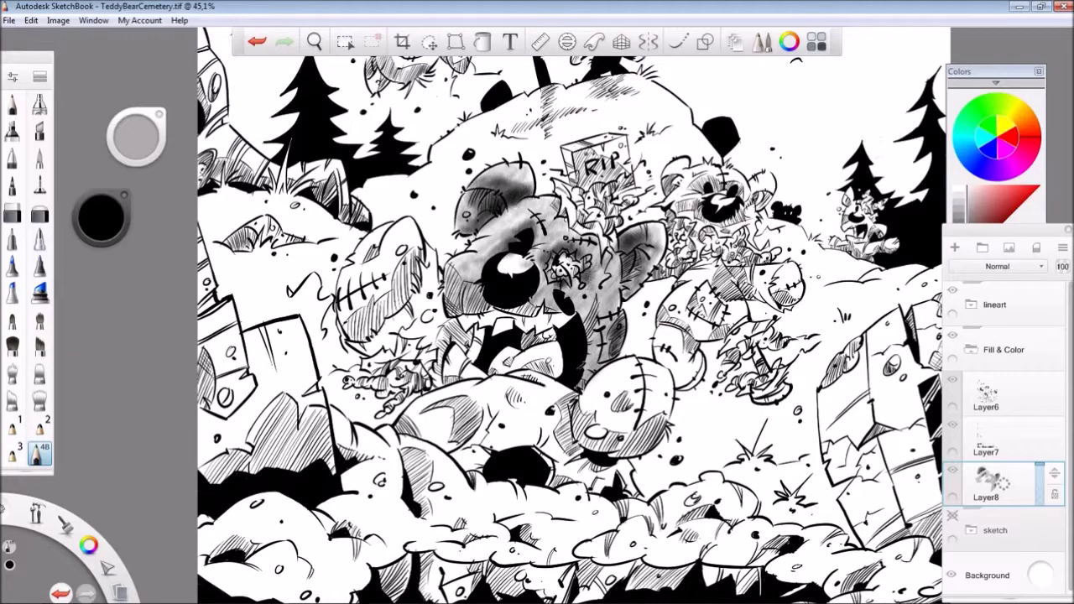
drag(597, 366, 606, 317)
drag(621, 294, 602, 319)
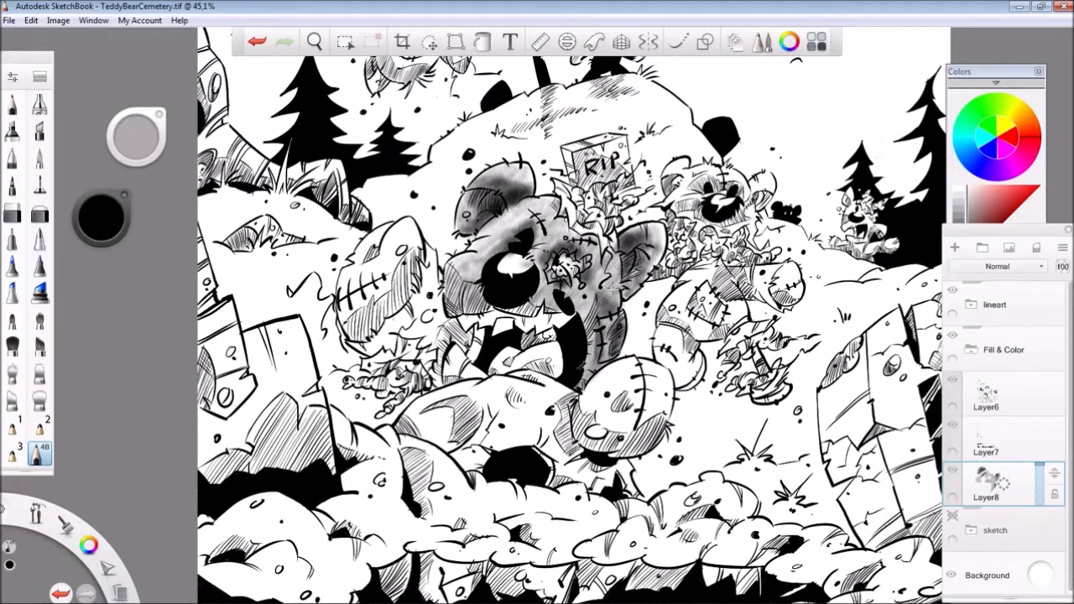
drag(620, 270, 583, 310)
- Shade the fur at the far corner of the large bear's mouth and deepen the tone beside its stitched neck
drag(483, 365, 445, 386)
drag(486, 325, 474, 366)
key(ctrl+z)
drag(635, 334, 678, 294)
drag(619, 352, 702, 262)
- Build up grey pencil tone along the inner edge and wrist of the large bear's raised paw
scroll(513, 302, up, 2)
mouse_move(453, 352)
mouse_down()
mouse_move(453, 411)
mouse_move(419, 344)
mouse_move(433, 293)
mouse_up()
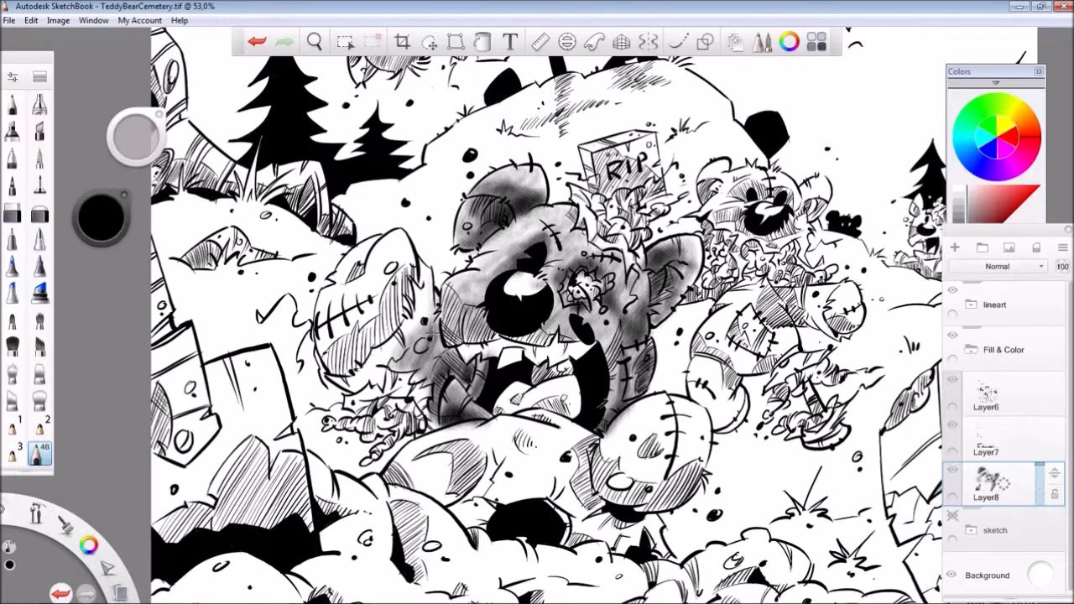
mouse_move(426, 265)
mouse_down()
mouse_move(423, 346)
mouse_move(355, 393)
mouse_up()
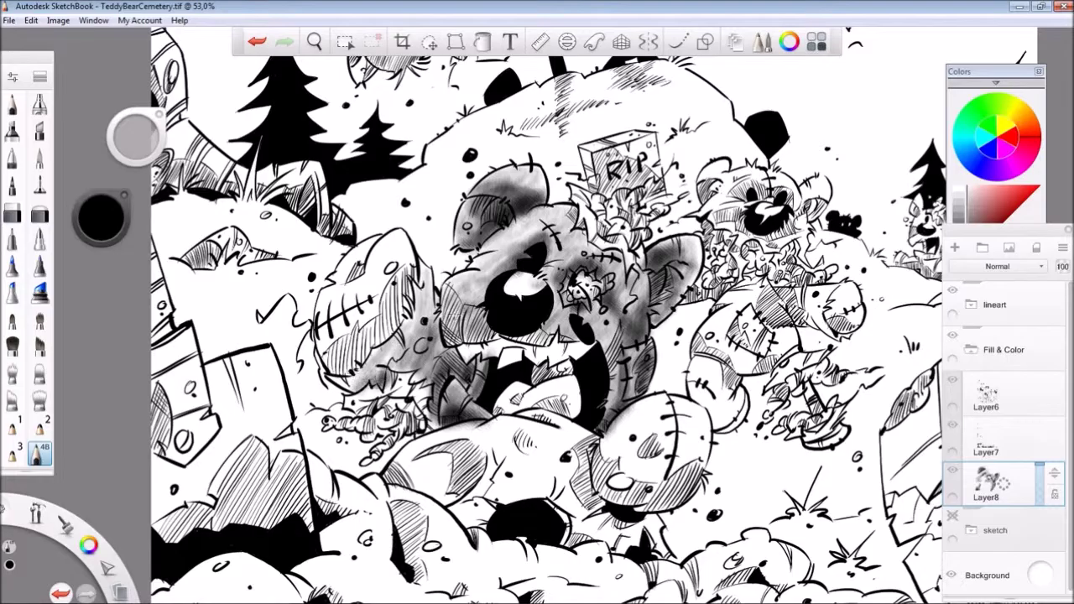
mouse_move(427, 365)
mouse_down()
mouse_move(394, 385)
mouse_move(466, 351)
mouse_up()
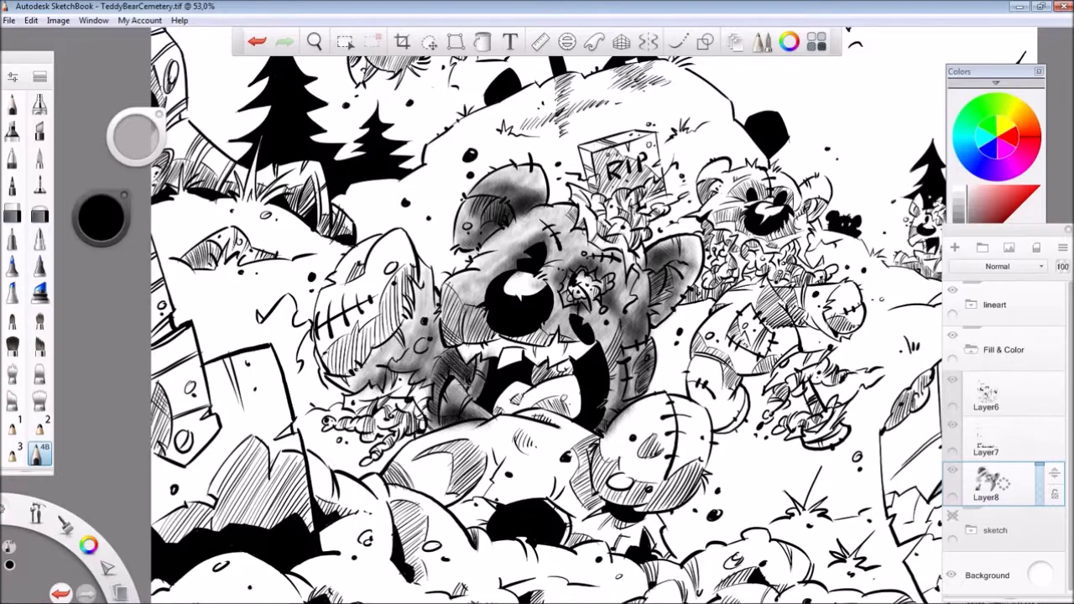
drag(436, 270, 381, 373)
mouse_move(419, 295)
mouse_down()
mouse_move(392, 369)
mouse_move(334, 395)
mouse_up()
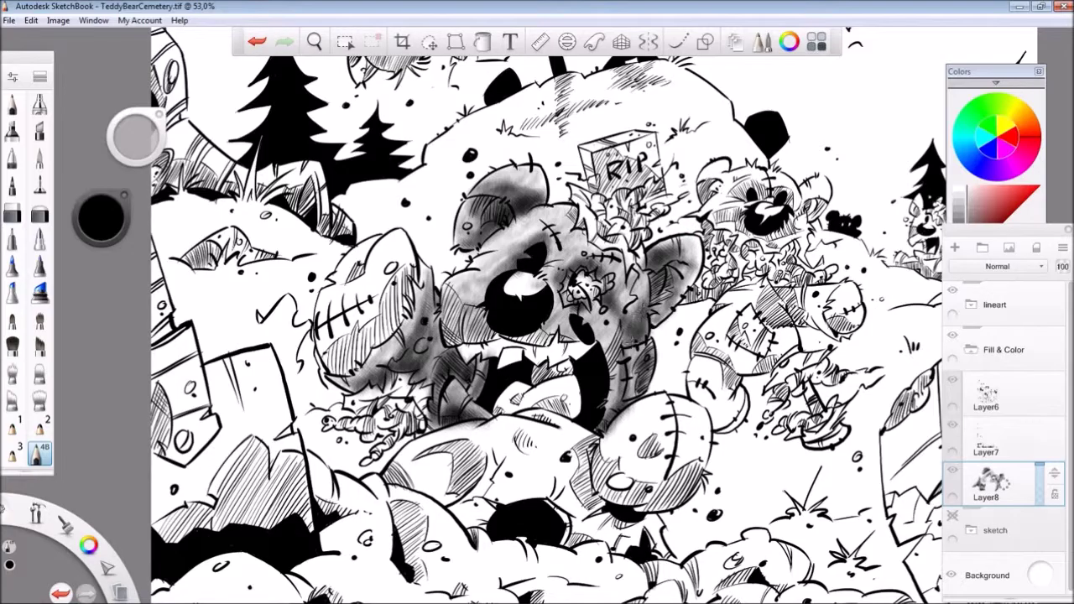
- Add darker pencil tone to the large bear's forehead and the hatched side of its muzzle
drag(562, 210, 637, 286)
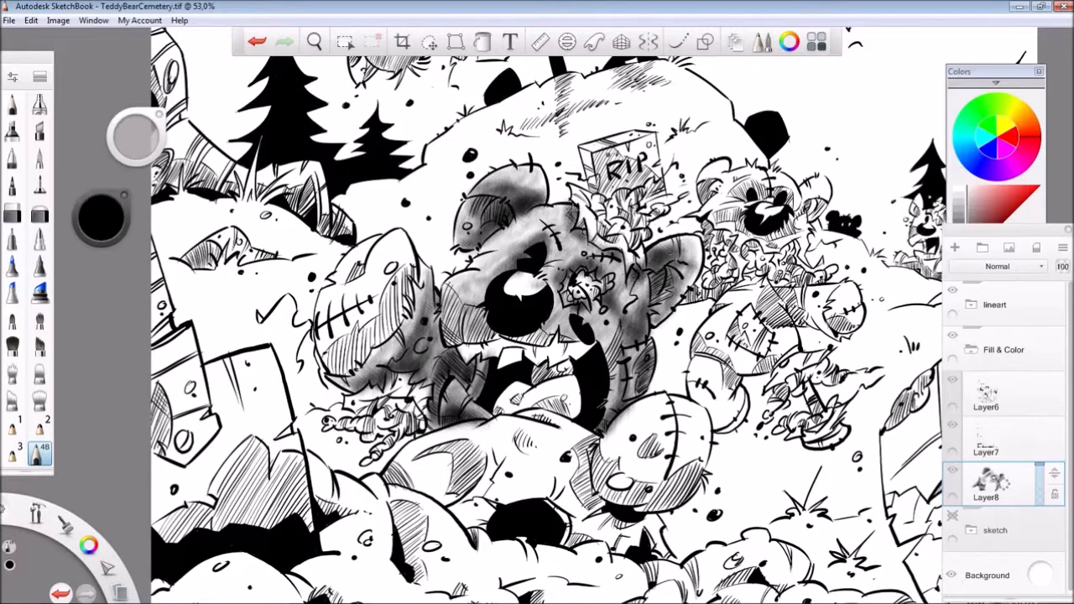
drag(601, 250, 590, 265)
mouse_move(507, 241)
mouse_down()
mouse_move(474, 257)
mouse_move(444, 336)
mouse_up()
mouse_move(445, 286)
mouse_down()
mouse_move(503, 344)
mouse_move(549, 344)
mouse_move(598, 366)
mouse_up()
- Cover the stitched pad and upper part of the raised paw with pencil shading, darkest along the edges
mouse_move(403, 272)
mouse_down()
mouse_move(386, 323)
mouse_move(331, 369)
mouse_up()
mouse_move(394, 239)
mouse_down()
mouse_move(378, 281)
mouse_move(344, 290)
mouse_up()
drag(352, 251, 332, 327)
drag(390, 260, 336, 339)
drag(335, 319, 323, 361)
drag(386, 285, 365, 331)
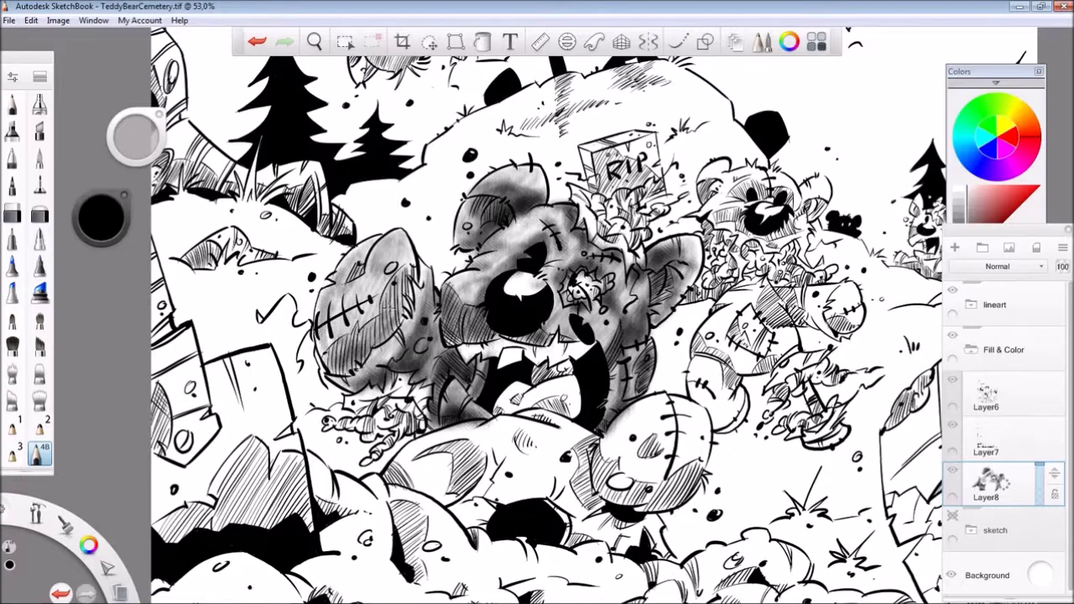
drag(409, 272, 352, 361)
drag(379, 320, 327, 376)
drag(414, 258, 314, 336)
drag(361, 295, 329, 328)
- Shade the large bear's lowered, stitched paw with the pencil and save the drawing
mouse_move(382, 239)
mouse_down()
mouse_move(336, 281)
mouse_move(537, 302)
mouse_move(723, 281)
mouse_move(663, 271)
mouse_move(701, 271)
mouse_up()
key(space)
click(39, 214)
key(space)
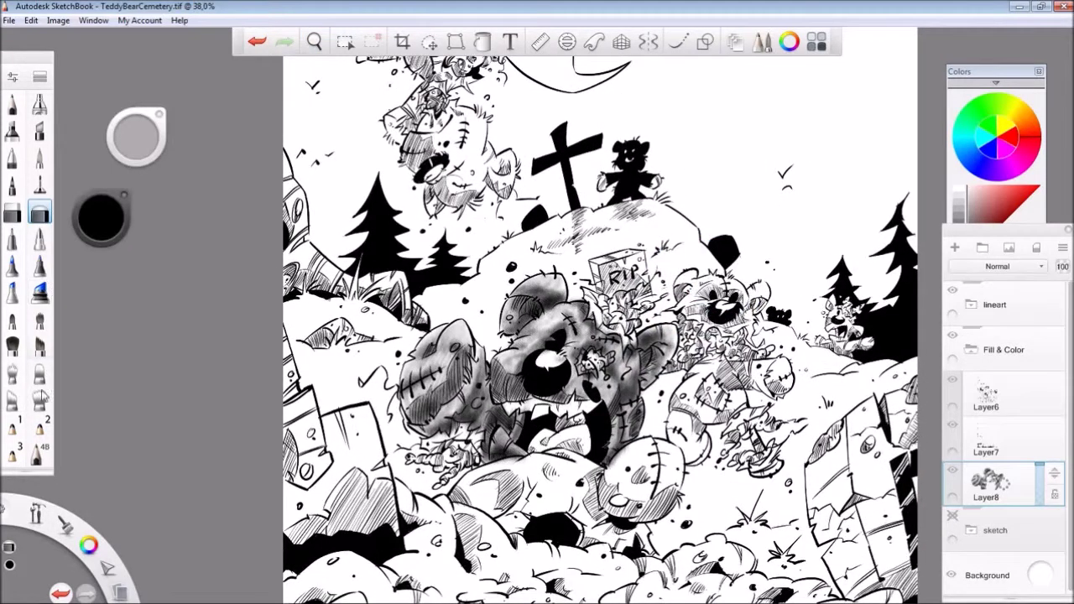
scroll(450, 587, up, 5)
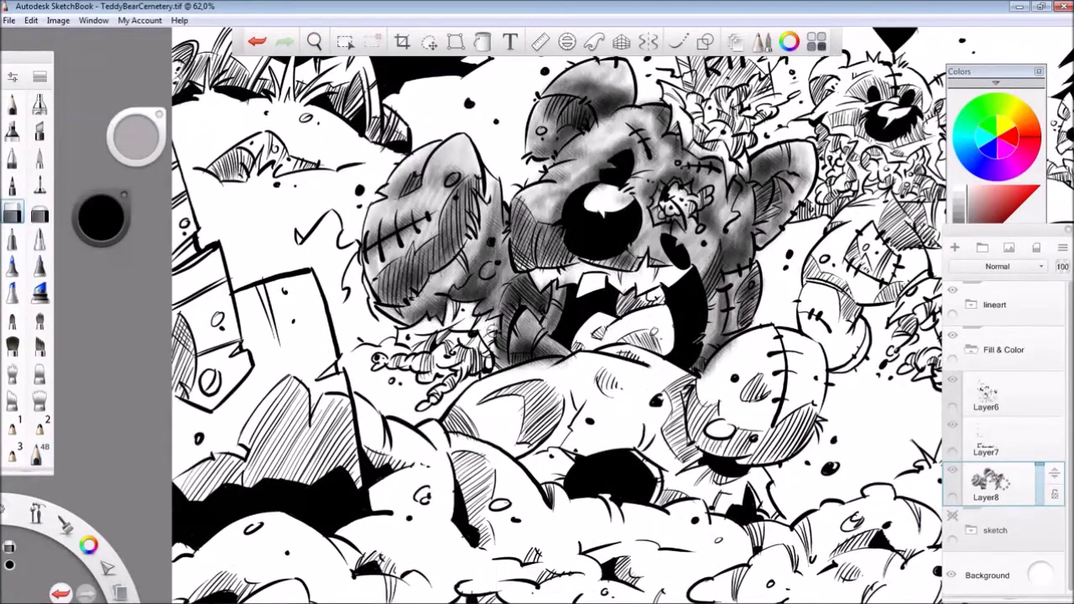
click(40, 453)
mouse_move(487, 311)
mouse_down()
mouse_move(411, 344)
mouse_move(453, 325)
mouse_move(500, 369)
mouse_move(495, 361)
mouse_move(479, 375)
mouse_up()
mouse_move(746, 340)
mouse_down()
mouse_move(657, 314)
mouse_move(671, 411)
mouse_up()
mouse_move(600, 369)
mouse_down()
mouse_move(646, 424)
mouse_move(722, 419)
mouse_move(612, 394)
mouse_move(696, 432)
mouse_move(671, 369)
mouse_move(717, 323)
mouse_move(727, 332)
mouse_move(692, 369)
mouse_move(696, 395)
mouse_move(679, 403)
mouse_move(709, 344)
mouse_move(646, 378)
mouse_move(680, 361)
mouse_move(722, 424)
mouse_up()
key(ctrl+z)
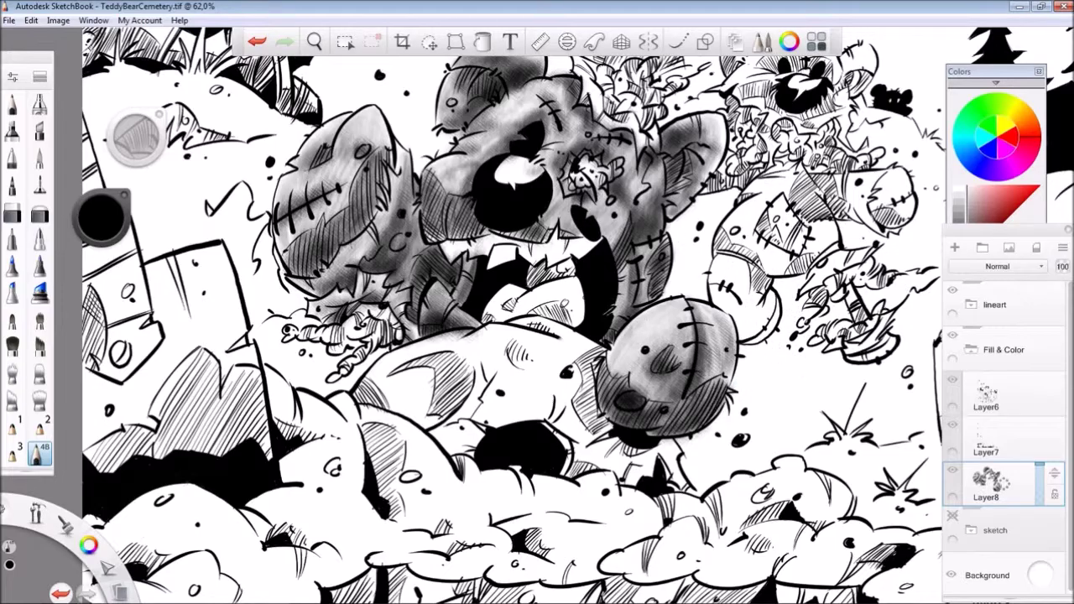
key(f)
key(ctrl+s)
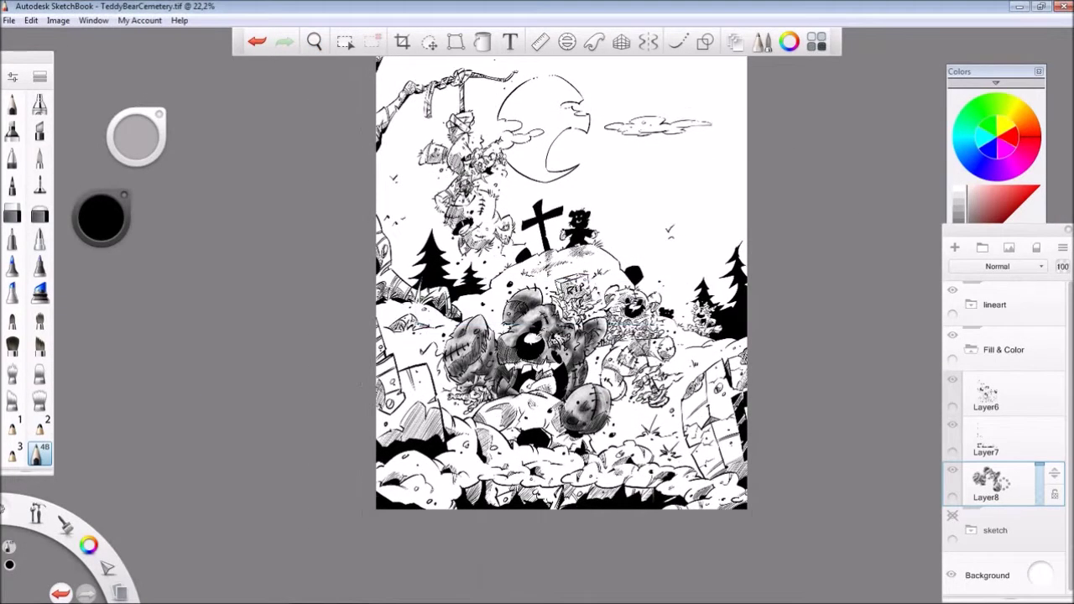
- Undo the last stroke and shade the tongue inside the large bear's open mouth with the pencil
scroll(519, 413, up, 5)
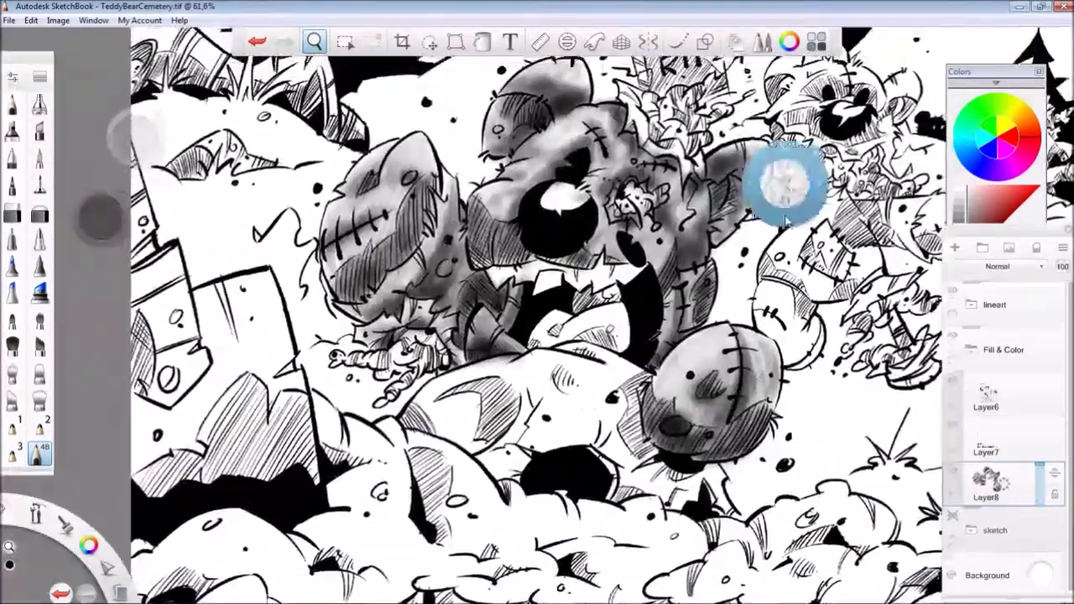
key(ctrl+z)
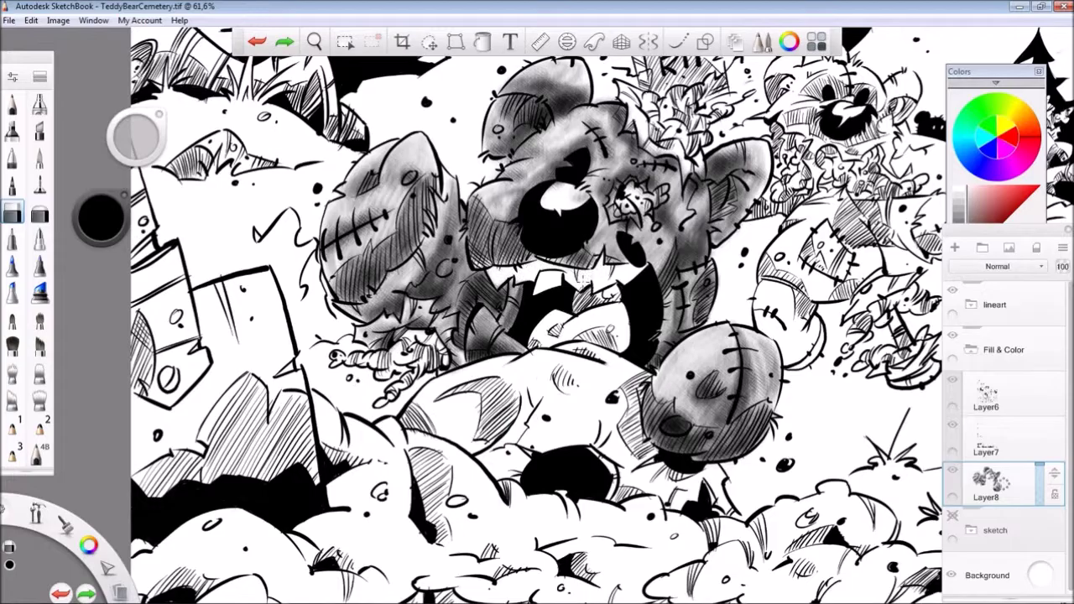
click(38, 453)
mouse_move(577, 289)
mouse_down()
mouse_move(617, 308)
mouse_move(602, 321)
mouse_move(625, 344)
mouse_up()
mouse_move(537, 329)
mouse_down()
mouse_move(599, 333)
mouse_move(558, 324)
mouse_up()
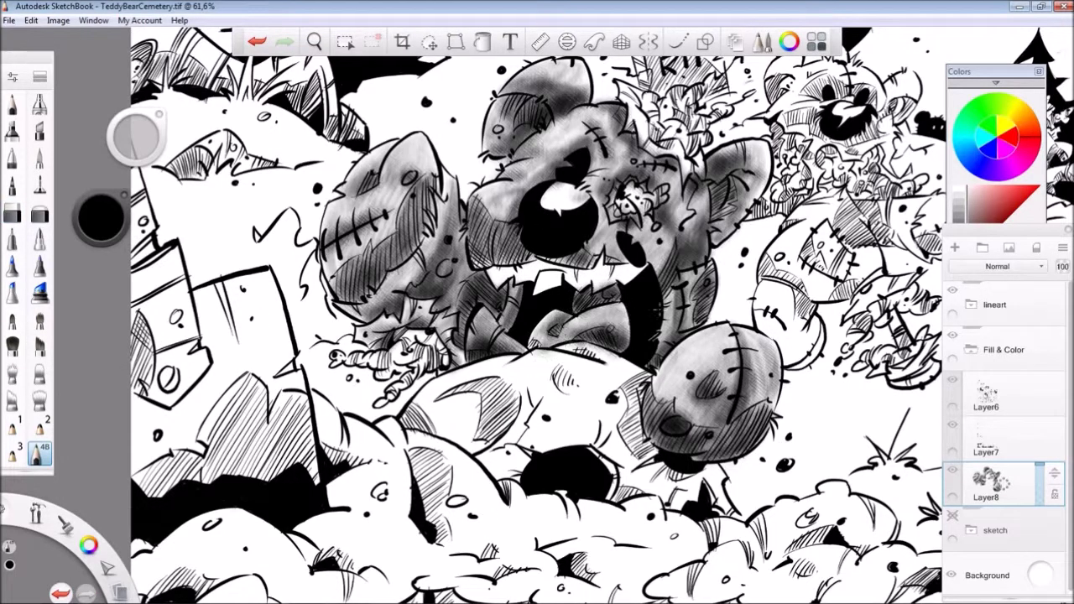
- Add soft pencil shadows to the large bear's upper teeth and save the drawing
key(e)
click(38, 453)
drag(491, 265, 607, 268)
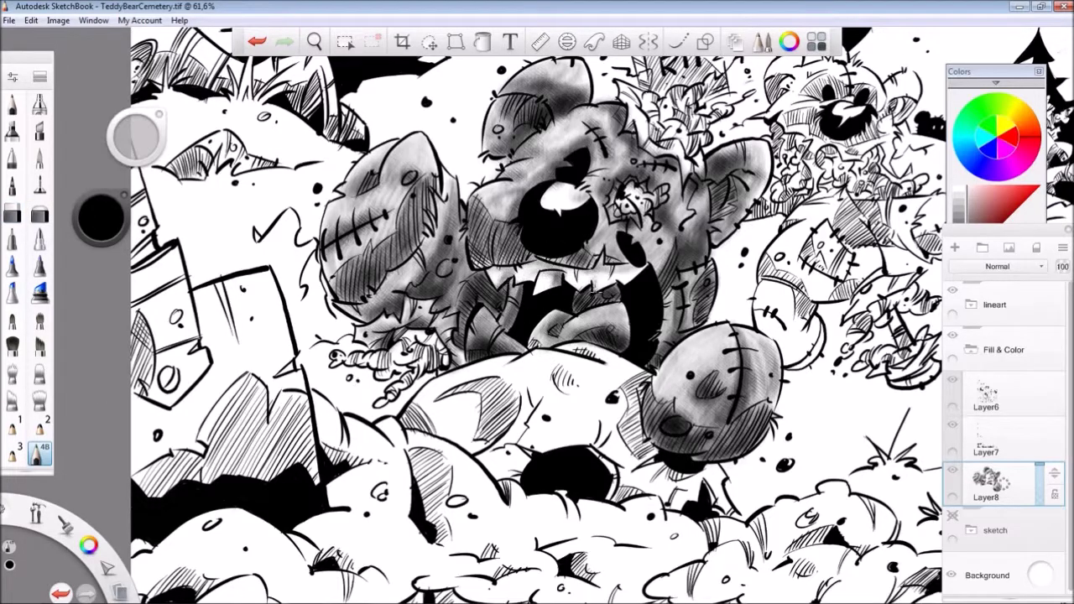
key(Home)
key(ctrl+s)
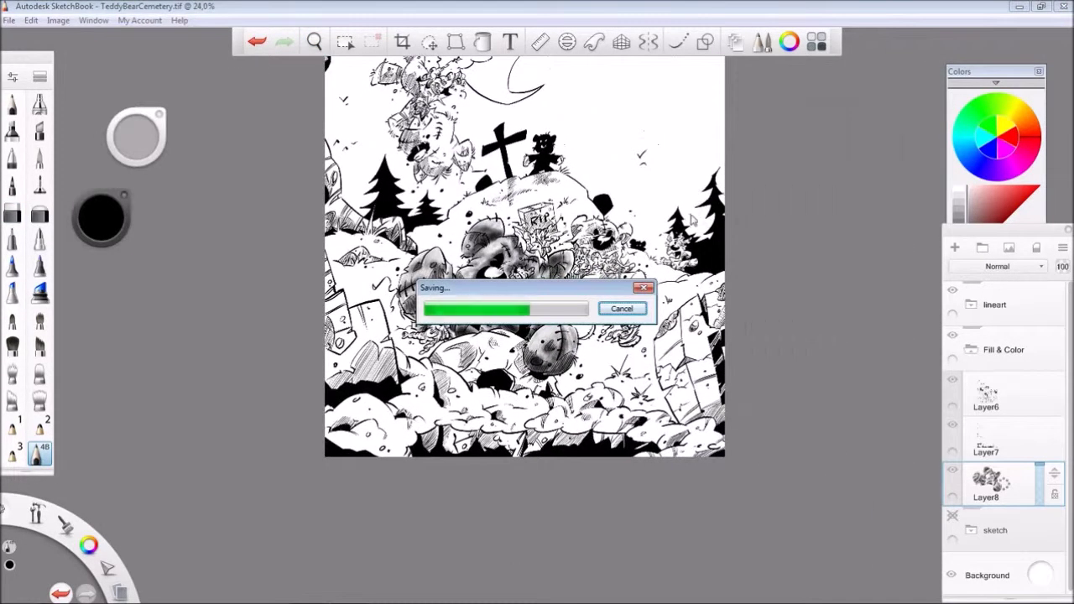
- Tone the highlight on the large bear's nose and shade the torn guts hanging beneath its raised paw
scroll(523, 266, up, 5)
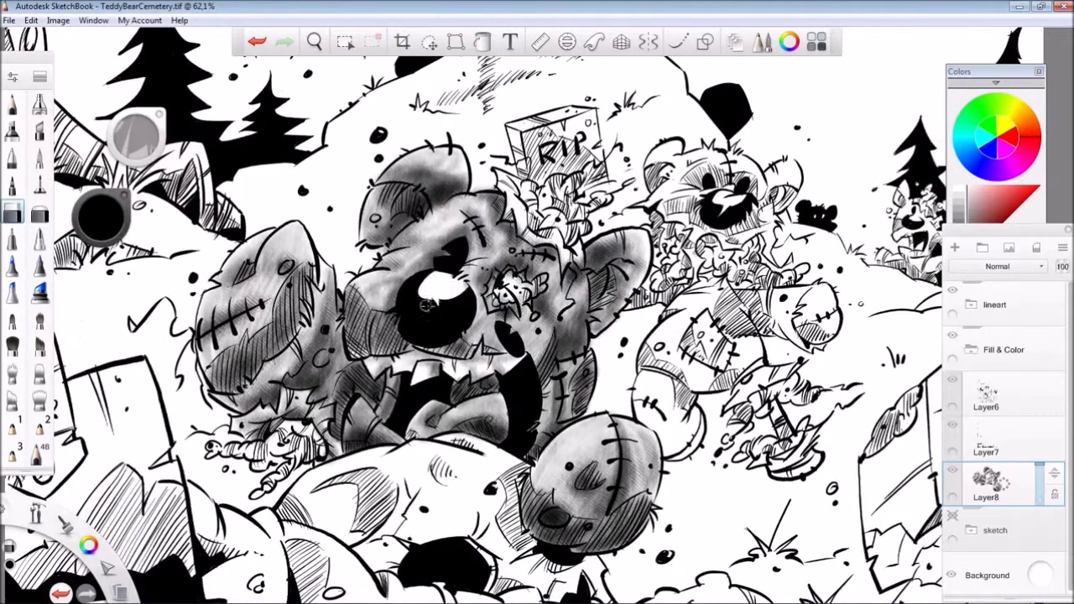
key(Home)
scroll(594, 307, up, 6)
key(ctrl+b)
key(ctrl+b)
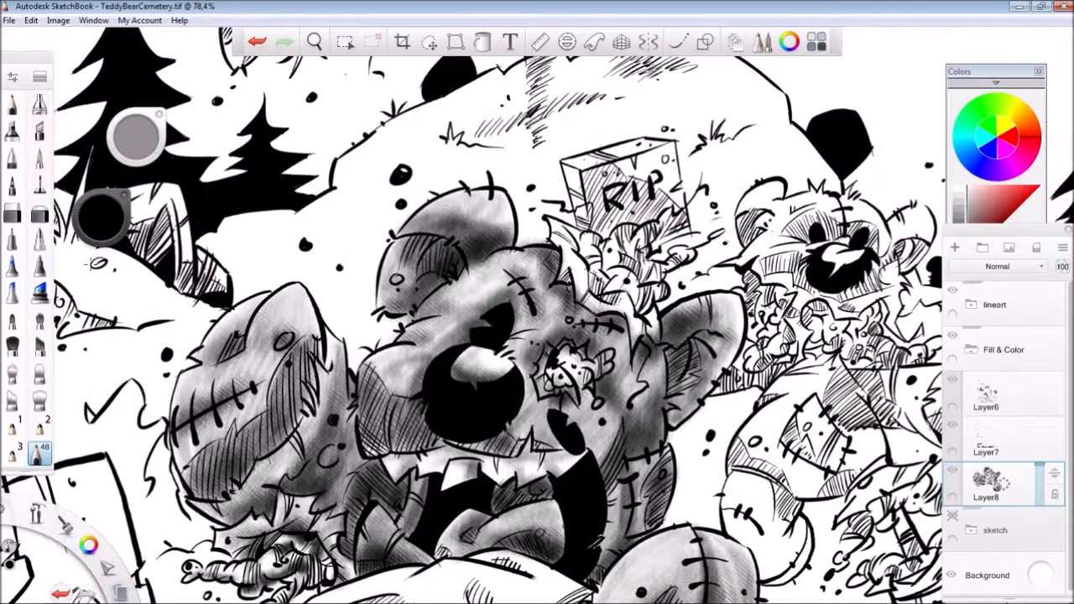
drag(503, 336, 371, 520)
- Shade the guts bursting from the back of the large bear's head in front of the RIP tombstone
click(39, 453)
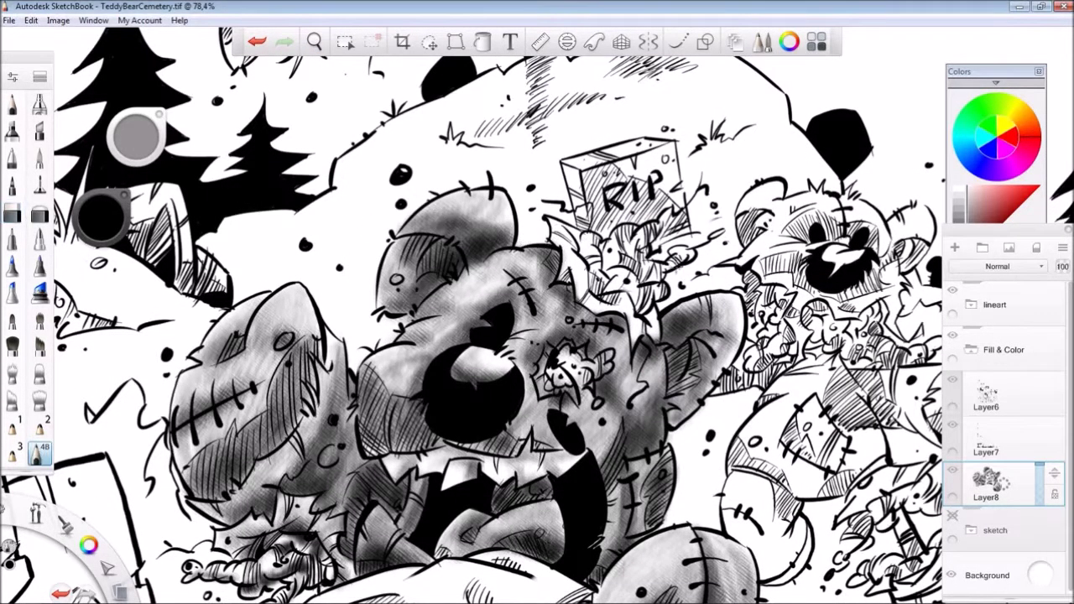
drag(576, 270, 567, 237)
drag(646, 307, 651, 337)
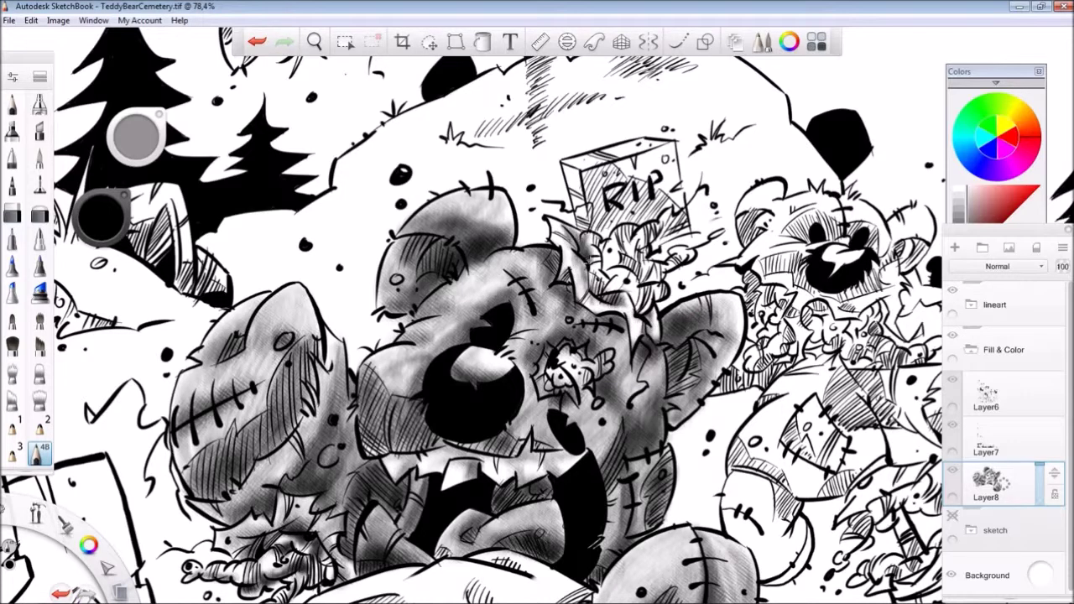
mouse_move(663, 210)
mouse_down()
mouse_move(616, 252)
mouse_move(663, 284)
mouse_move(606, 311)
mouse_up()
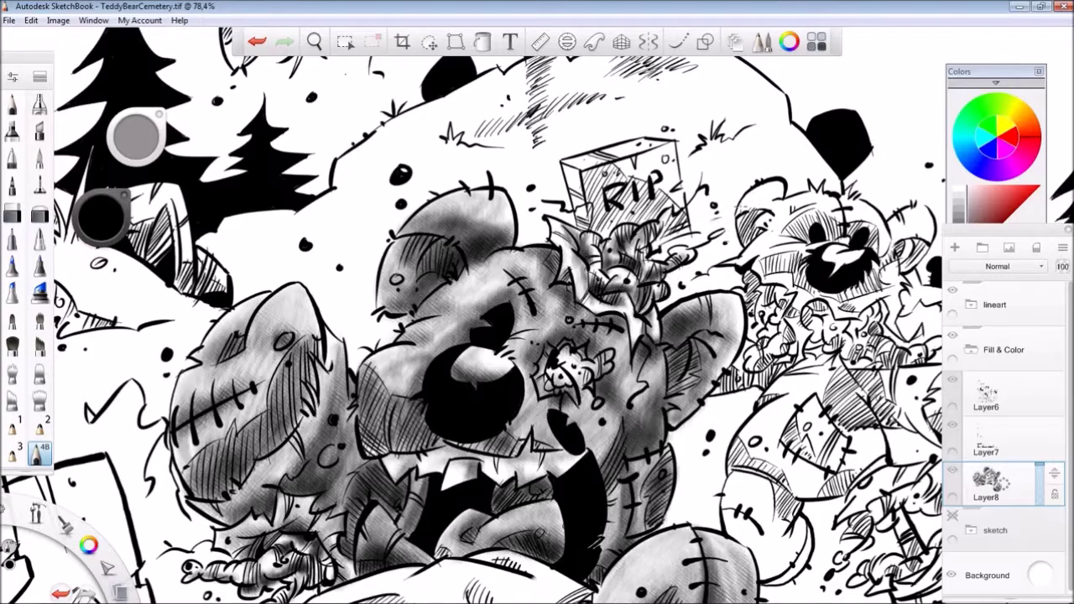
- Shade the torn stuffing in the large bear's eye wound with the pencil and save the drawing
scroll(635, 250, down, 5)
scroll(903, 287, up, 4)
scroll(618, 357, up, 2)
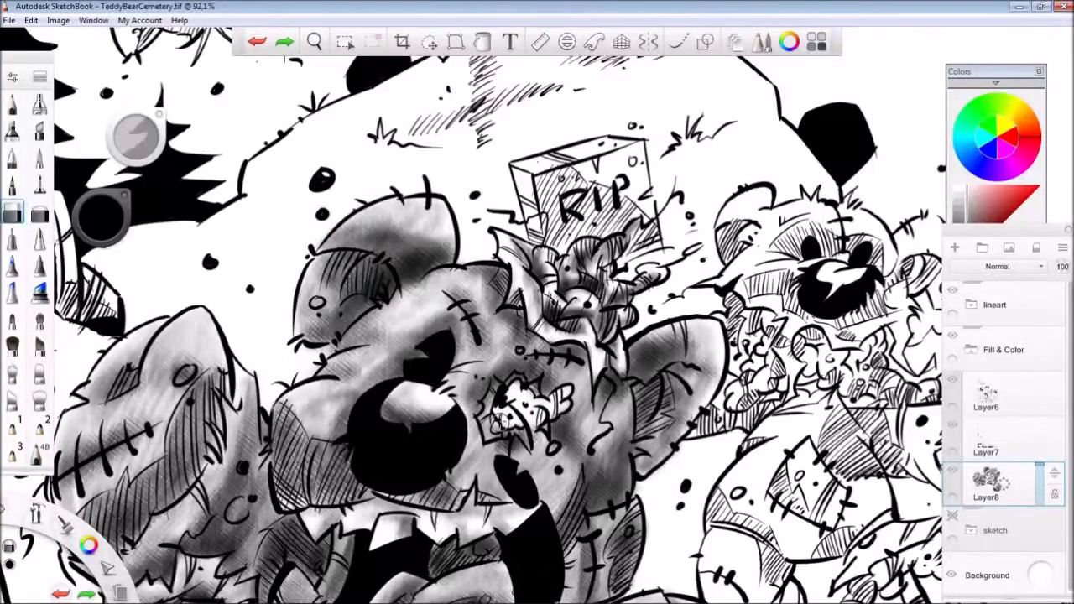
click(39, 453)
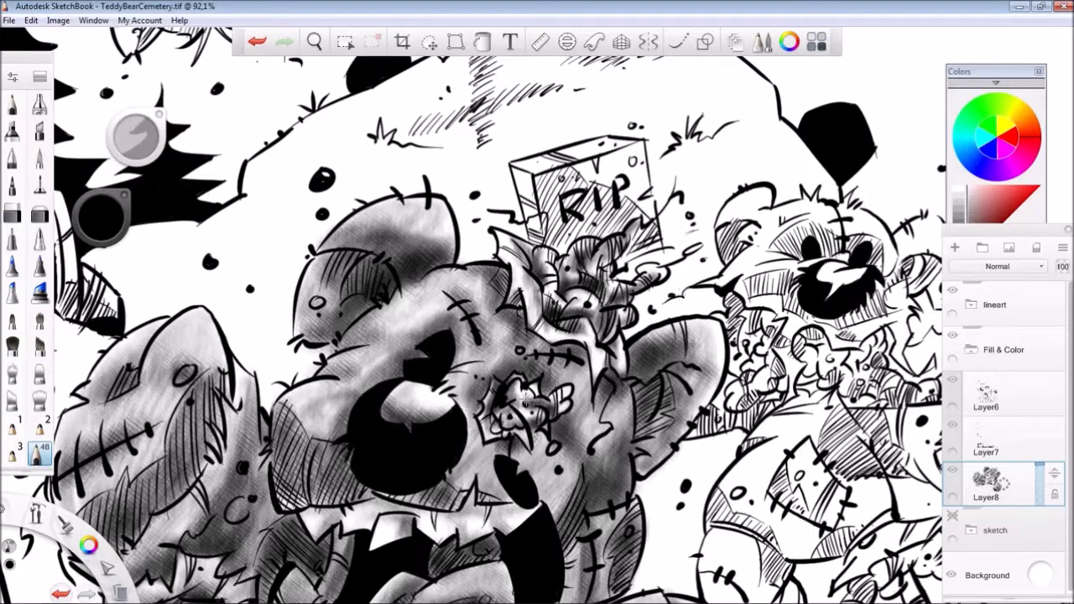
drag(552, 396, 568, 390)
scroll(510, 336, down, 5)
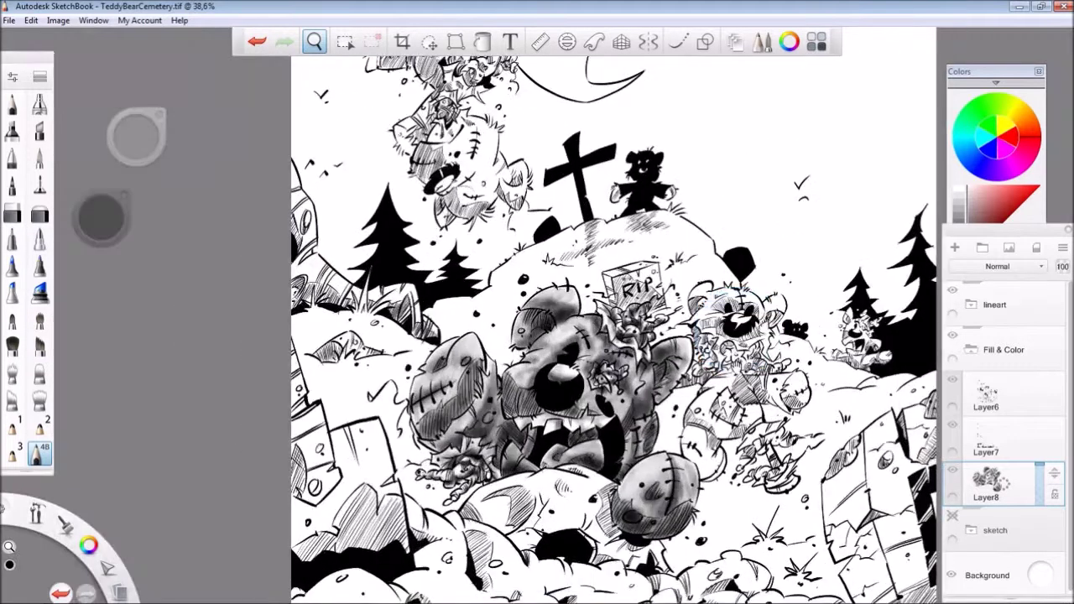
key(ctrl+s)
- Shade the second bear's head with pencil, covering its forehead, muzzle, nose highlight and both ears
scroll(615, 373, up, 4)
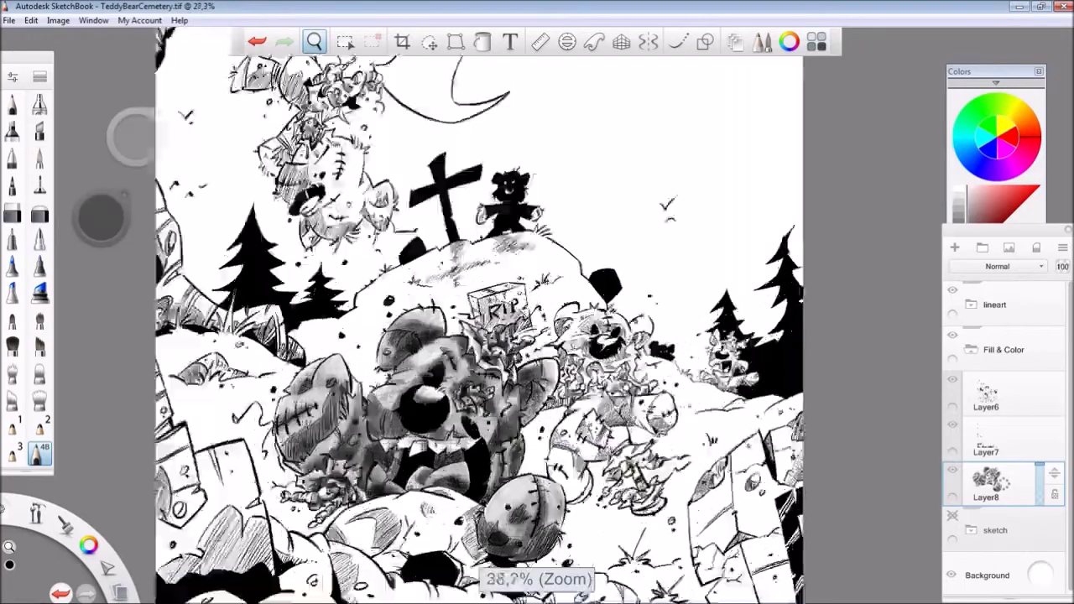
double_click(39, 453)
click(282, 220)
key(ctrl+b)
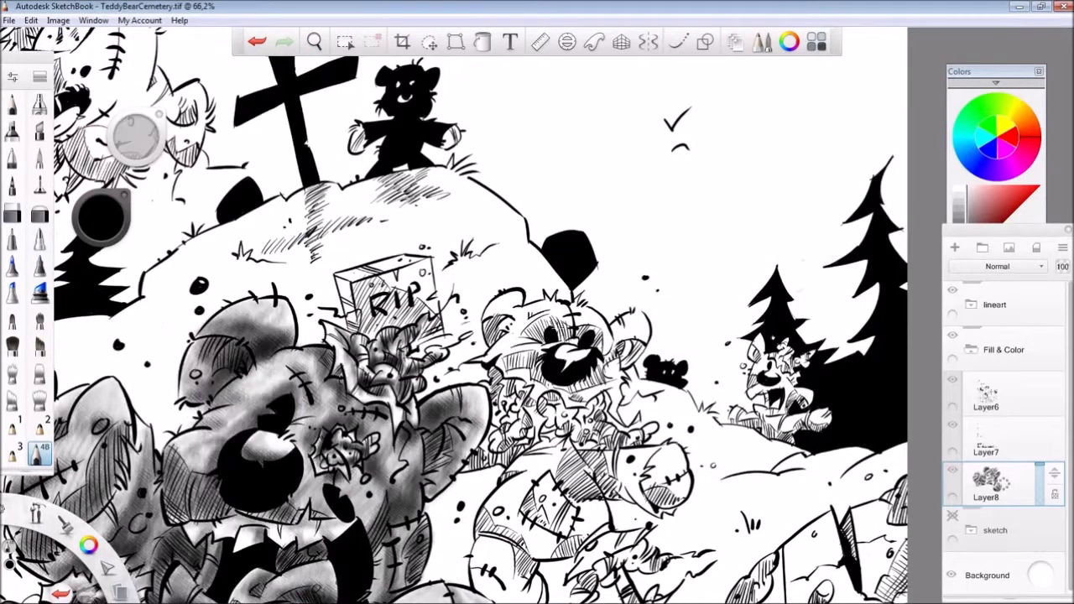
drag(537, 331, 580, 339)
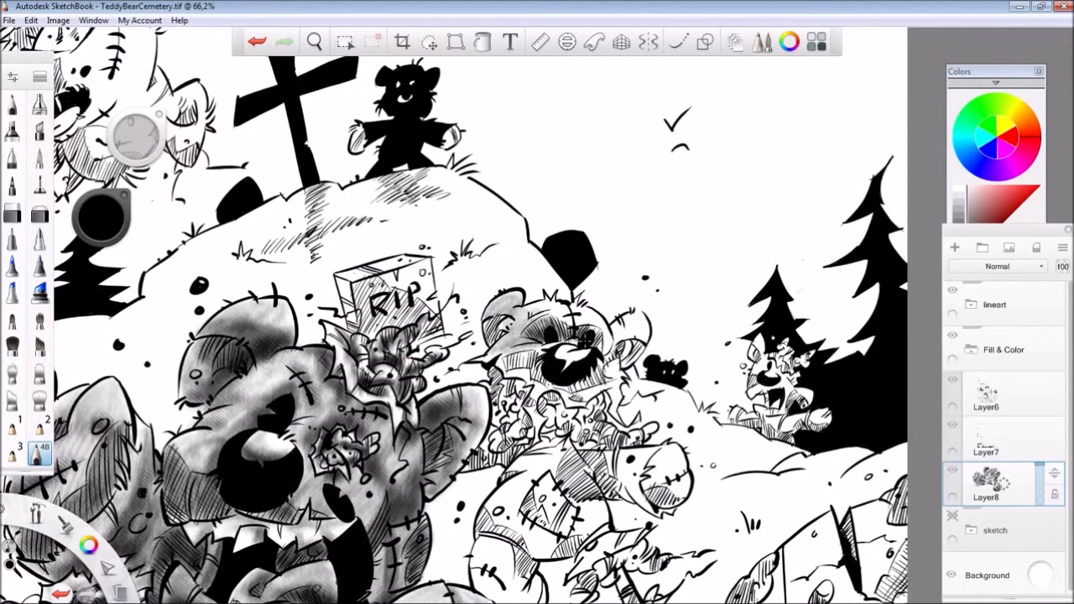
drag(520, 300, 574, 328)
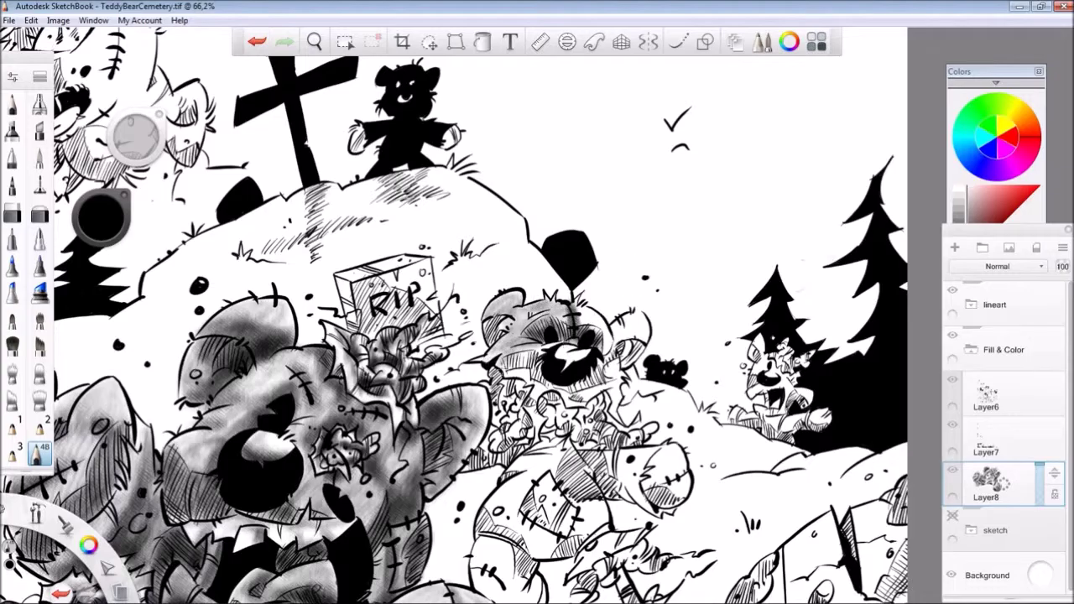
drag(503, 352, 537, 382)
mouse_move(578, 313)
mouse_down()
mouse_move(614, 339)
mouse_move(616, 382)
mouse_move(646, 360)
mouse_move(624, 420)
mouse_up()
drag(616, 348, 642, 329)
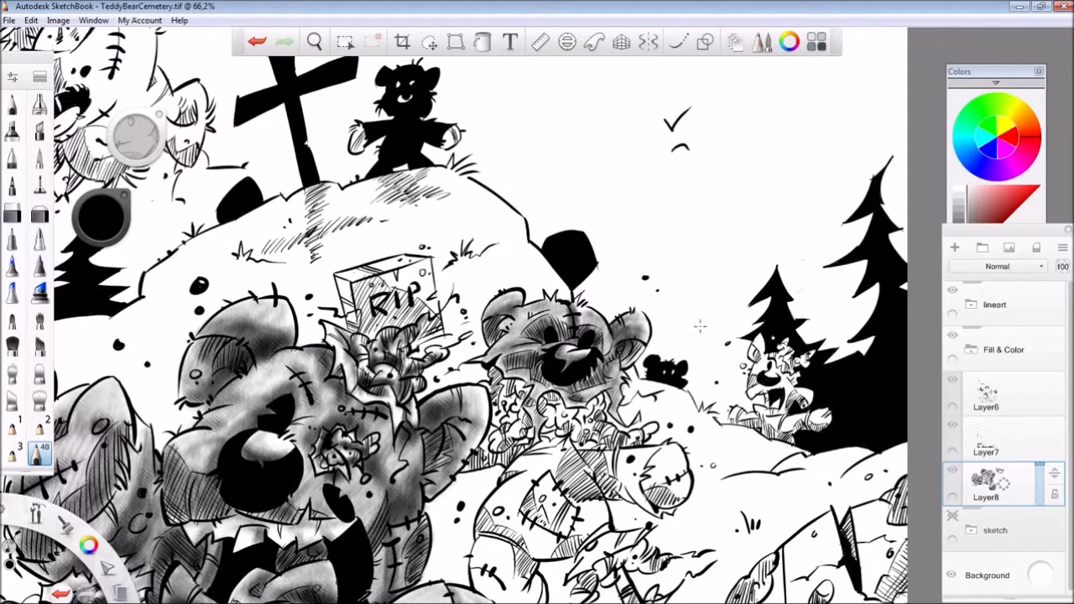
- Shade the second bear's torso with pencil, including the stitched patch on its belly
scroll(669, 343, down, 5)
scroll(669, 343, up, 6)
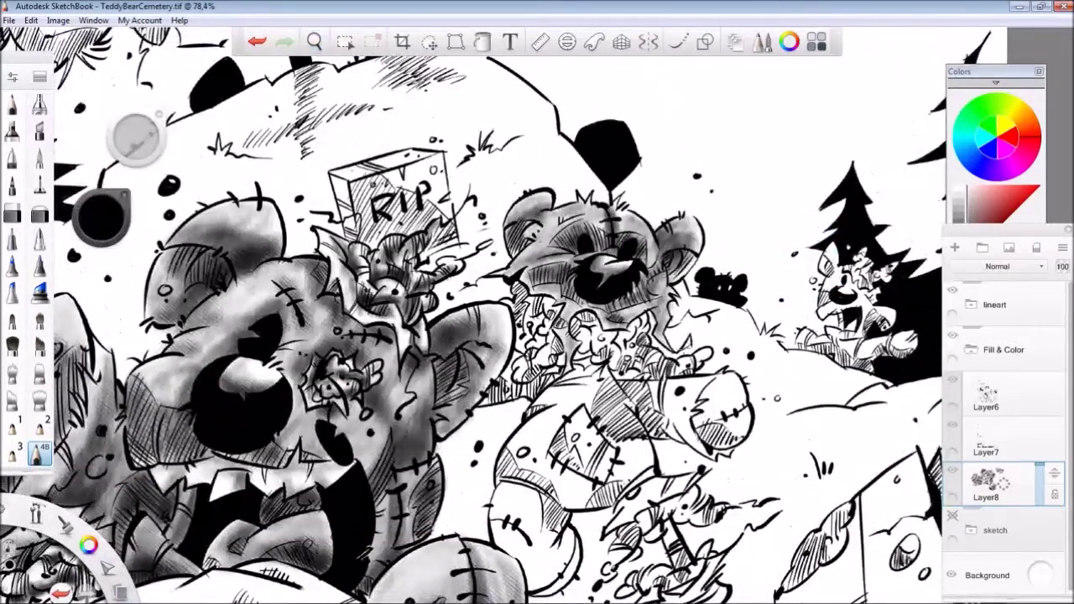
drag(526, 210, 511, 252)
mouse_move(592, 361)
mouse_down()
mouse_move(542, 424)
mouse_move(558, 428)
mouse_move(508, 480)
mouse_up()
drag(613, 478, 541, 504)
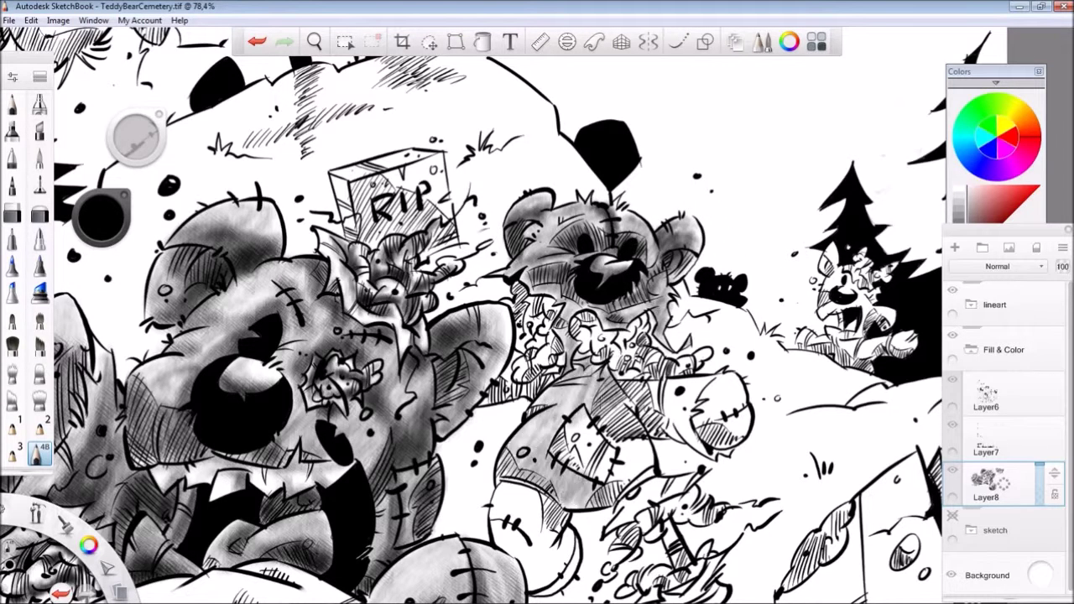
drag(621, 392, 637, 485)
mouse_move(651, 440)
mouse_down()
mouse_move(612, 491)
mouse_move(558, 457)
mouse_up()
drag(591, 407, 555, 475)
- Shade the second bear's outstretched arm and stitched paw, darkening the hatched paw pad and edges
drag(628, 379, 599, 436)
drag(661, 383, 622, 431)
mouse_move(704, 383)
mouse_down()
mouse_move(648, 440)
mouse_move(646, 414)
mouse_move(651, 445)
mouse_move(703, 398)
mouse_move(698, 447)
mouse_up()
drag(750, 383, 730, 442)
drag(744, 418, 695, 448)
drag(746, 393, 693, 426)
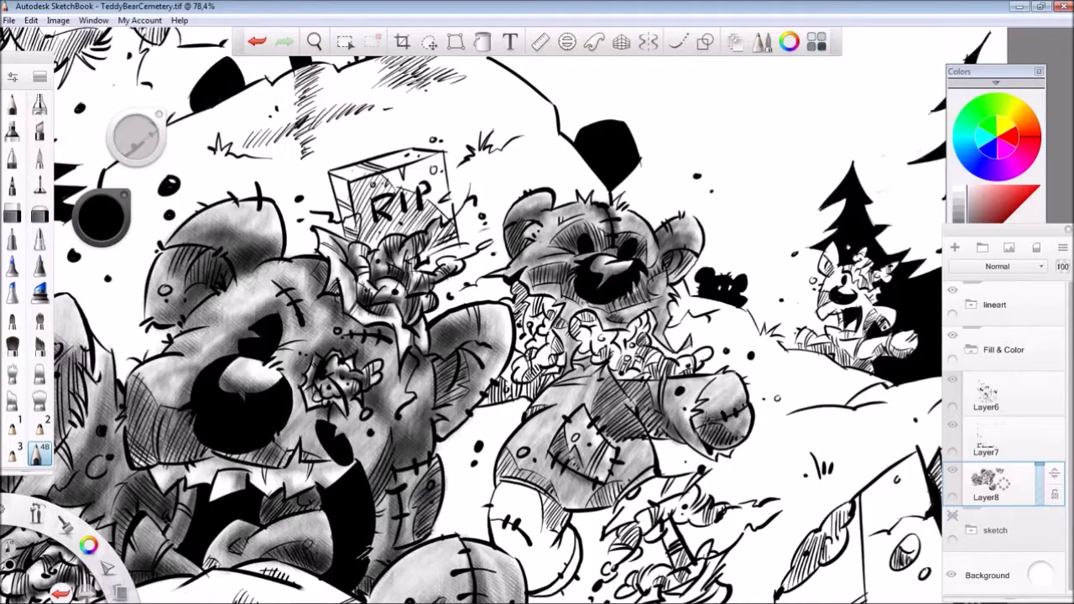
- Shade the second bear's dangling leg and lower belly with pencil, darkening the foot and the edges of the leg
mouse_move(530, 453)
mouse_down()
mouse_move(502, 481)
mouse_move(544, 530)
mouse_up()
mouse_move(624, 475)
mouse_down()
mouse_move(587, 509)
mouse_move(545, 507)
mouse_up()
drag(653, 437, 611, 502)
drag(569, 393, 527, 414)
mouse_move(606, 428)
mouse_down()
mouse_move(577, 480)
mouse_move(559, 480)
mouse_up()
mouse_move(562, 423)
mouse_down()
mouse_move(540, 470)
mouse_move(524, 470)
mouse_move(529, 268)
mouse_move(579, 201)
mouse_up()
drag(570, 267, 561, 365)
drag(612, 307, 579, 368)
drag(544, 261, 532, 293)
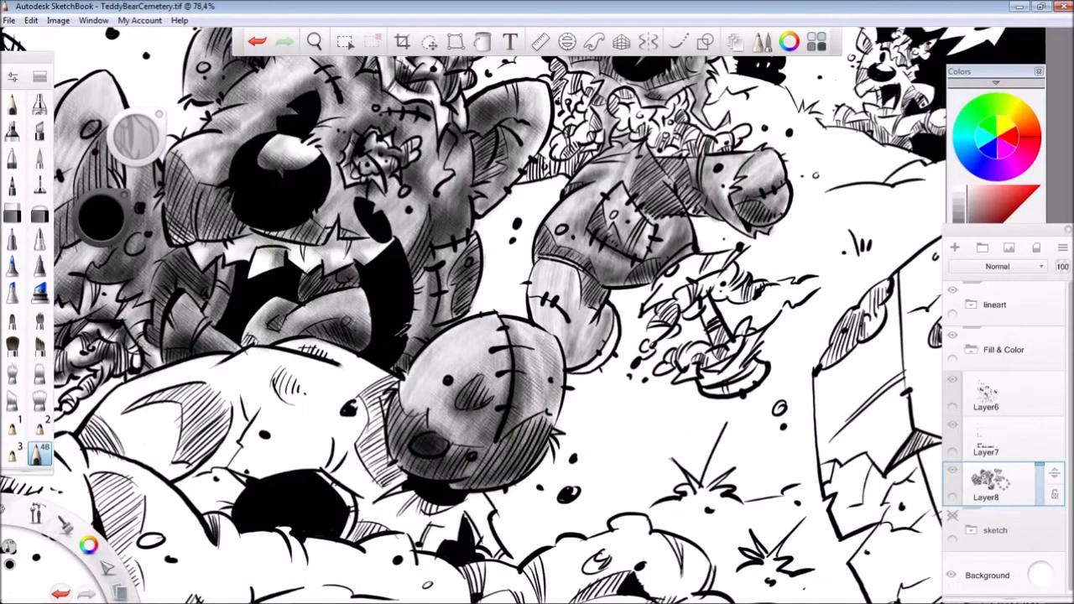
drag(582, 263, 567, 340)
mouse_move(601, 297)
mouse_down()
mouse_move(571, 366)
mouse_move(562, 352)
mouse_up()
drag(566, 292, 526, 328)
drag(616, 320, 569, 374)
scroll(780, 347, down, 6)
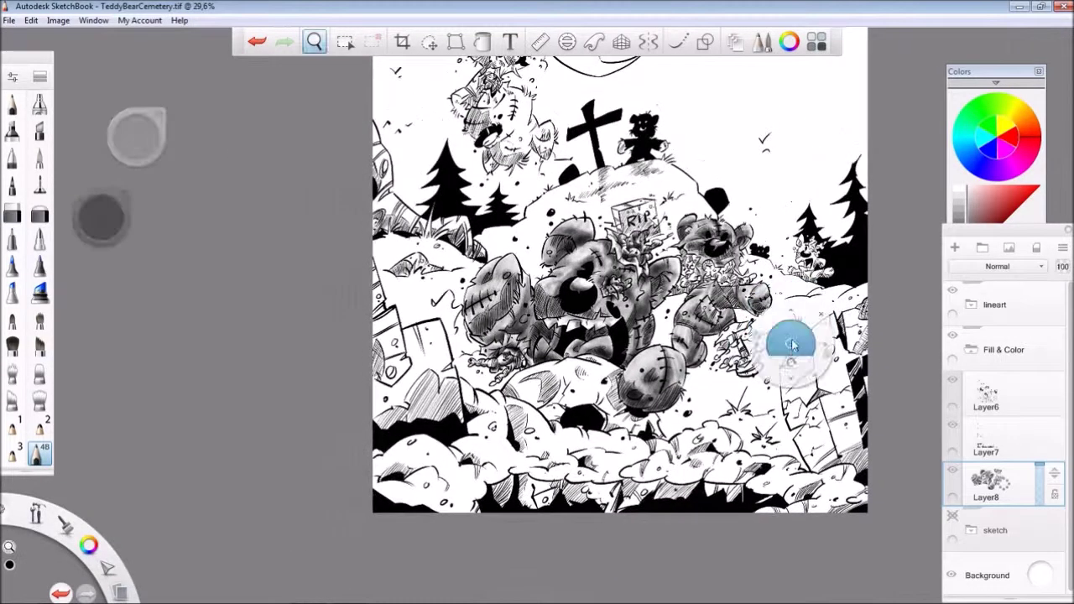
- Clean up stray pencil around the second bear's belly and leg with the eraser
scroll(779, 348, up, 3)
double_click(39, 214)
click(232, 289)
drag(506, 295, 468, 345)
drag(531, 308, 463, 385)
drag(513, 202, 470, 238)
drag(558, 202, 517, 260)
drag(584, 286, 538, 320)
scroll(686, 361, down, 3)
scroll(686, 361, up, 5)
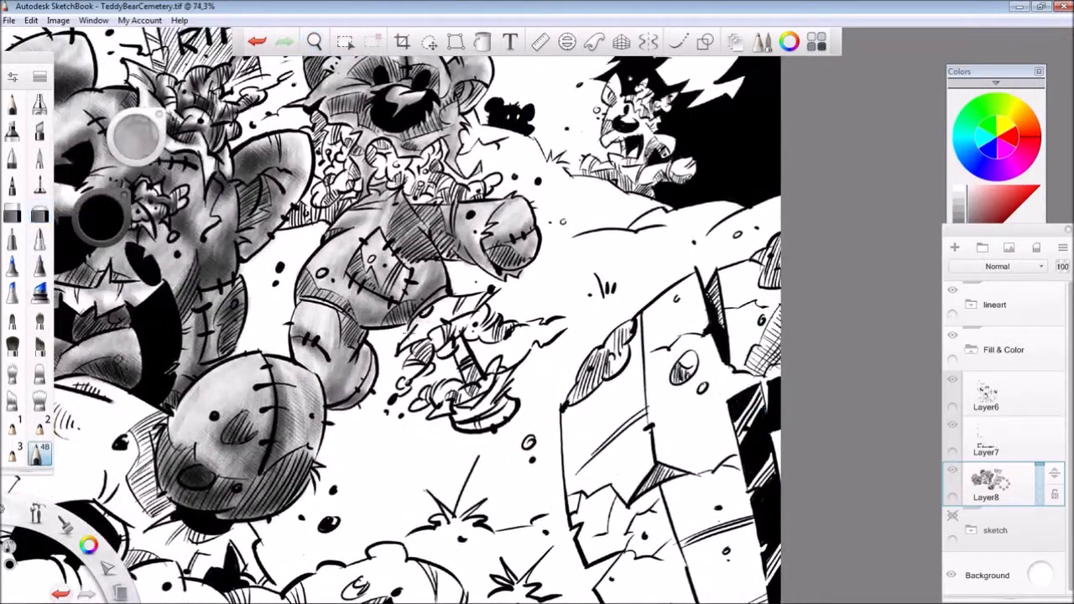
- Shade the second bear's torn-off leg with pencil and darken the area under its outstretched arm
mouse_move(505, 376)
mouse_down()
mouse_move(457, 424)
mouse_move(475, 426)
mouse_up()
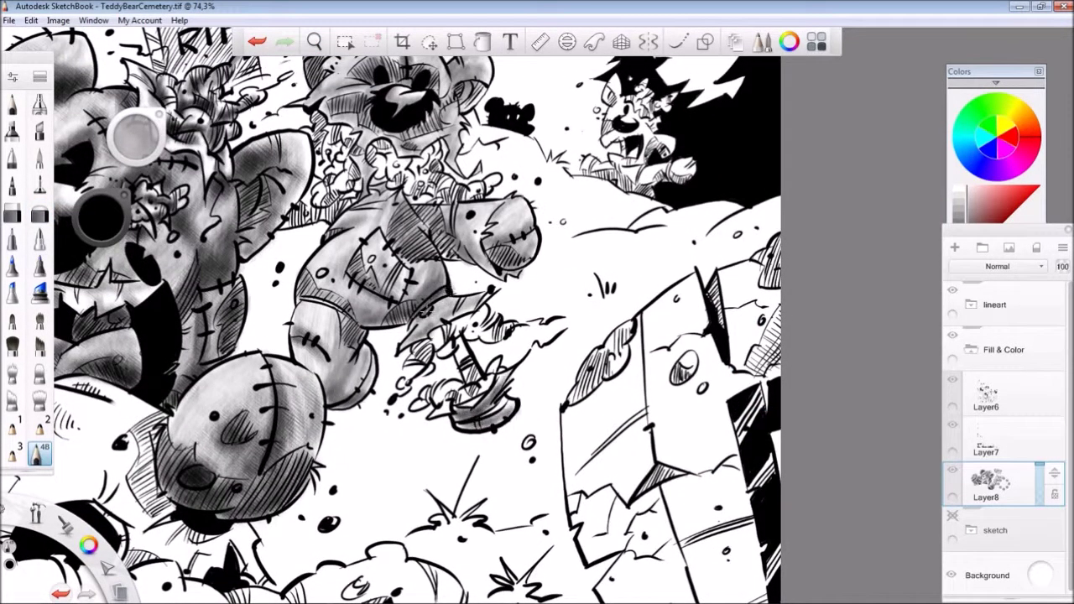
drag(446, 290, 404, 344)
mouse_move(450, 202)
mouse_down()
mouse_move(410, 257)
mouse_move(389, 254)
mouse_up()
drag(438, 222, 405, 257)
- Shade the second bear's far arm beside the large bear's ear with pencil and save the drawing
drag(351, 202, 275, 231)
drag(357, 173, 300, 210)
scroll(686, 245, down, 5)
scroll(686, 245, up, 5)
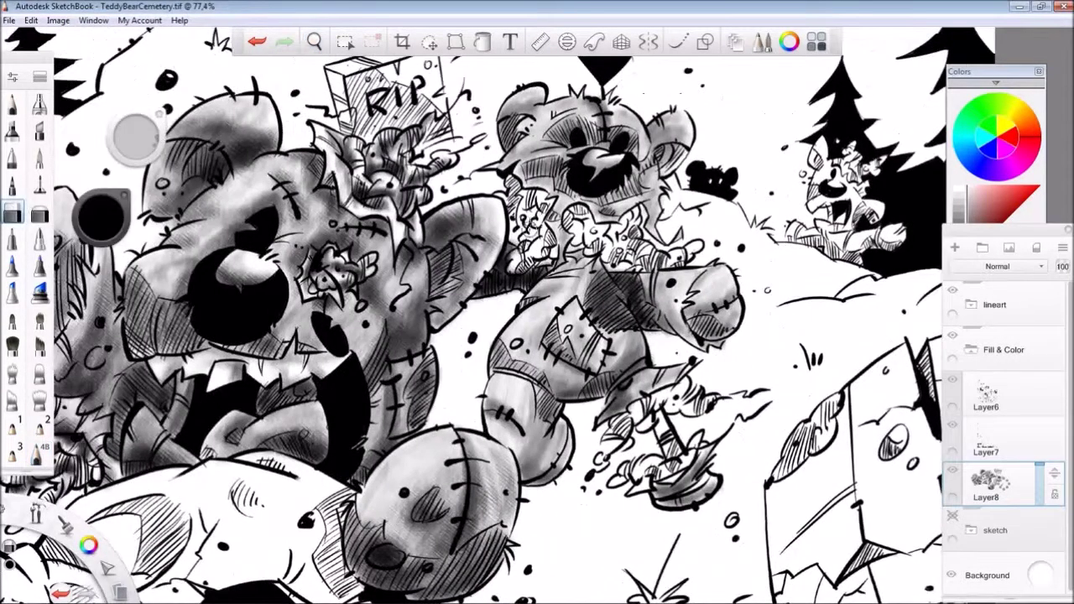
scroll(758, 340, down, 5)
key(ctrl+s)
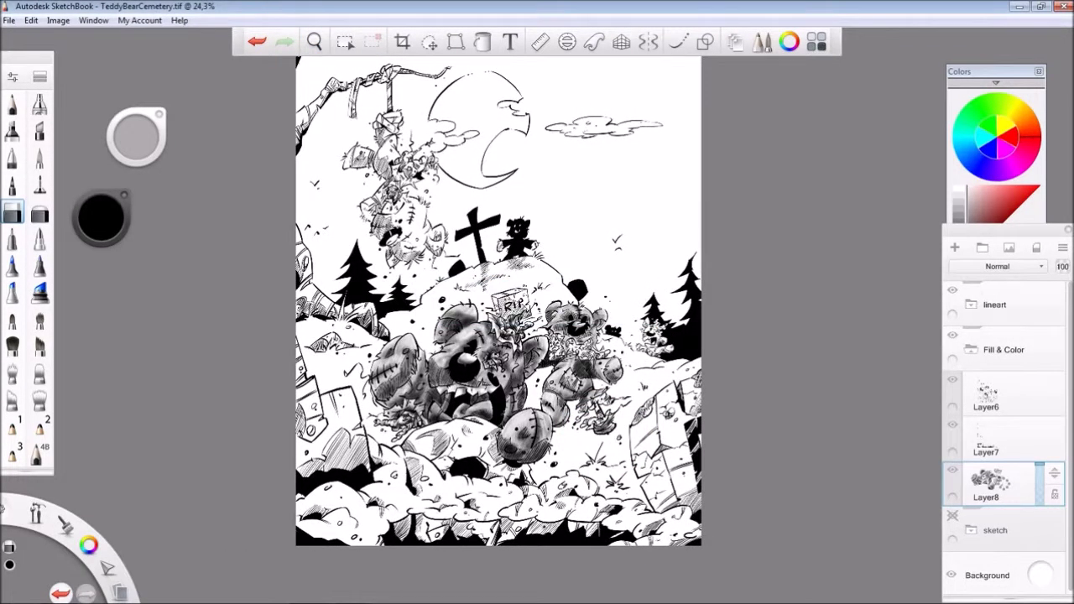
- Shade the second bear's torn leg in detail with pencil, covering the spilling stuffing, the bone and the severed foot
scroll(627, 361, up, 6)
click(39, 453)
mouse_move(469, 390)
mouse_down()
mouse_move(450, 428)
mouse_move(545, 352)
mouse_move(579, 373)
mouse_move(651, 354)
mouse_up()
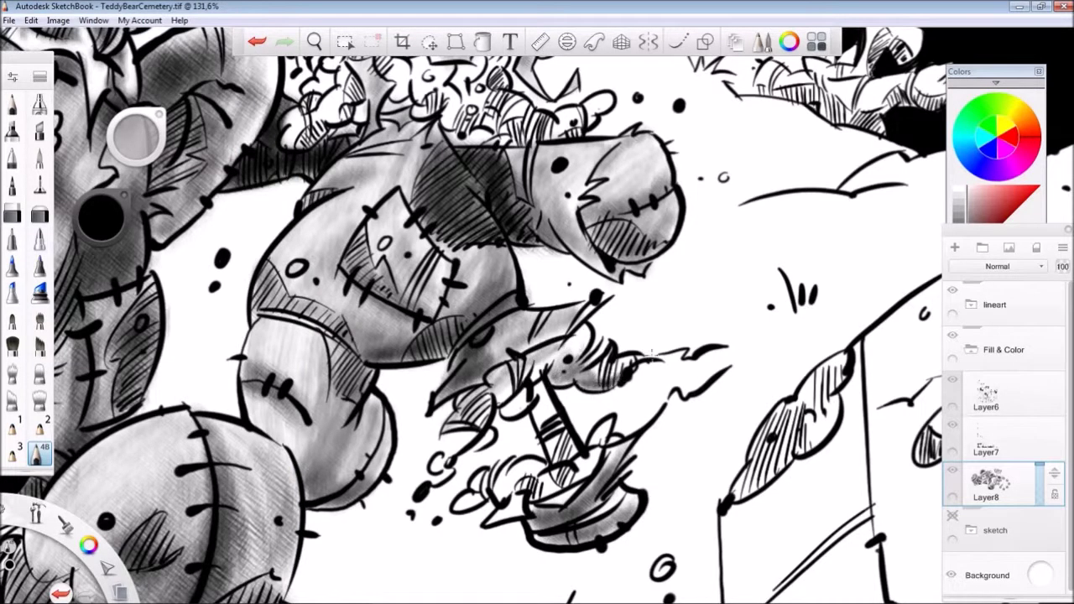
drag(521, 396, 566, 453)
mouse_move(538, 414)
mouse_down()
mouse_move(555, 453)
mouse_move(597, 438)
mouse_move(552, 485)
mouse_move(463, 500)
mouse_up()
mouse_move(516, 366)
mouse_down()
mouse_move(546, 354)
mouse_move(558, 384)
mouse_up()
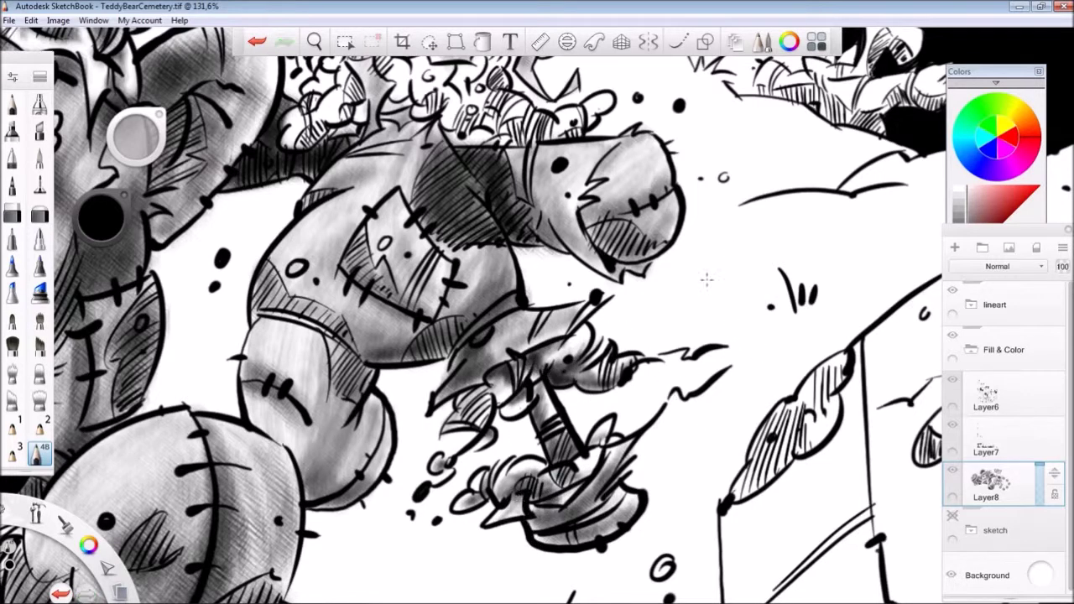
drag(594, 459, 570, 487)
scroll(554, 528, down, 5)
scroll(755, 372, up, 5)
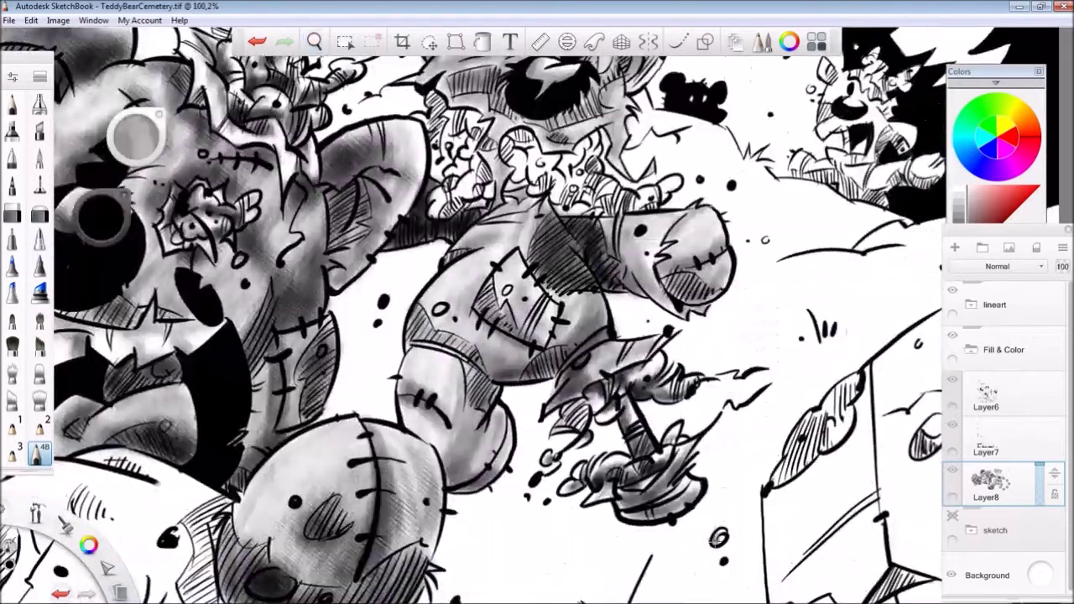
- Deepen the pencil shading on the second bear's head around the chin, face and ear
drag(623, 216, 593, 379)
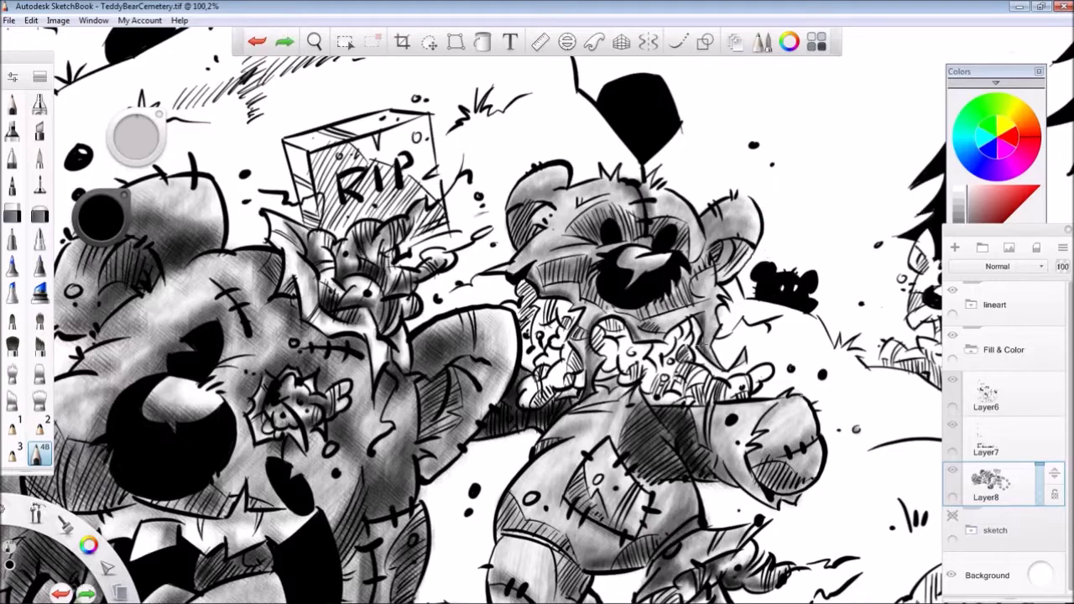
drag(713, 296, 648, 316)
drag(539, 249, 701, 252)
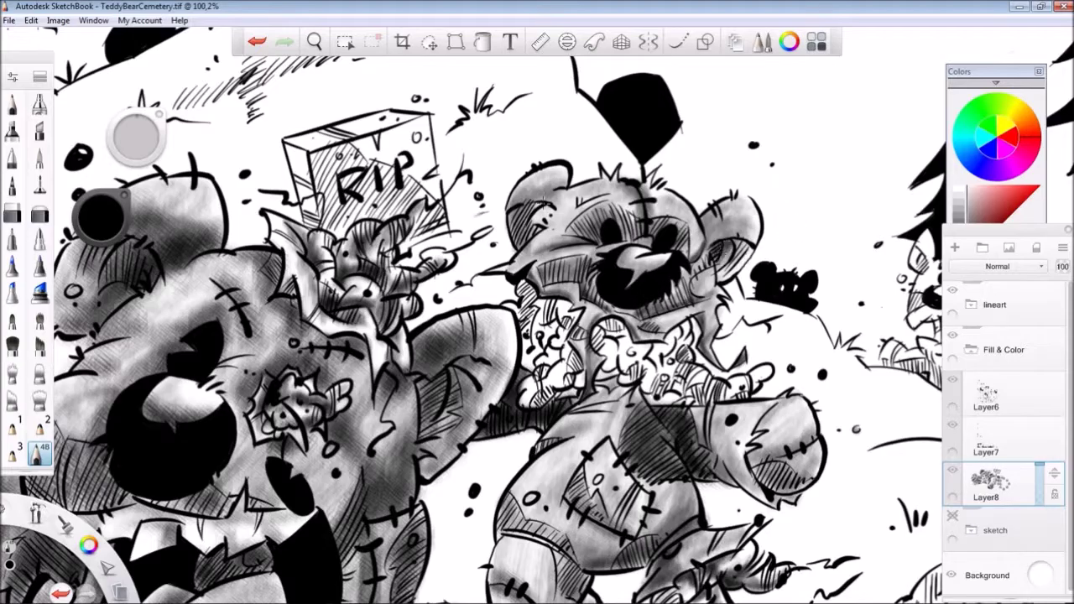
drag(539, 198, 572, 178)
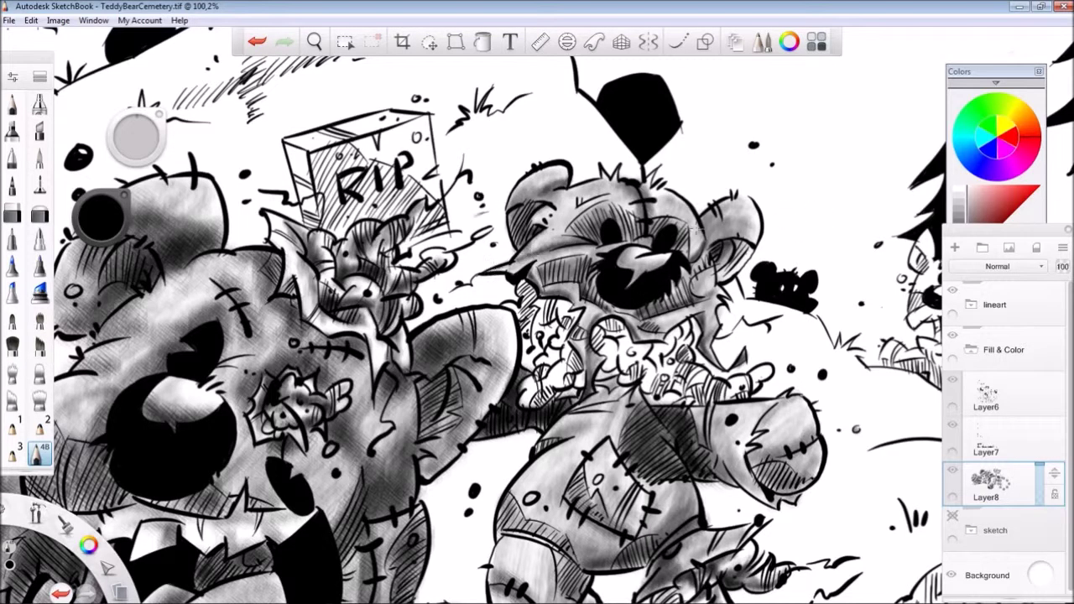
- Shade the stuffing in the second bear's torn neck, darken its belly patch, and save the drawing
drag(523, 288, 567, 310)
drag(578, 359, 527, 408)
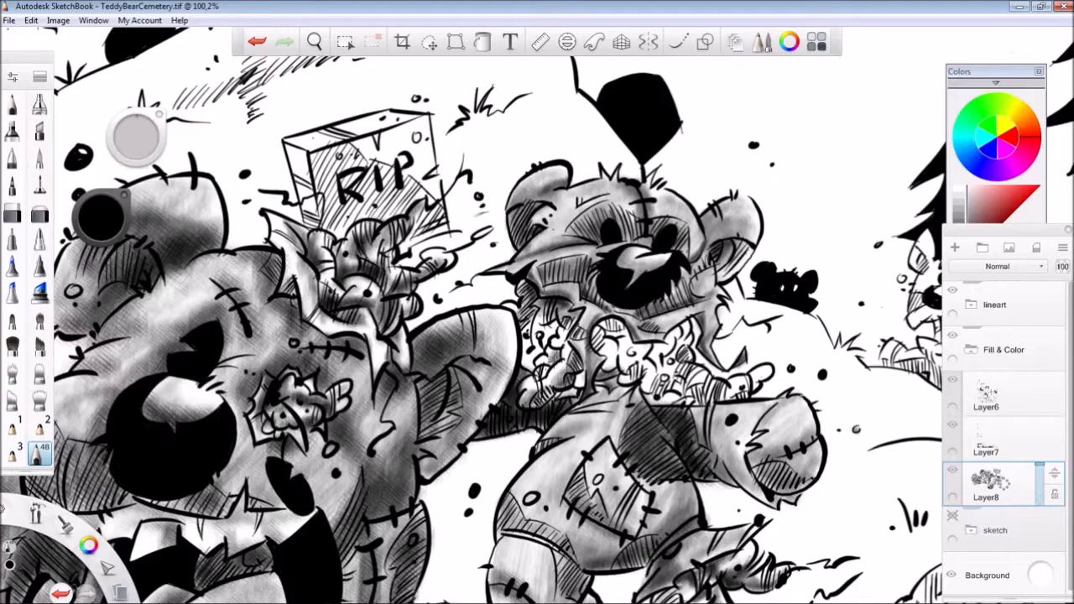
mouse_move(606, 361)
mouse_down()
mouse_move(663, 394)
mouse_move(687, 327)
mouse_move(705, 390)
mouse_move(751, 377)
mouse_up()
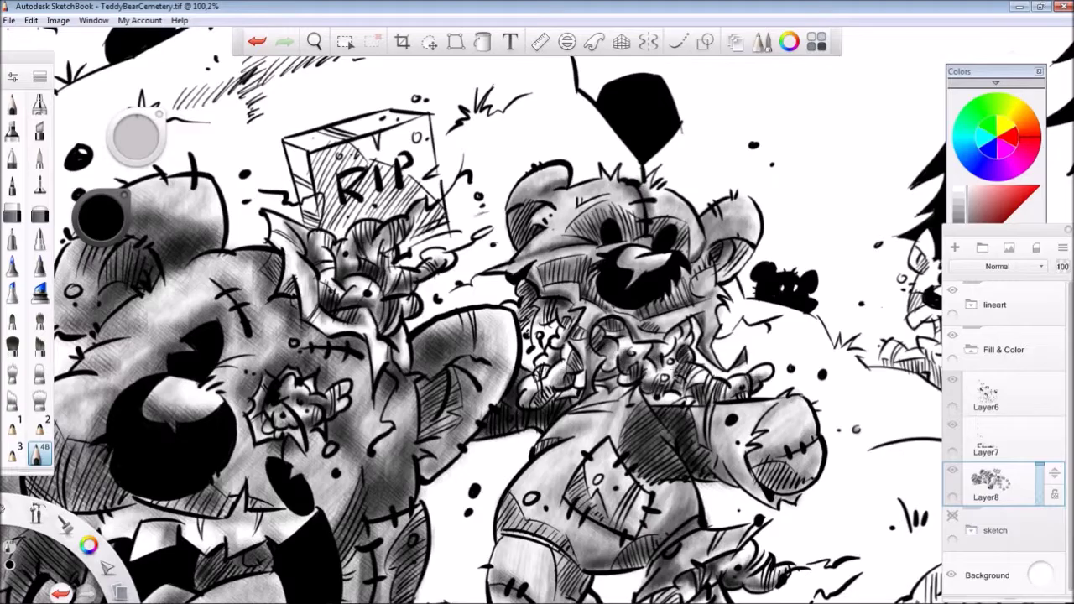
drag(579, 470, 609, 523)
drag(621, 483, 635, 525)
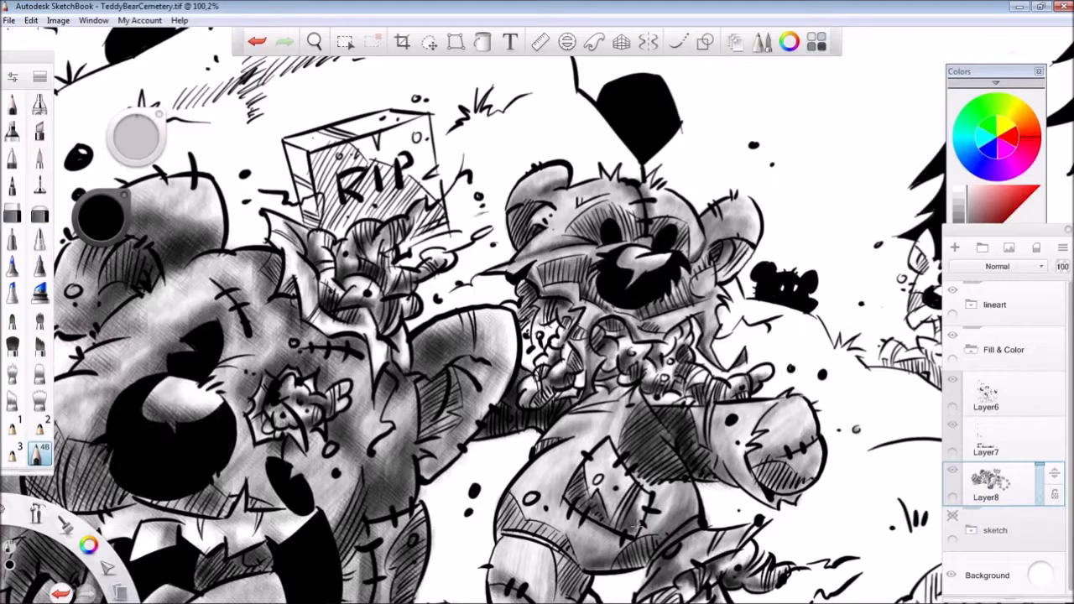
drag(815, 360, 834, 326)
key(ctrl+s)
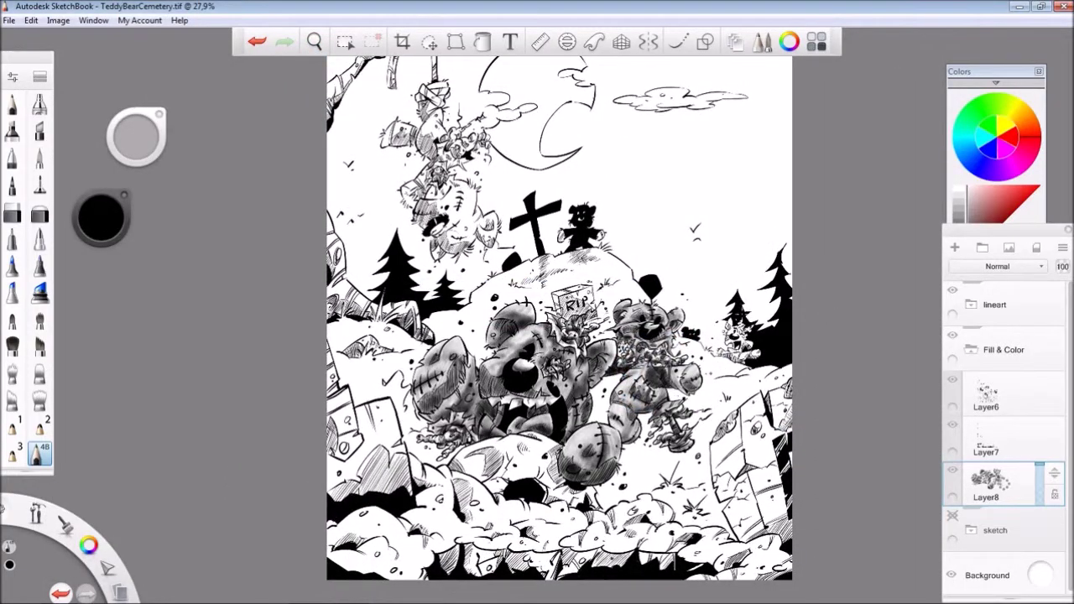
- Shade the small distant bear beside the dark trees with pencil, covering its head, ear, torso, arms and legs
drag(730, 353, 789, 348)
mouse_move(563, 285)
mouse_down()
mouse_move(634, 386)
mouse_move(671, 408)
mouse_up()
mouse_move(578, 405)
mouse_down()
mouse_move(636, 426)
mouse_move(756, 352)
mouse_move(927, 302)
mouse_move(964, 302)
mouse_up()
mouse_move(434, 467)
mouse_down()
mouse_move(475, 444)
mouse_move(592, 445)
mouse_up()
drag(470, 373, 495, 419)
drag(466, 394, 542, 437)
mouse_move(512, 416)
mouse_down()
mouse_move(543, 454)
mouse_move(560, 435)
mouse_up()
drag(438, 474, 493, 450)
drag(465, 486, 508, 457)
drag(493, 493, 567, 451)
mouse_move(545, 480)
mouse_down()
mouse_move(590, 446)
mouse_move(584, 458)
mouse_up()
mouse_move(433, 480)
mouse_down()
mouse_move(493, 448)
mouse_move(530, 447)
mouse_up()
drag(481, 480, 533, 432)
drag(484, 458, 522, 426)
drag(538, 433, 567, 418)
drag(513, 409, 539, 377)
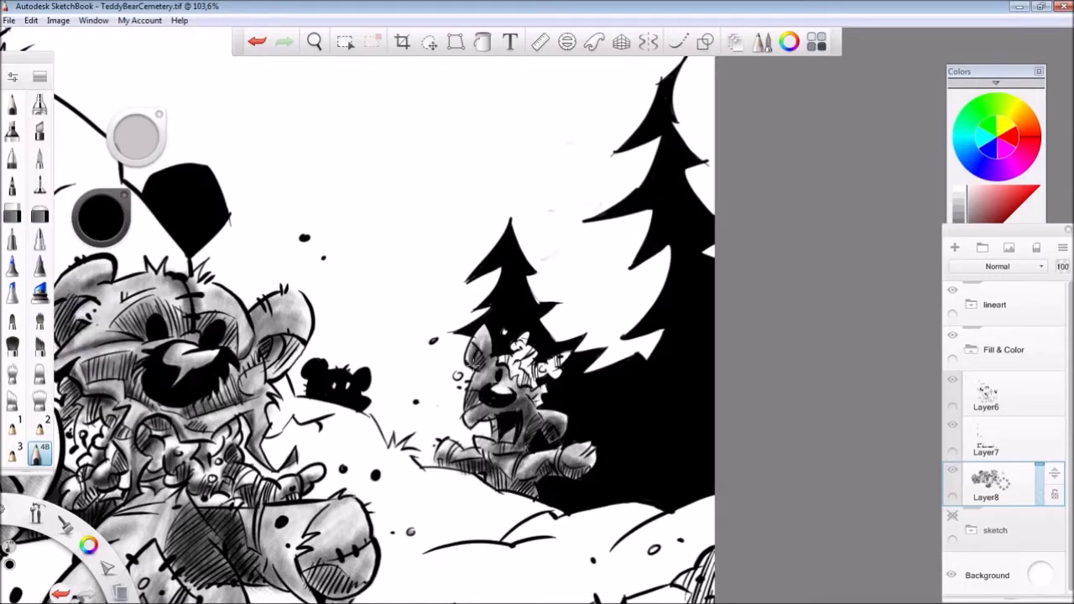
drag(463, 366, 478, 346)
scroll(665, 384, down, 5)
scroll(665, 384, up, 4)
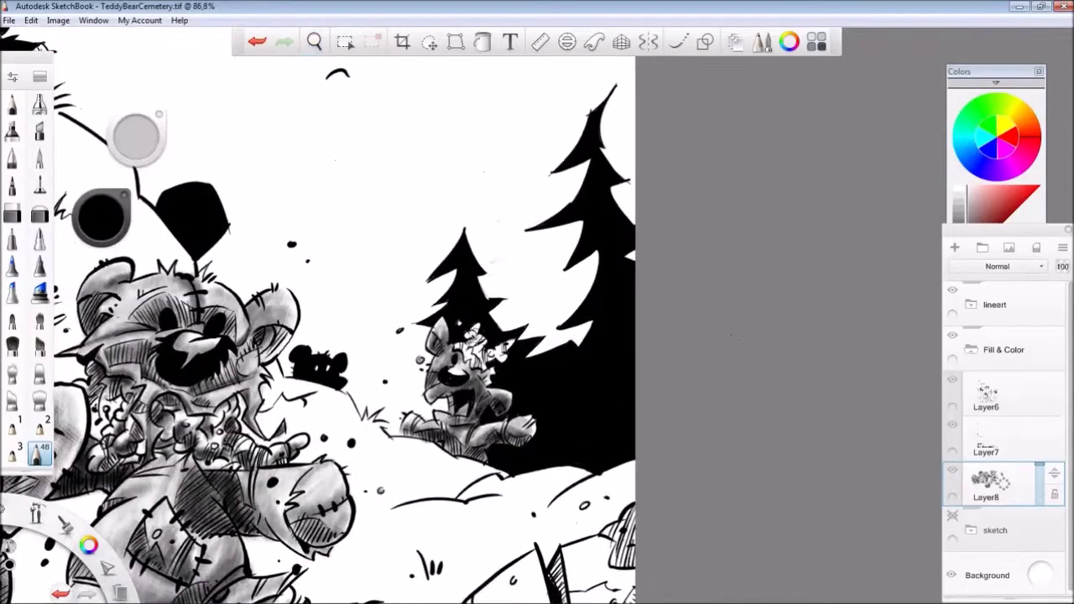
- Shade the hanging bear's legs, torn torso and arm with pencil
scroll(530, 311, down, 3)
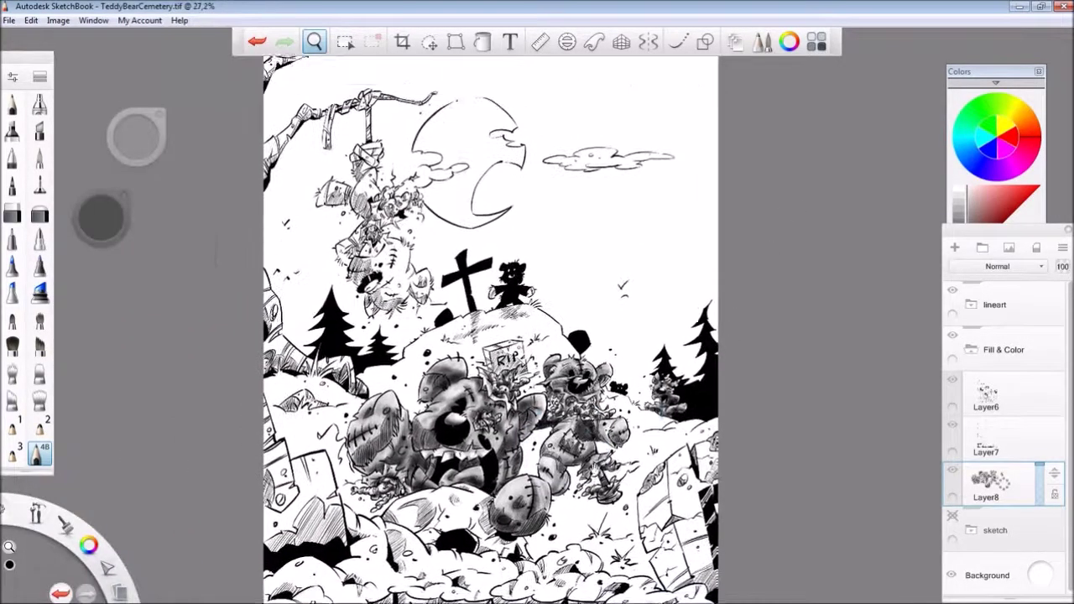
scroll(783, 239, up, 2)
scroll(784, 239, down, 1)
key(ctrl+alt+b)
key(ctrl+alt+b)
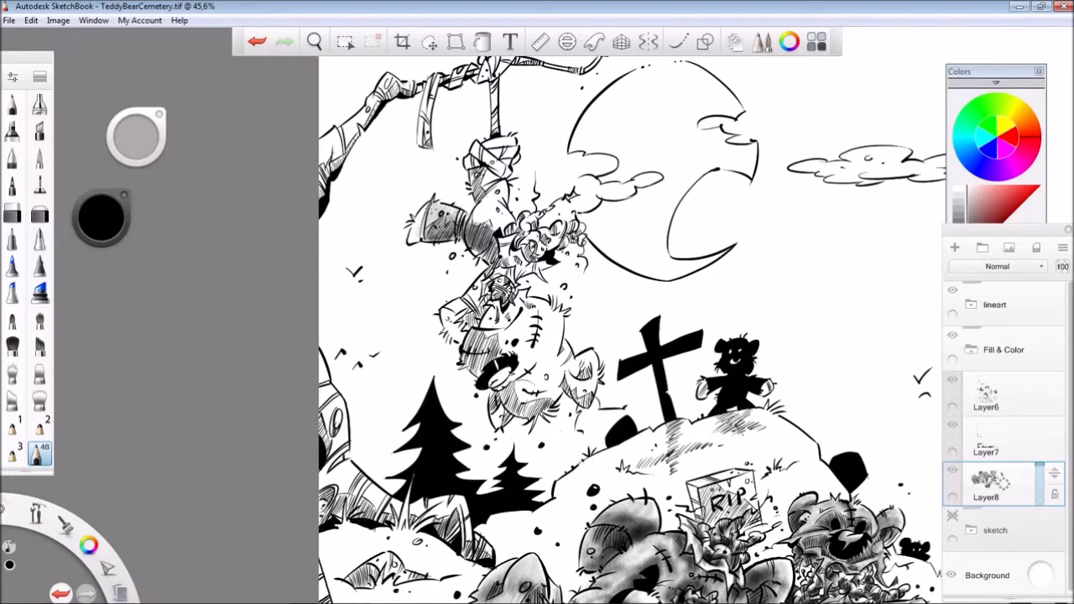
drag(482, 168, 508, 239)
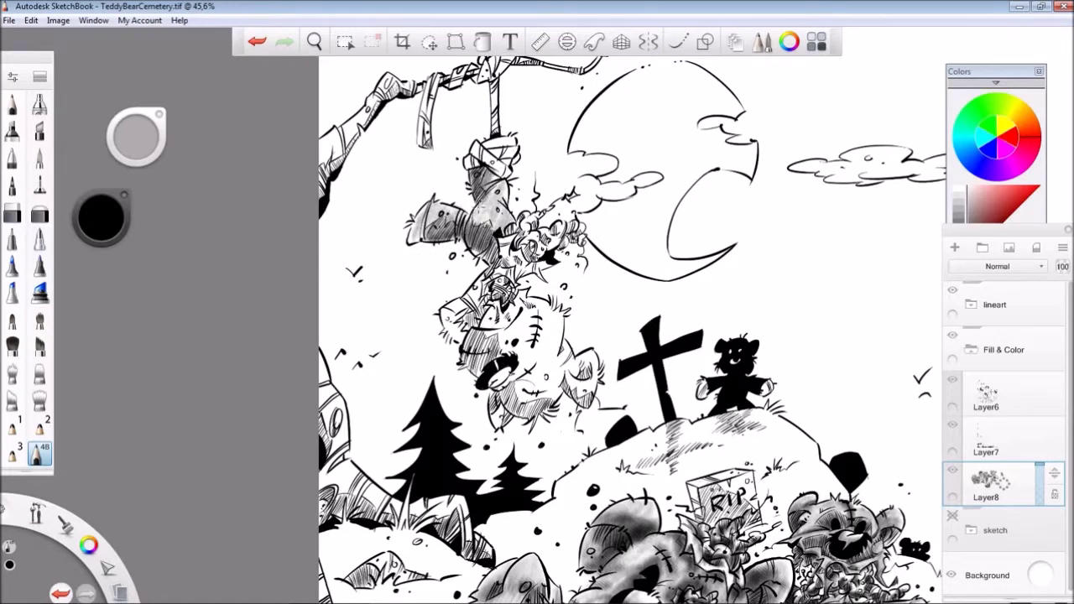
mouse_move(495, 250)
mouse_down()
mouse_move(537, 277)
mouse_move(449, 312)
mouse_move(459, 340)
mouse_up()
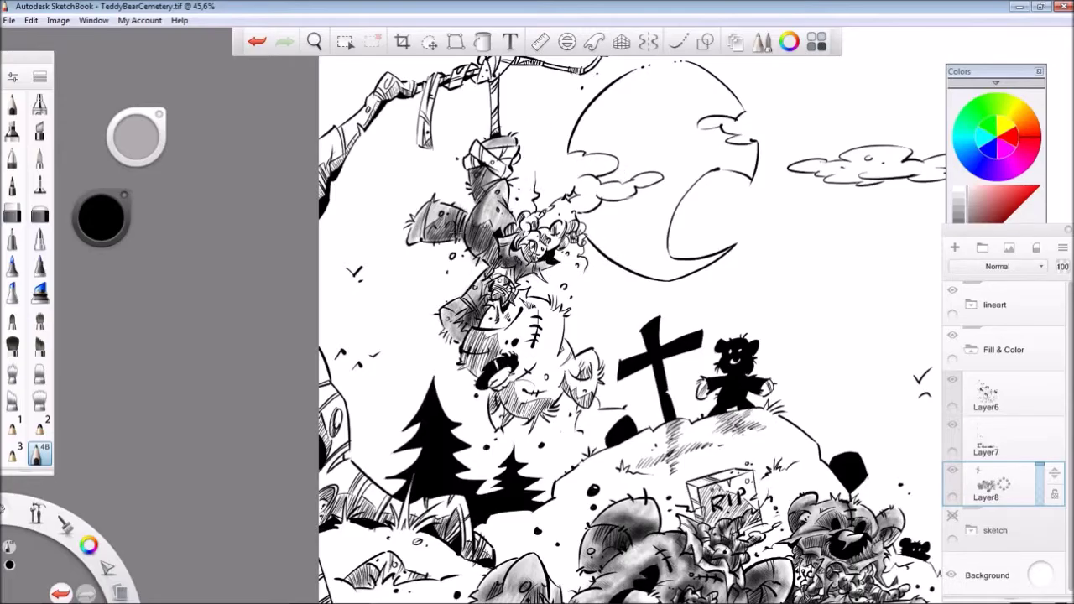
scroll(738, 312, down, 4)
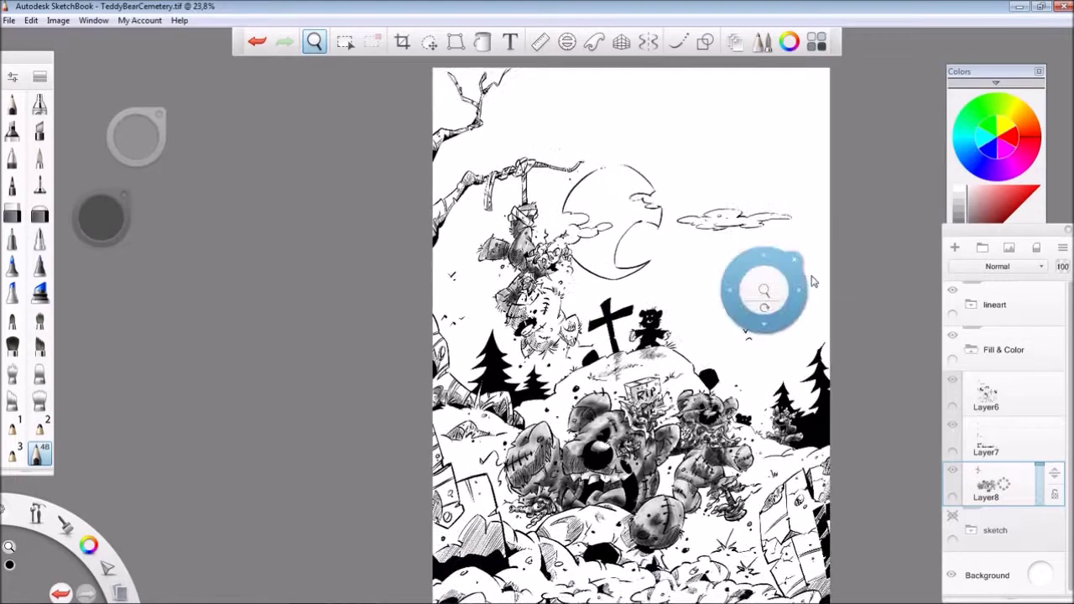
- Shade the hanging bear's head with pencil, covering its muzzle, stitched forehead and both ears
scroll(604, 303, up, 4)
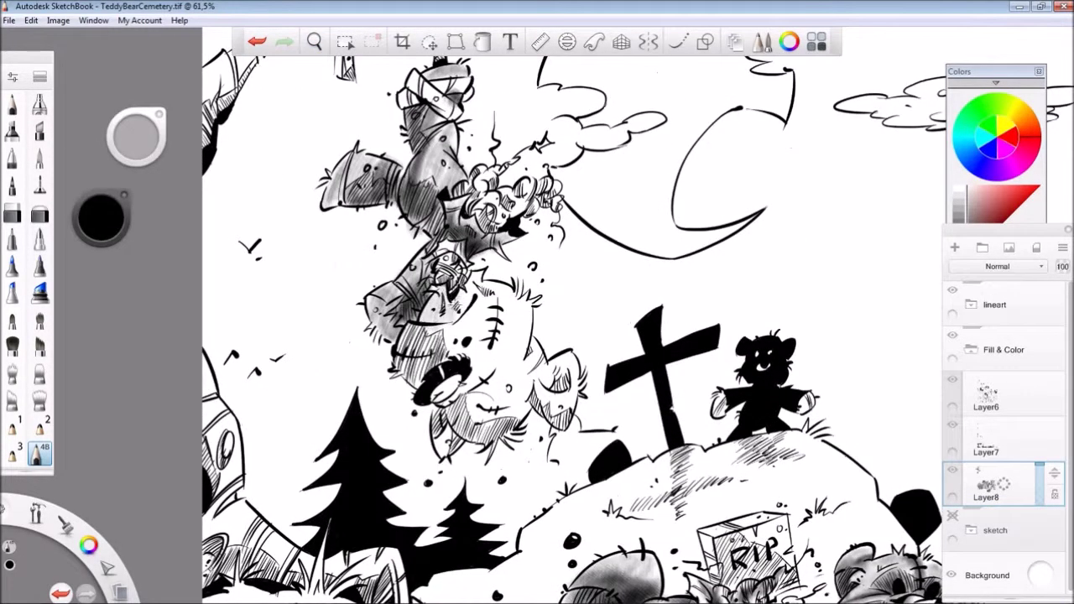
key(ctrl+b)
click(282, 219)
key(ctrl+b)
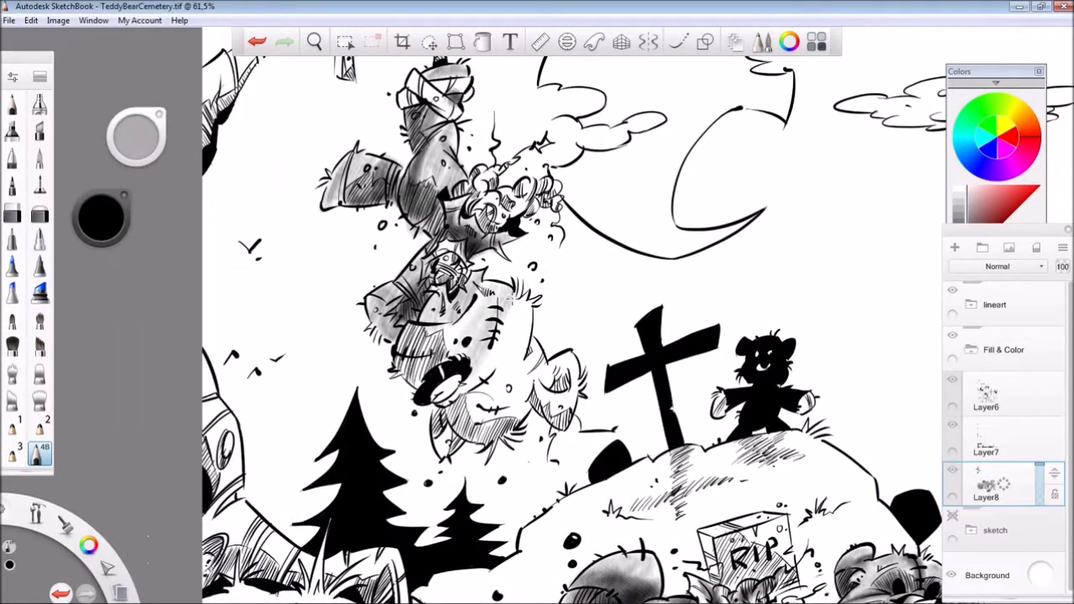
drag(411, 328, 394, 370)
mouse_move(441, 336)
mouse_down()
mouse_move(405, 382)
mouse_move(449, 420)
mouse_up()
drag(511, 396, 470, 443)
drag(529, 312, 500, 395)
mouse_move(558, 352)
mouse_down()
mouse_move(516, 384)
mouse_move(537, 428)
mouse_up()
drag(578, 369, 534, 418)
drag(457, 408, 435, 453)
drag(467, 384, 437, 438)
drag(532, 383, 459, 448)
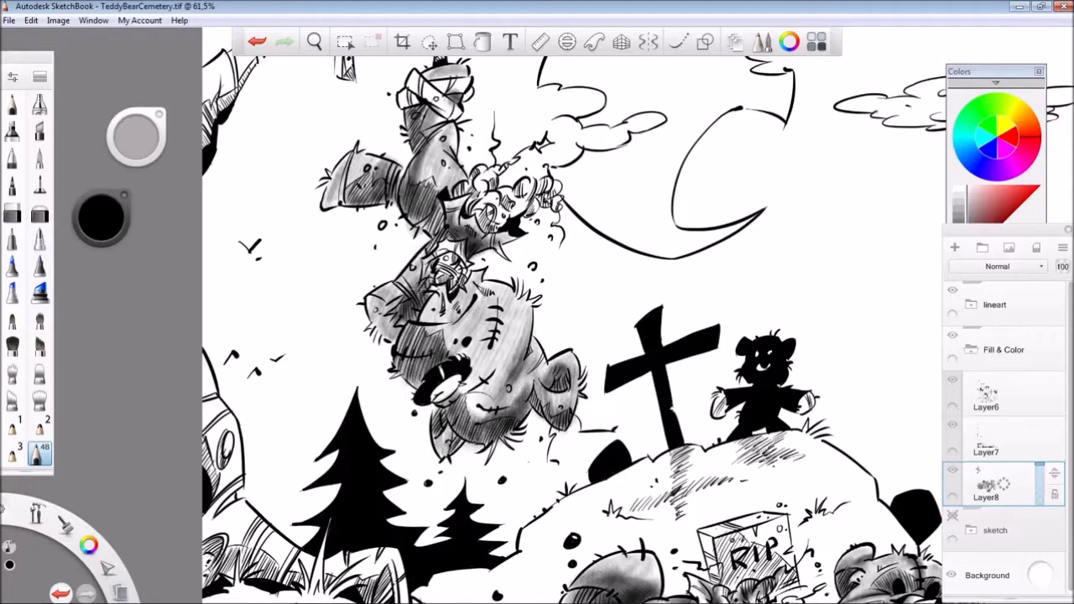
- Darken the pencil shading on the hanging bear's arm, chest, legs and mouth area
drag(425, 258, 404, 288)
drag(411, 278, 385, 348)
mouse_move(474, 290)
mouse_down()
mouse_move(420, 331)
mouse_move(424, 365)
mouse_up()
drag(384, 166, 338, 201)
drag(456, 163, 407, 196)
mouse_move(434, 105)
mouse_down()
mouse_move(413, 155)
mouse_move(408, 144)
mouse_up()
mouse_move(477, 277)
mouse_down()
mouse_move(444, 321)
mouse_move(411, 322)
mouse_up()
drag(441, 294, 421, 310)
- Deepen the hanging bear's head shading with Pencil 4 and shade its rope-bound foot
key(space)
mouse_move(744, 311)
mouse_down()
mouse_move(762, 293)
mouse_move(738, 290)
mouse_up()
click(39, 214)
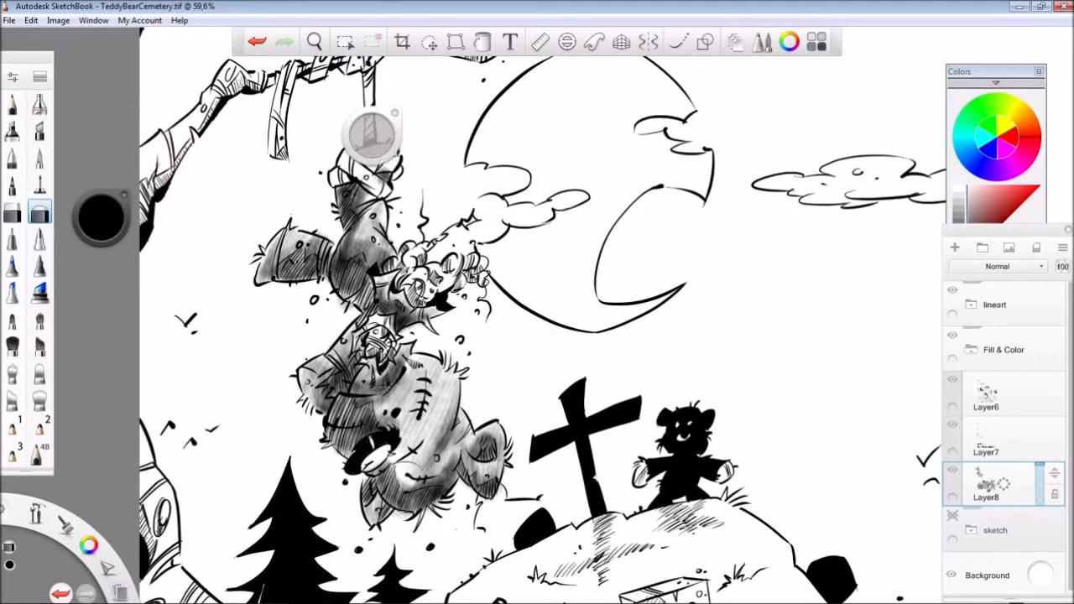
key(space)
mouse_move(659, 364)
mouse_down()
mouse_move(672, 353)
mouse_move(654, 370)
mouse_up()
click(39, 453)
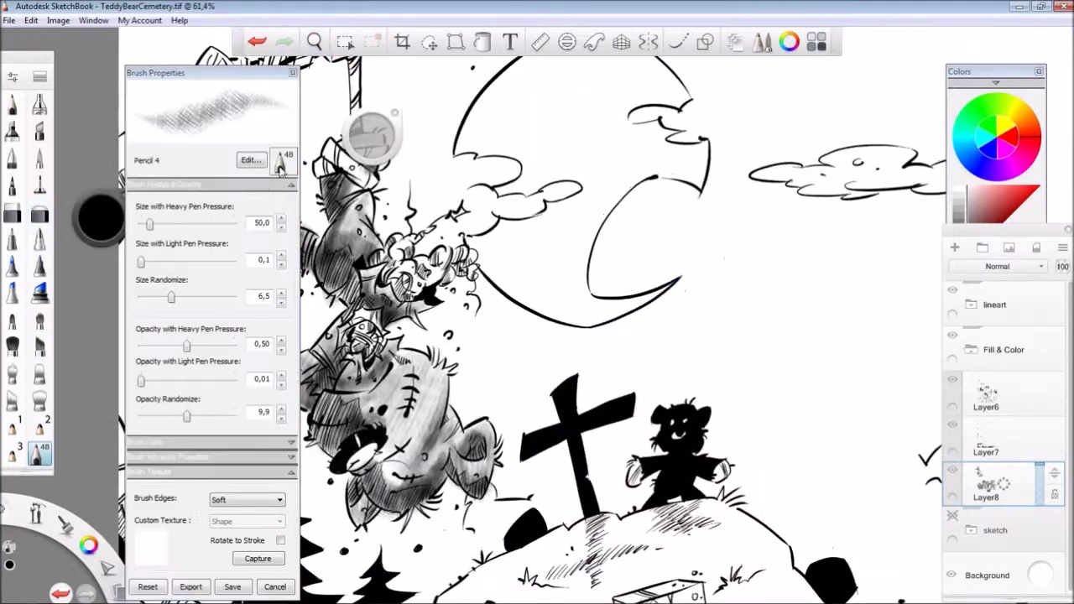
click(39, 453)
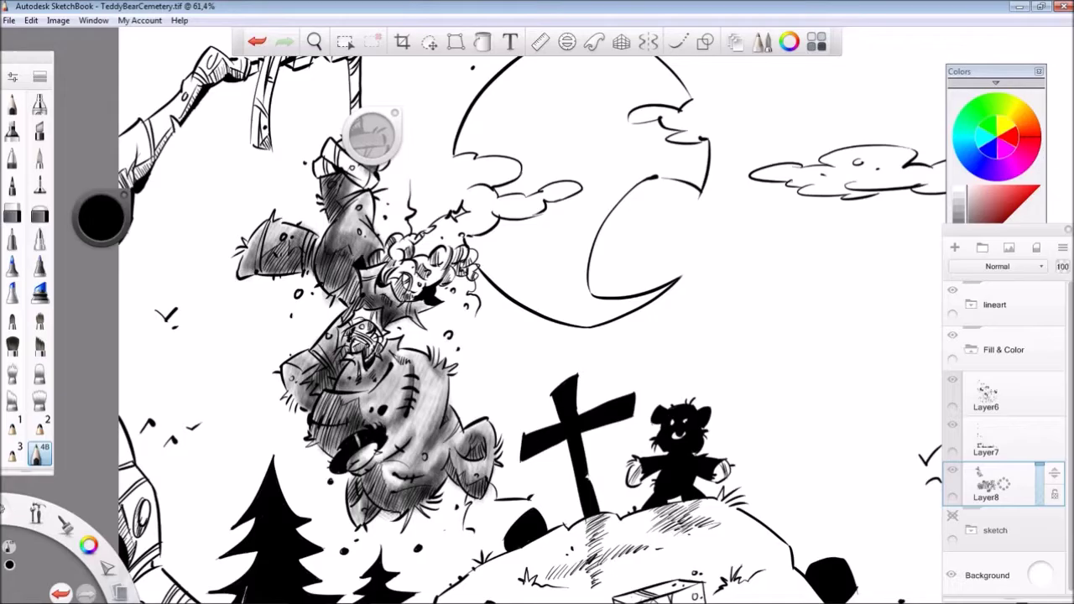
key(space)
drag(482, 256, 541, 386)
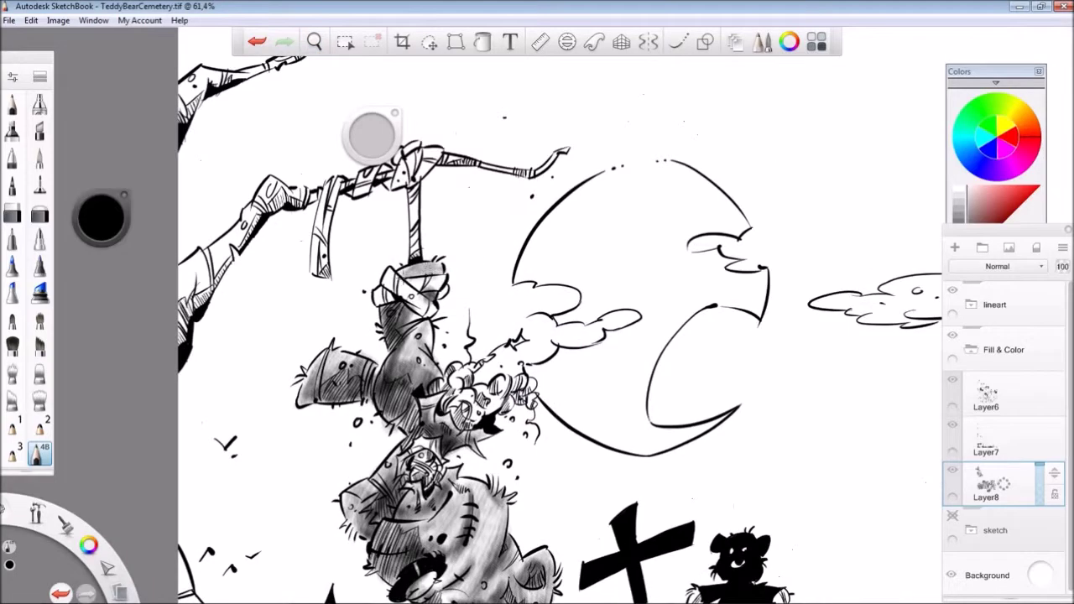
- Erase excess pencil around the hanging bear's bound foot and bandage, and save the drawing
key(e)
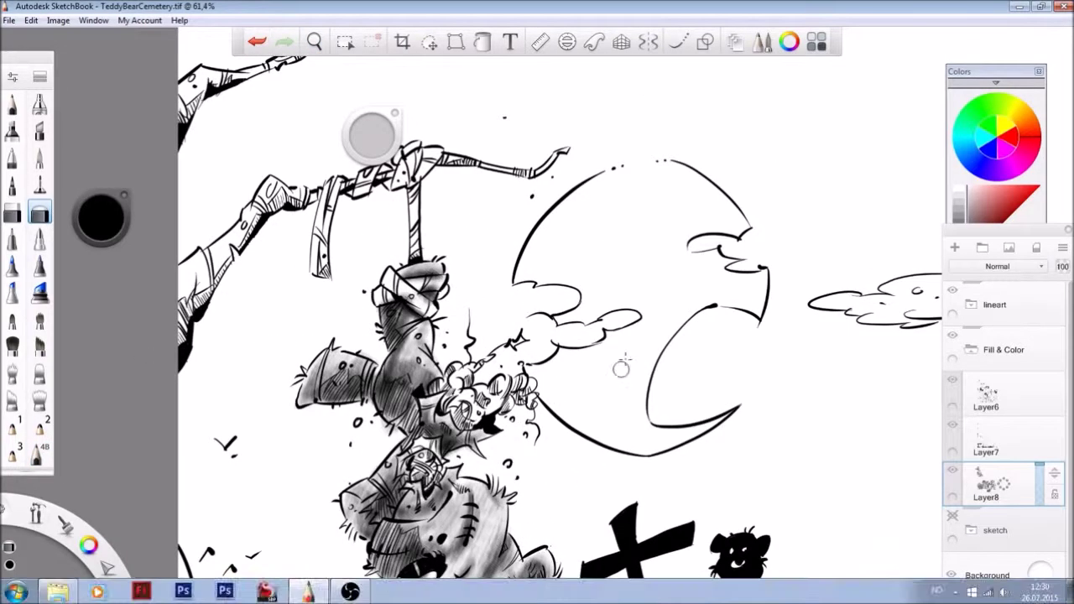
key(space)
drag(623, 364, 651, 200)
key(space)
drag(619, 293, 639, 267)
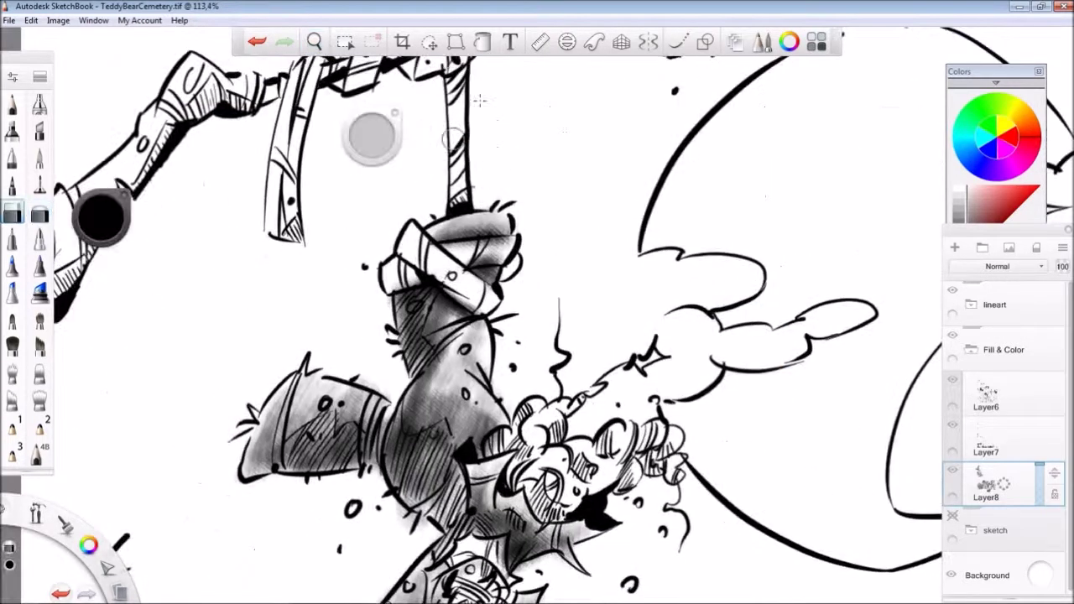
key(ctrl+z)
drag(513, 252, 453, 260)
key(space)
drag(588, 268, 700, 412)
key(space)
drag(523, 307, 529, 270)
key(ctrl+s)
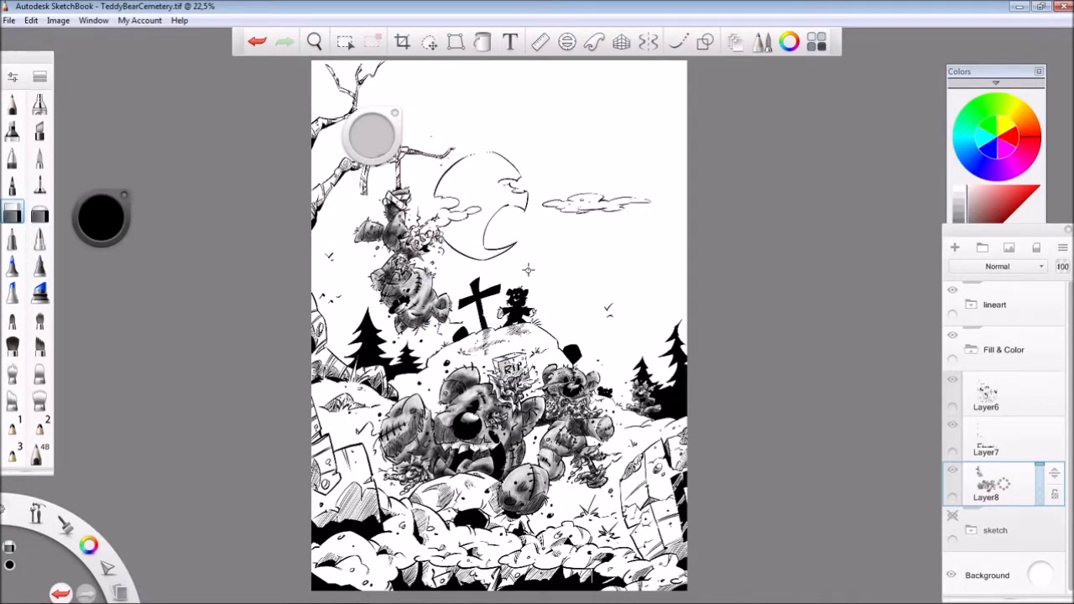
- Erase all the pencil shading from the hanging bear and switch back to the pencil
key(space)
drag(630, 395, 638, 369)
double_click(37, 454)
drag(149, 228, 154, 226)
key(e)
drag(436, 218, 465, 353)
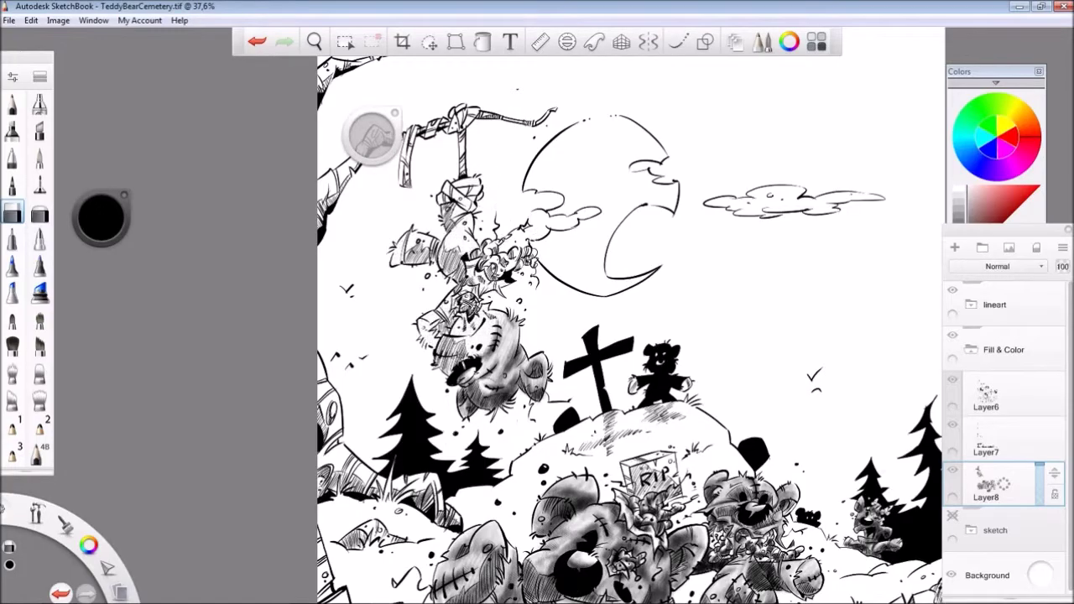
drag(469, 407, 537, 323)
key(e)
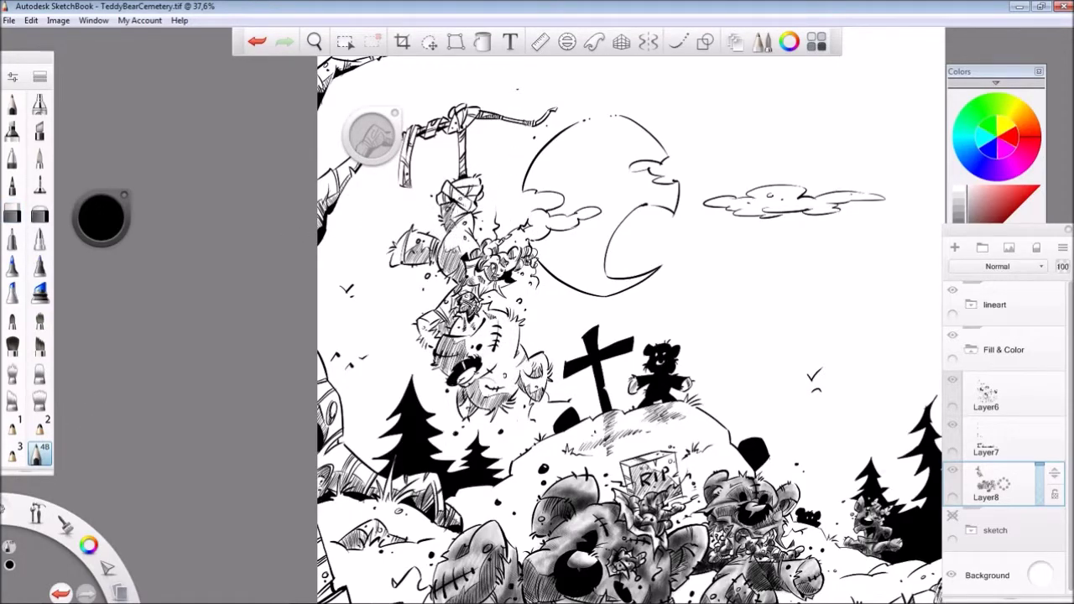
- Reapply pencil shading to the hanging bear's legs, bound foot and arm
scroll(503, 209, up, 2)
mouse_move(410, 238)
mouse_down()
mouse_move(454, 244)
mouse_move(451, 268)
mouse_up()
mouse_move(438, 172)
mouse_down()
mouse_move(460, 229)
mouse_move(453, 277)
mouse_up()
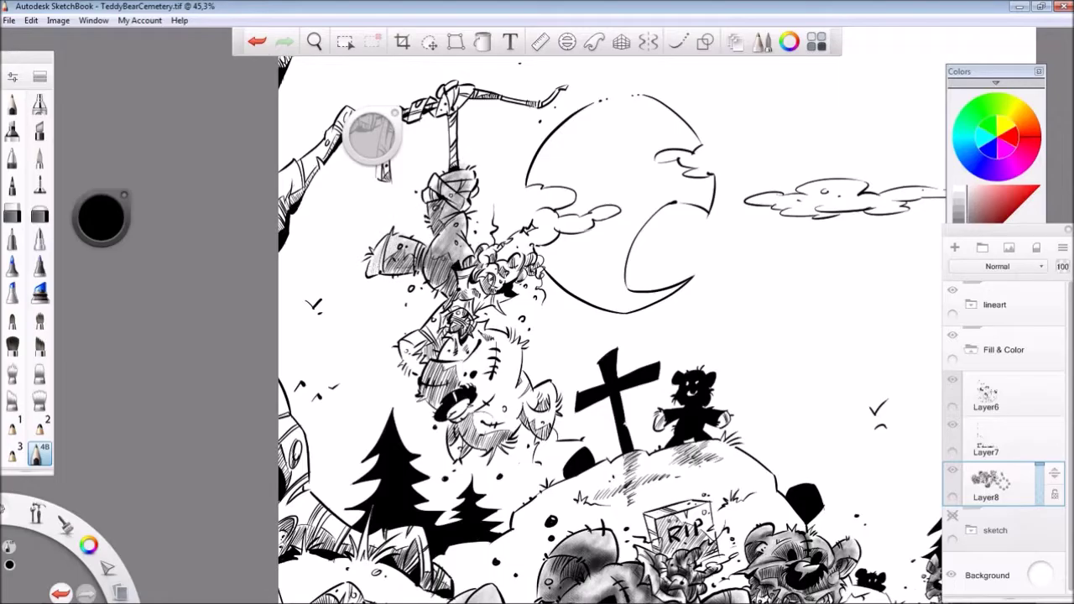
drag(421, 319, 447, 361)
drag(408, 326, 442, 347)
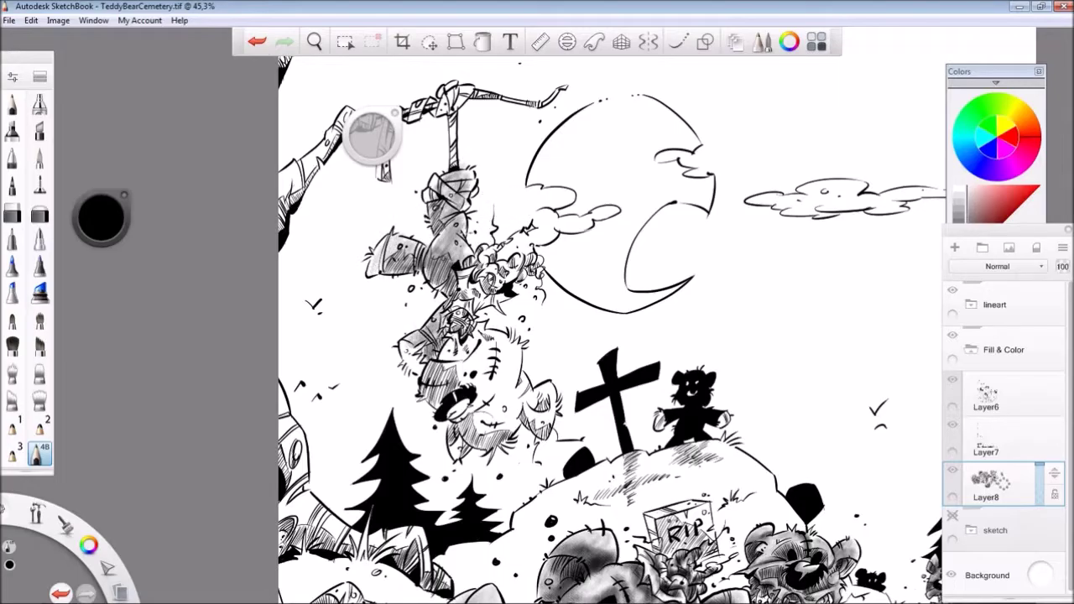
- Lay light pencil shading over the hanging bear's torn chest and muzzle area
drag(459, 304, 505, 286)
drag(411, 344, 443, 377)
drag(454, 335, 500, 383)
drag(426, 363, 515, 391)
drag(445, 330, 512, 416)
drag(463, 378, 526, 434)
scroll(335, 489, up, 1)
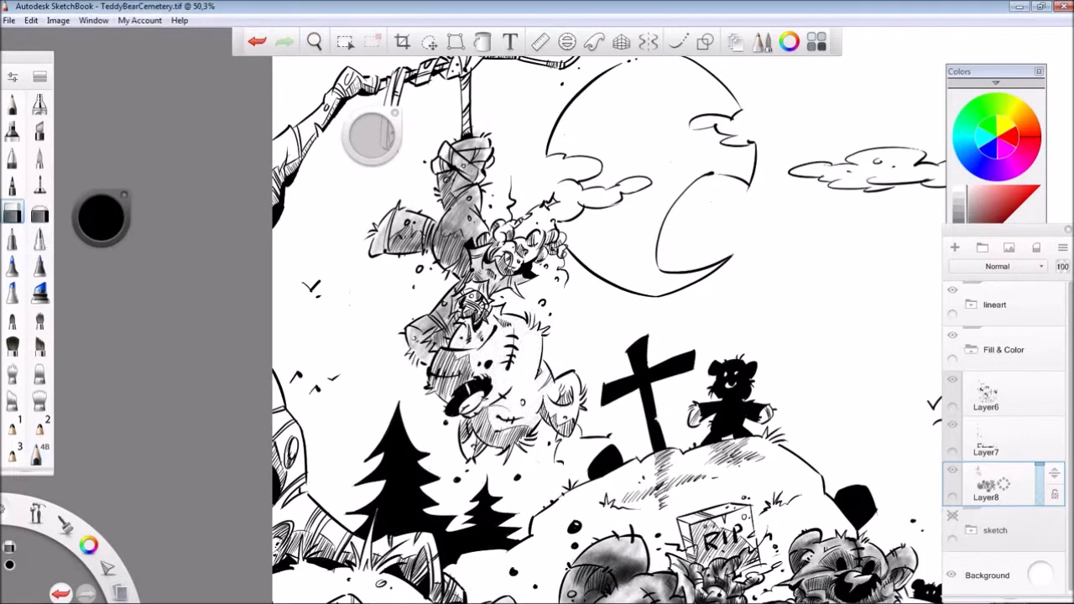
- Shade the hanging bear's whole head with the 4B pencil and deepen the tone on its arm and legs
double_click(38, 453)
drag(520, 329, 497, 428)
drag(502, 377, 454, 307)
mouse_move(531, 353)
mouse_down()
mouse_move(571, 419)
mouse_move(470, 444)
mouse_up()
drag(436, 352, 470, 402)
drag(453, 319, 424, 369)
drag(466, 206, 432, 281)
drag(436, 218, 374, 260)
drag(449, 172, 437, 235)
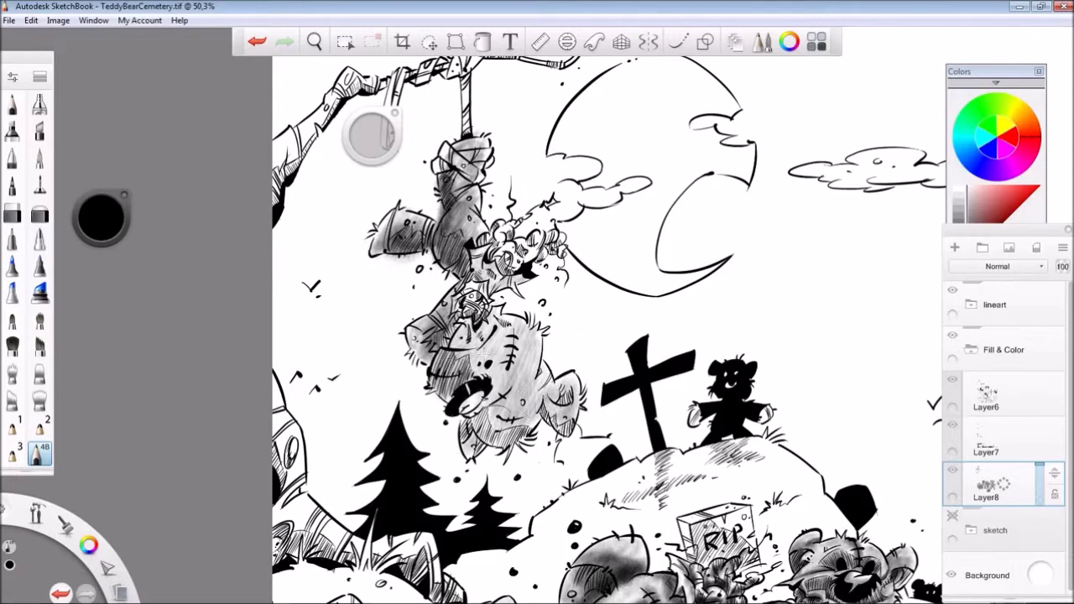
- Darken the shadows on the hanging bear's face, forehead and both ears
drag(461, 352, 435, 396)
drag(495, 336, 462, 379)
drag(485, 317, 461, 349)
drag(482, 409, 460, 440)
drag(516, 409, 461, 445)
drag(564, 407, 542, 428)
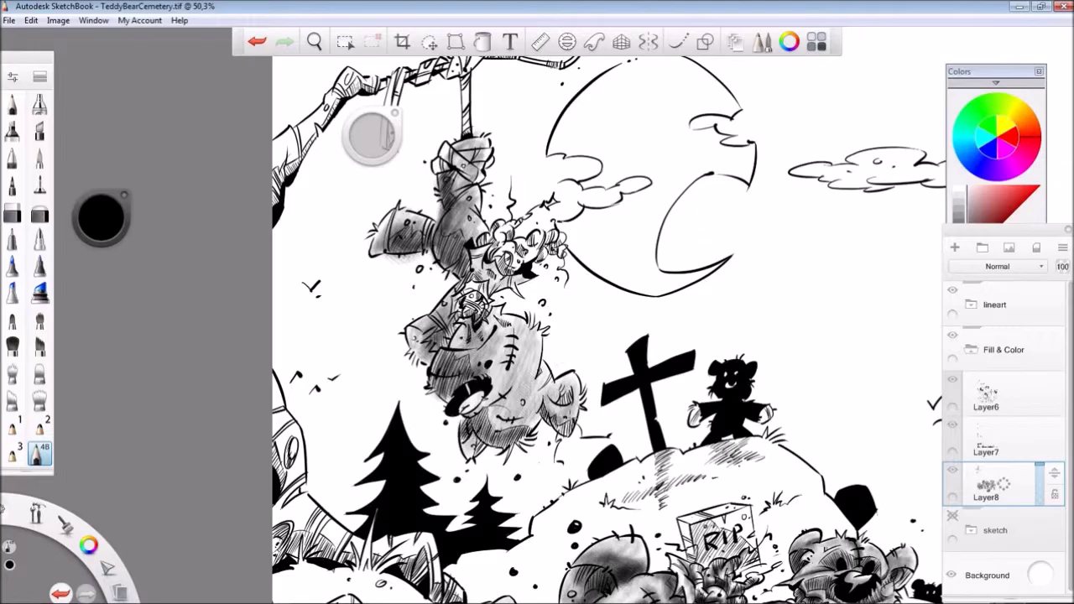
drag(579, 382, 550, 428)
drag(541, 386, 503, 436)
drag(545, 365, 513, 390)
drag(521, 317, 488, 378)
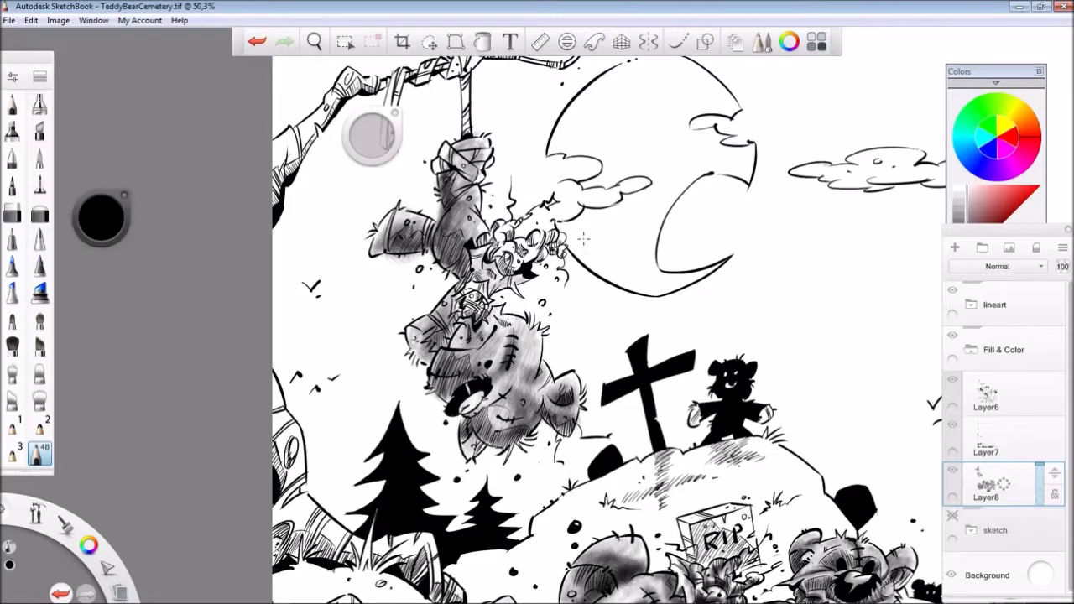
- Undo and redo the latest pencil strokes to compare the hanging bear's shading
scroll(583, 240, down, 3)
scroll(521, 330, up, 4)
key(ctrl+z)
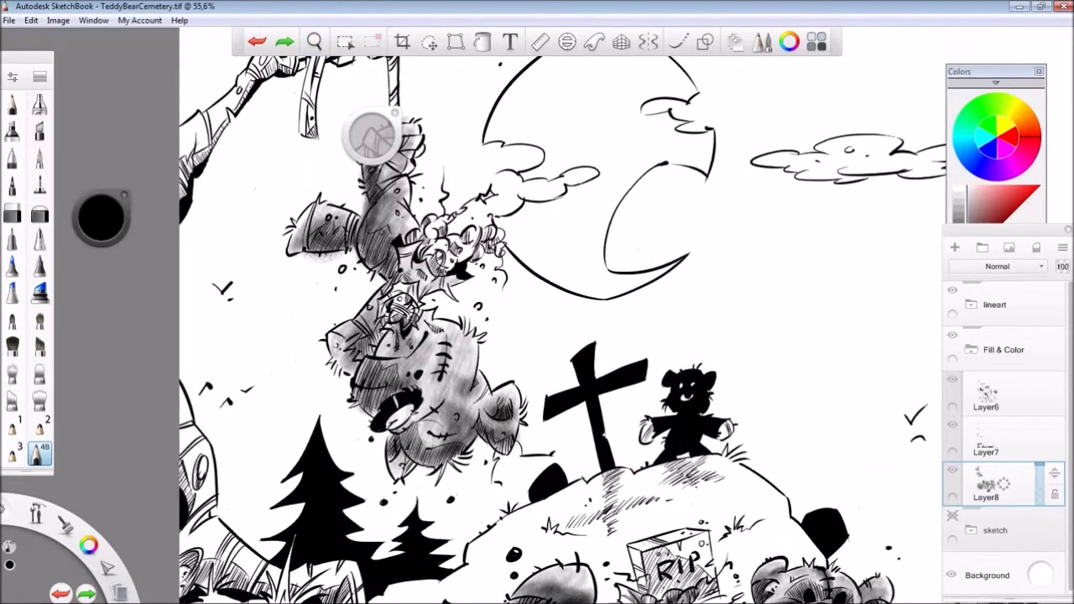
key(ctrl+y)
key(ctrl+y)
key(ctrl+y)
key(ctrl+y)
key(ctrl+y)
key(ctrl+y)
key(ctrl+y)
key(ctrl+y)
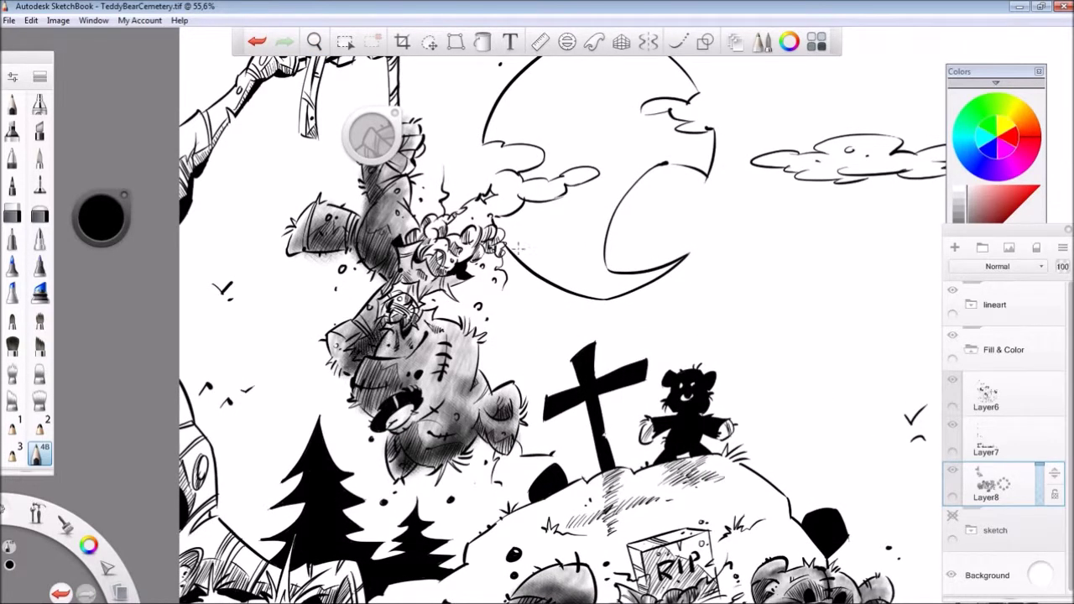
- Erase the pencil shading from the bandage around the hanging bear's bound foot
drag(443, 215, 527, 316)
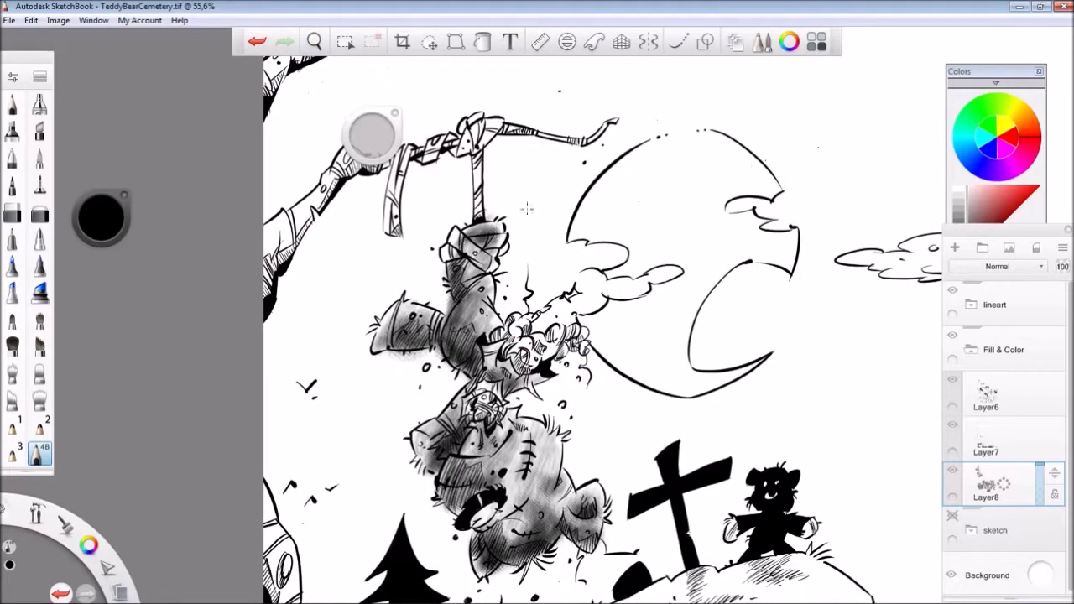
key(e)
drag(461, 244, 502, 240)
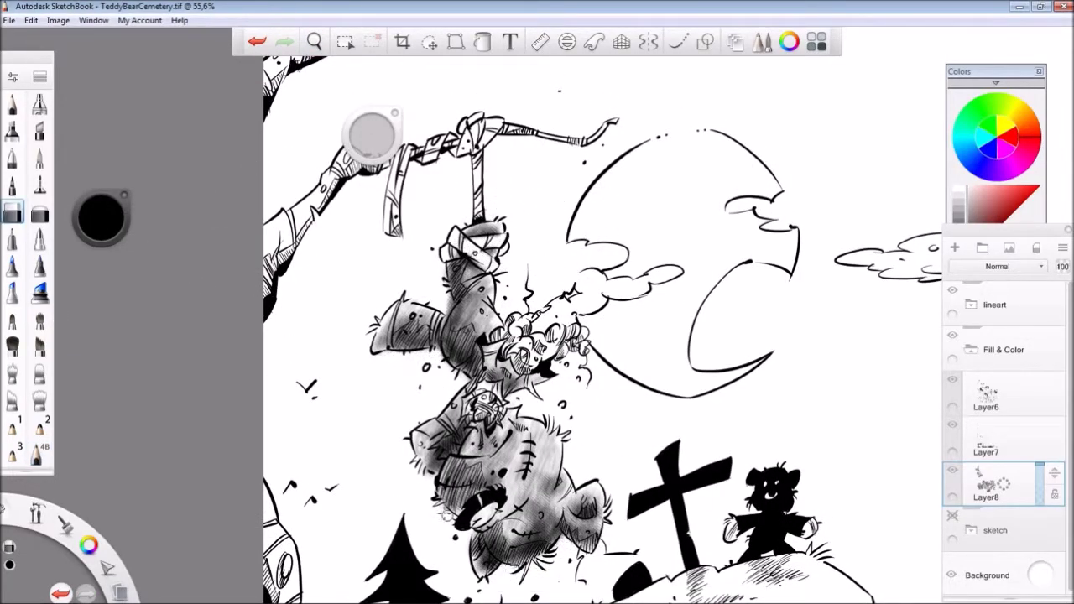
- Darken the hanging bear's forehead beside the stitches with the 4B pencil, comparing it with the previous state
click(39, 453)
drag(530, 443, 505, 490)
key(ctrl+z)
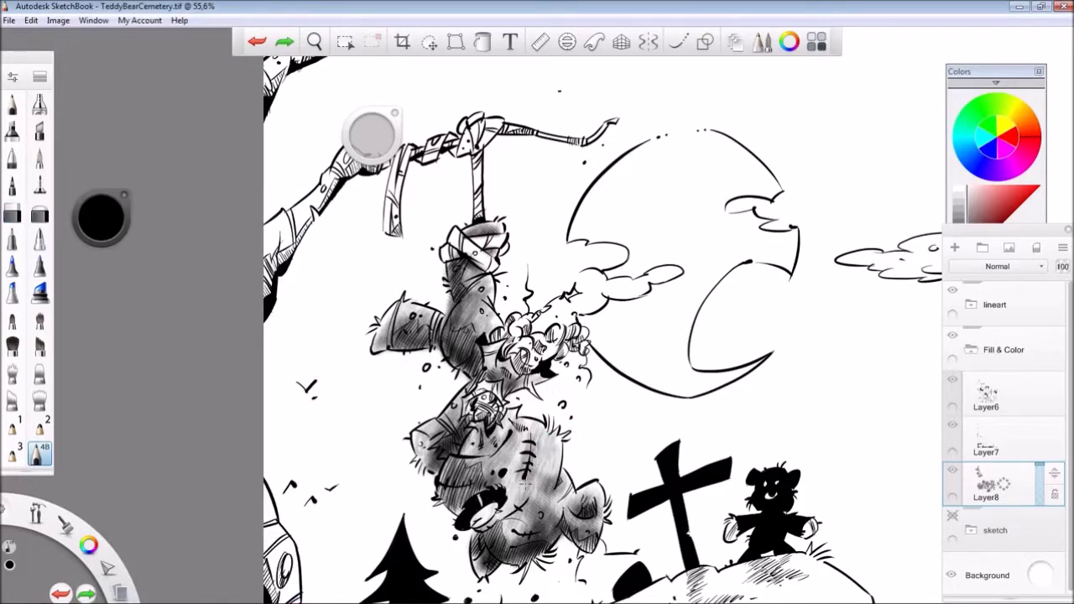
key(ctrl+y)
key(ctrl+z)
key(ctrl+y)
key(ctrl+z)
key(ctrl+y)
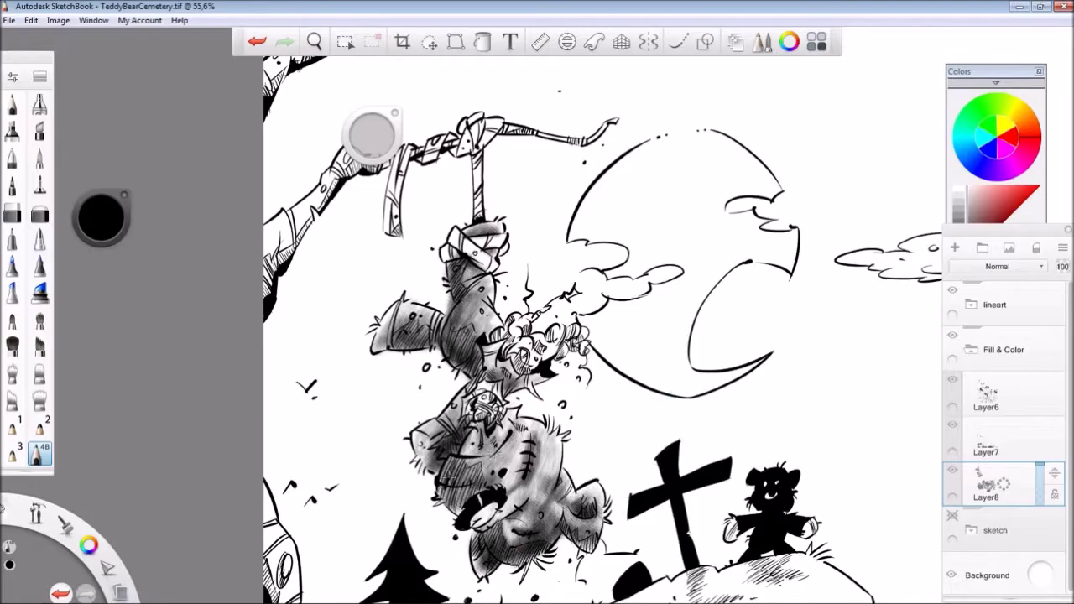
- Shade the bandage wrapped around the hanging bear's bound foot
drag(453, 461, 478, 512)
key(ctrl+z)
drag(450, 225, 488, 271)
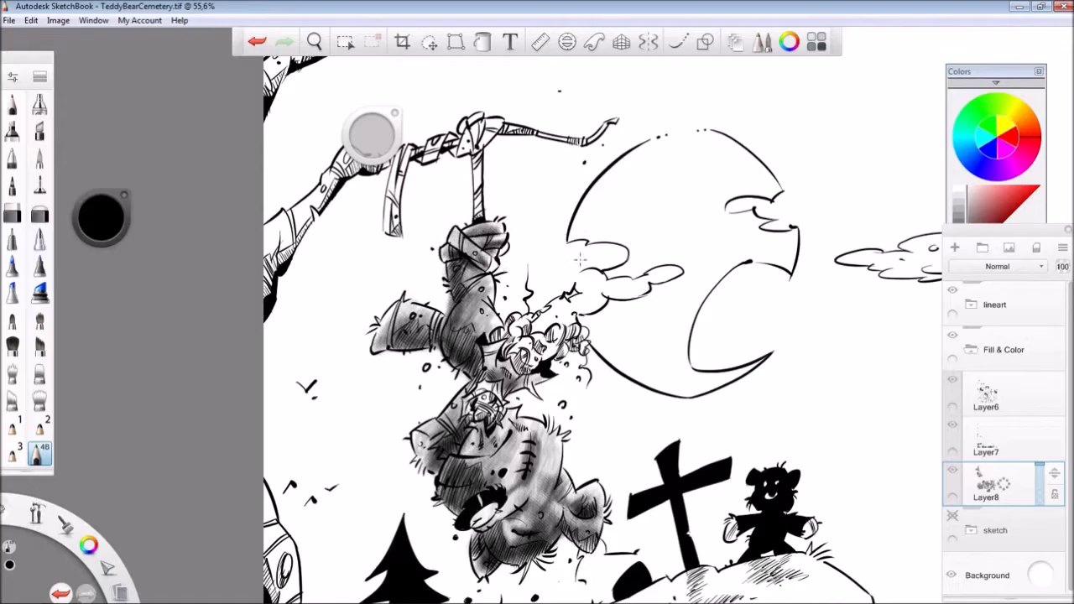
- Shade the spilling guts and ragged torn belly of the hanging bear, cleaning up with the eraser
scroll(529, 361, up, 5)
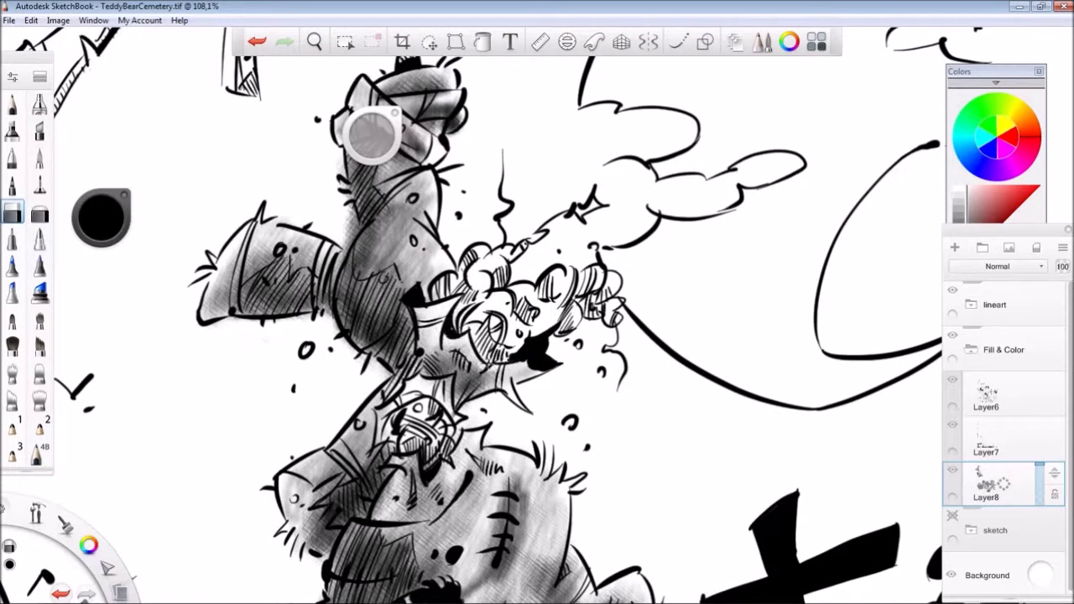
click(39, 454)
mouse_move(487, 356)
mouse_down()
mouse_move(516, 306)
mouse_move(512, 335)
mouse_move(466, 319)
mouse_move(535, 298)
mouse_move(604, 307)
mouse_move(462, 390)
mouse_move(443, 336)
mouse_move(565, 363)
mouse_move(457, 409)
mouse_move(532, 373)
mouse_up()
key(e)
key(space)
drag(608, 338, 372, 131)
key(e)
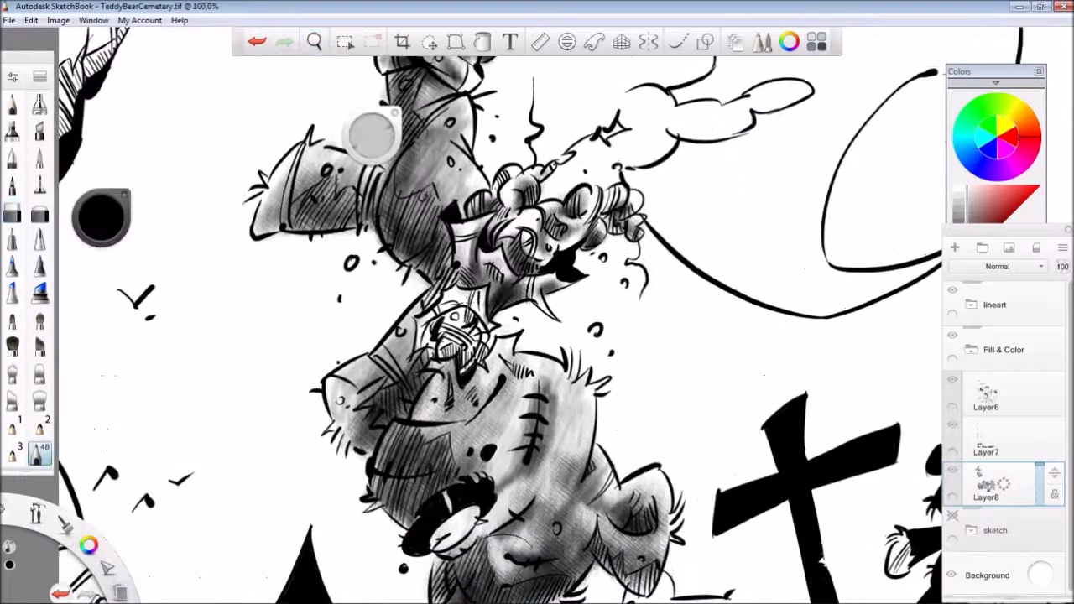
- Shade the round wrapped stump between the hanging bear's torso and head
mouse_move(476, 312)
mouse_down()
mouse_move(499, 287)
mouse_move(462, 369)
mouse_up()
key(e)
key(e)
drag(486, 310, 453, 334)
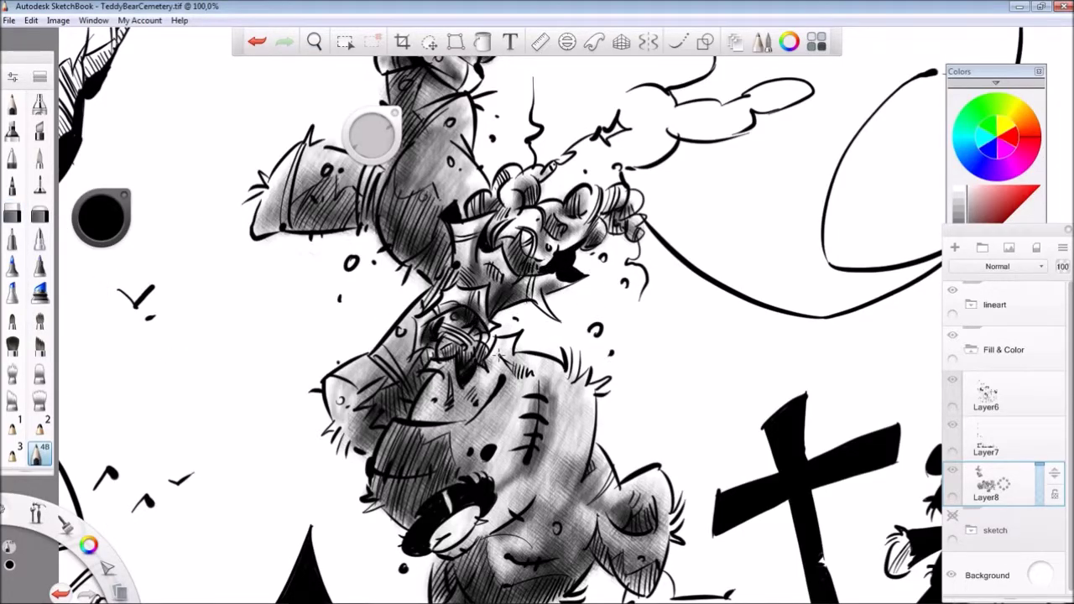
drag(524, 337, 486, 383)
key(ctrl+z)
drag(659, 371, 626, 288)
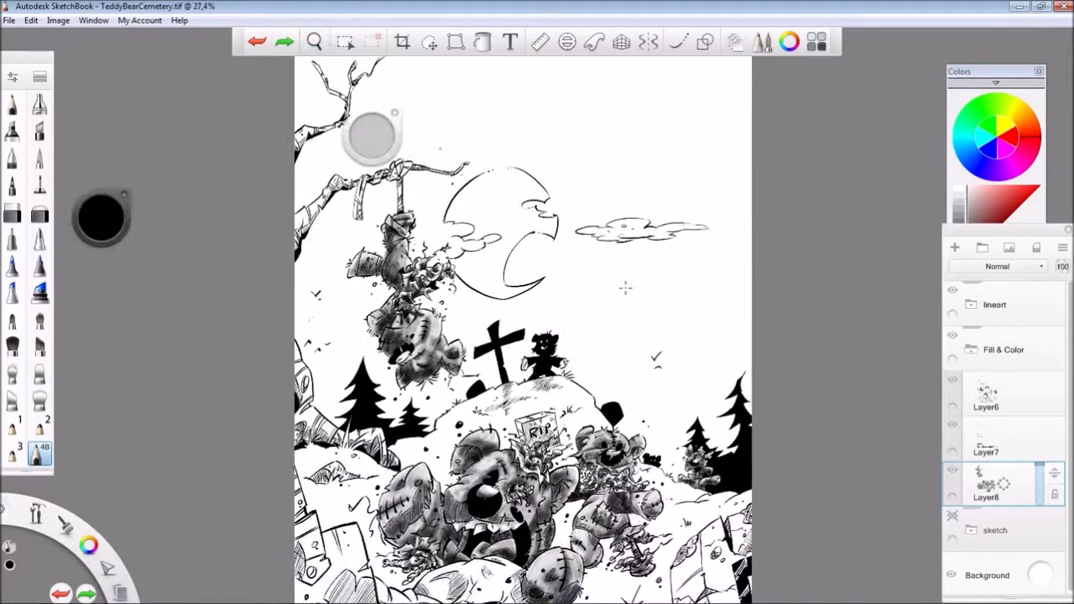
scroll(626, 288, up, 5)
drag(550, 335, 788, 340)
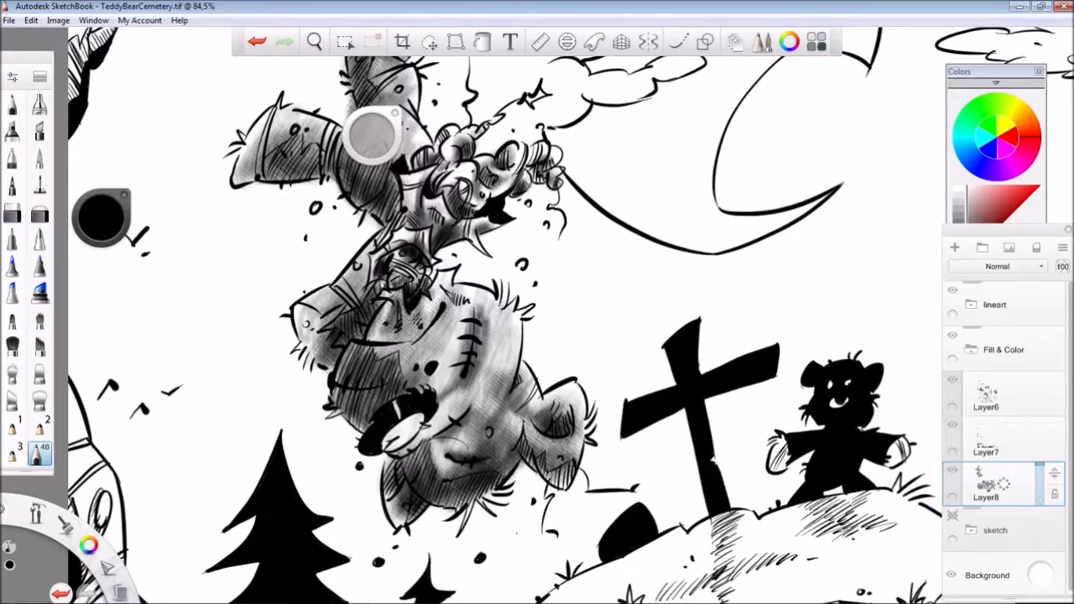
key(e)
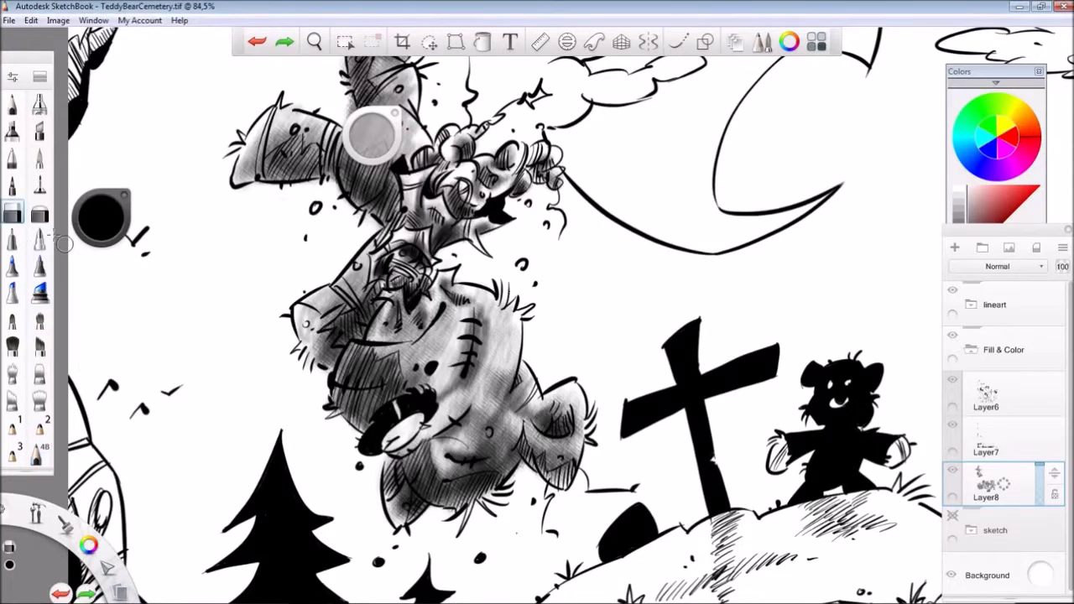
scroll(438, 310, down, 4)
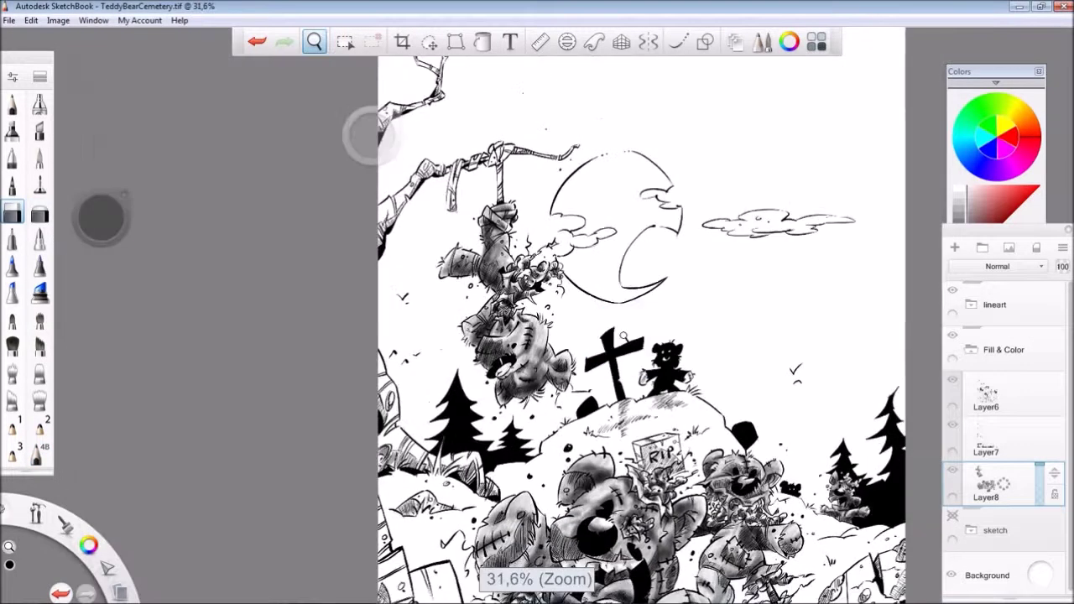
scroll(438, 310, up, 3)
- Lighten the hanging bear's leg shading with the soft eraser and pencil tone into its mouth area
key(e)
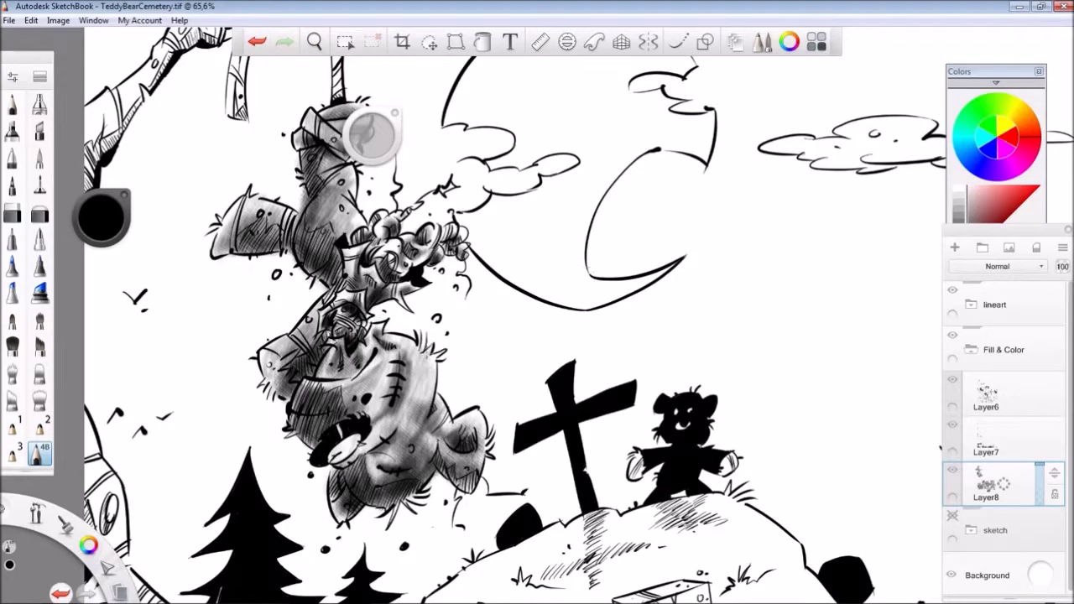
key(e)
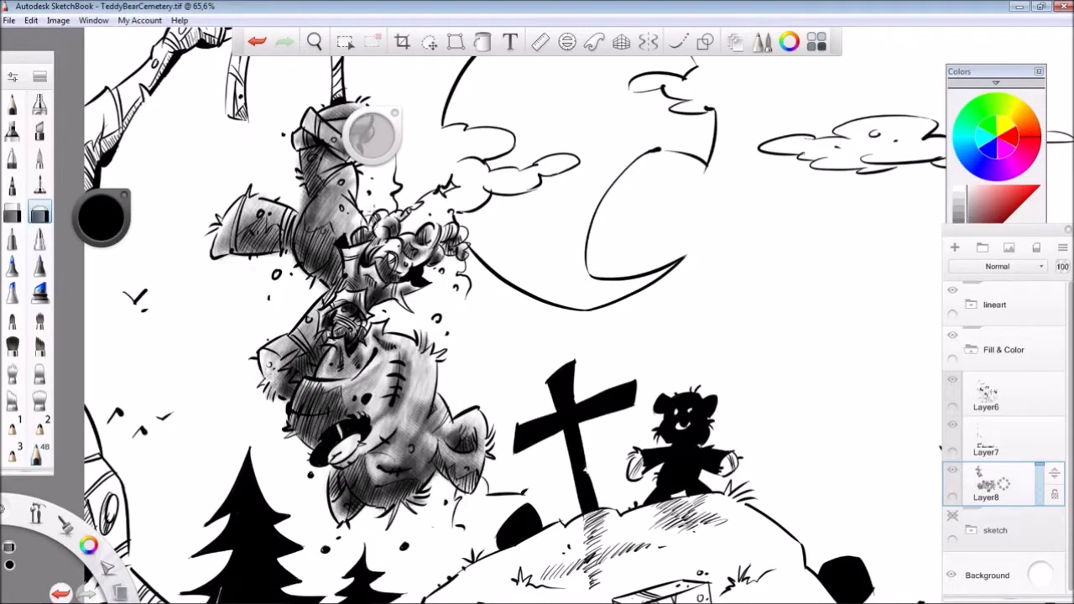
drag(370, 284, 322, 196)
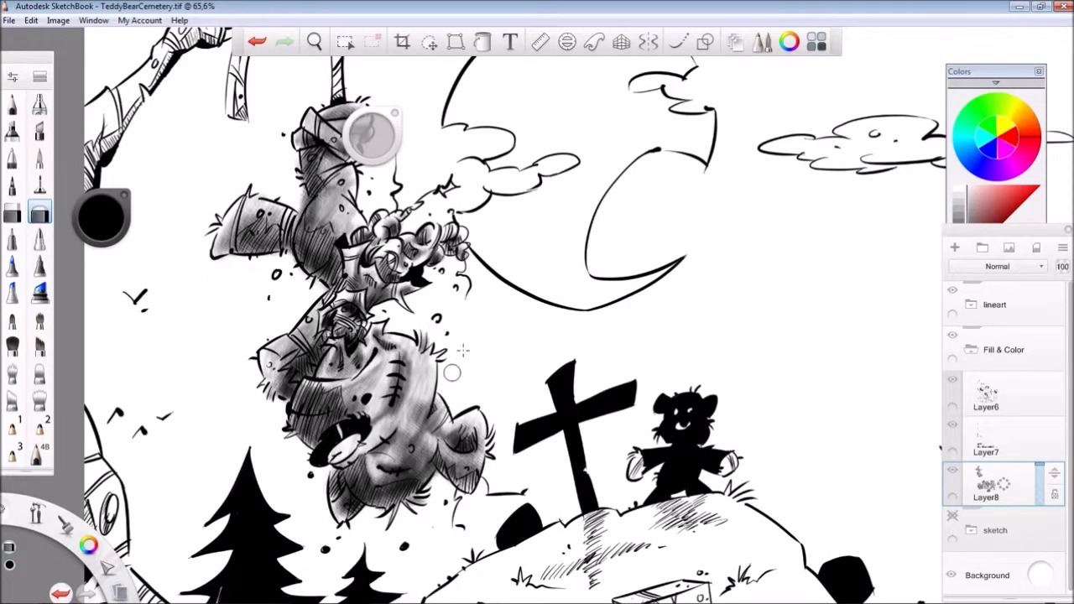
key(e)
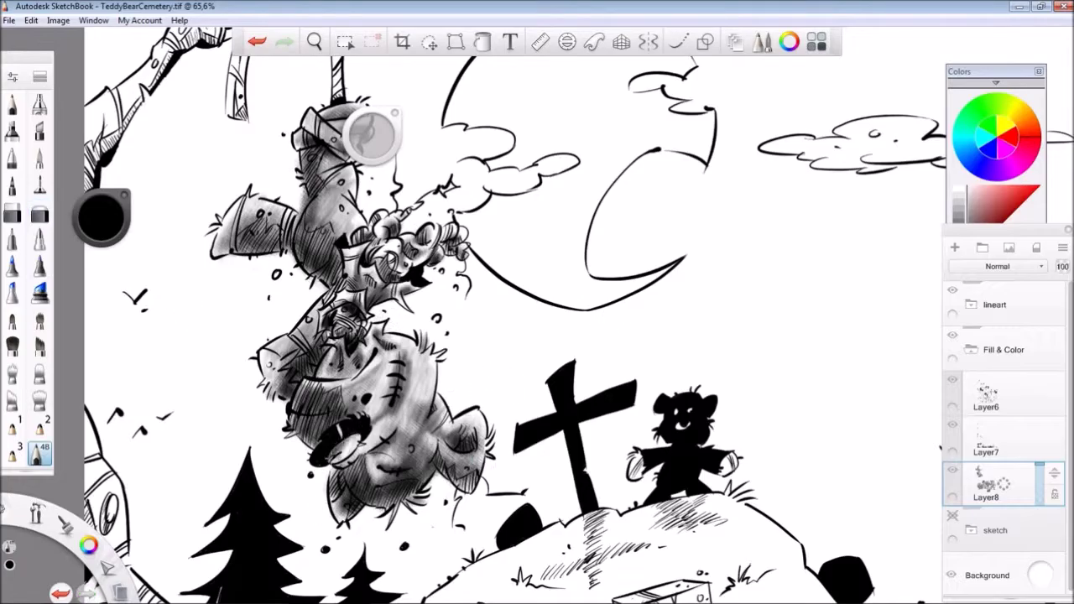
key(Home)
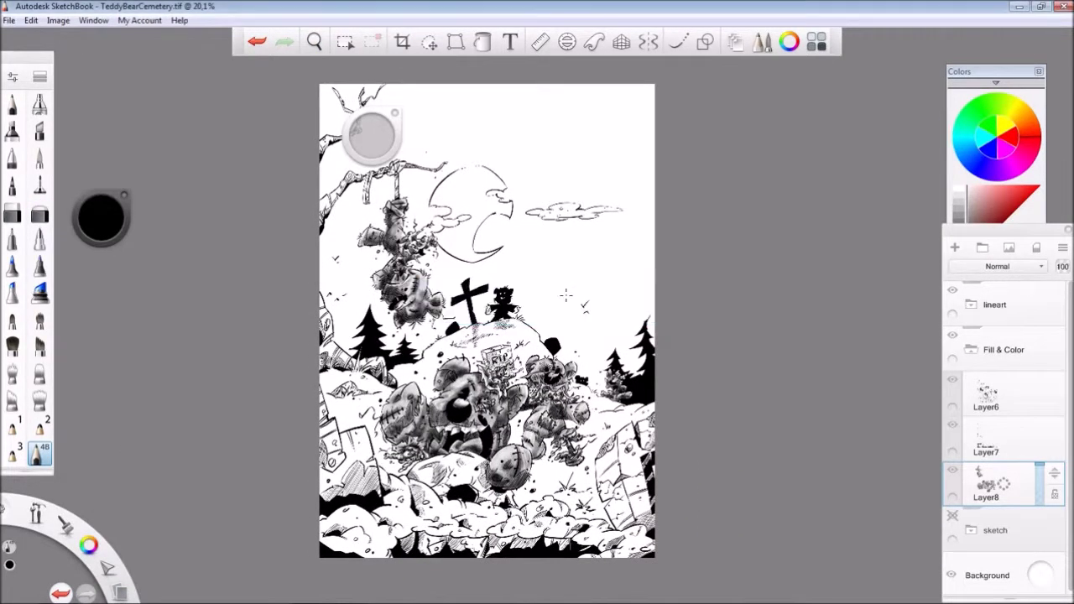
- Shade the hanging rope and the cloth wrapped around the tree branch
drag(583, 197, 760, 295)
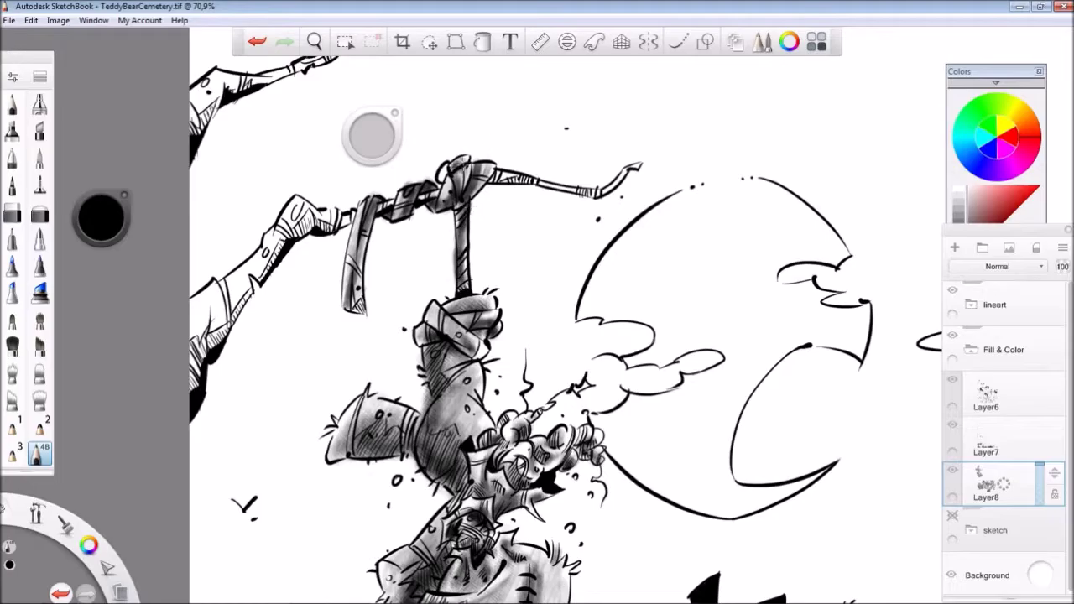
key(space)
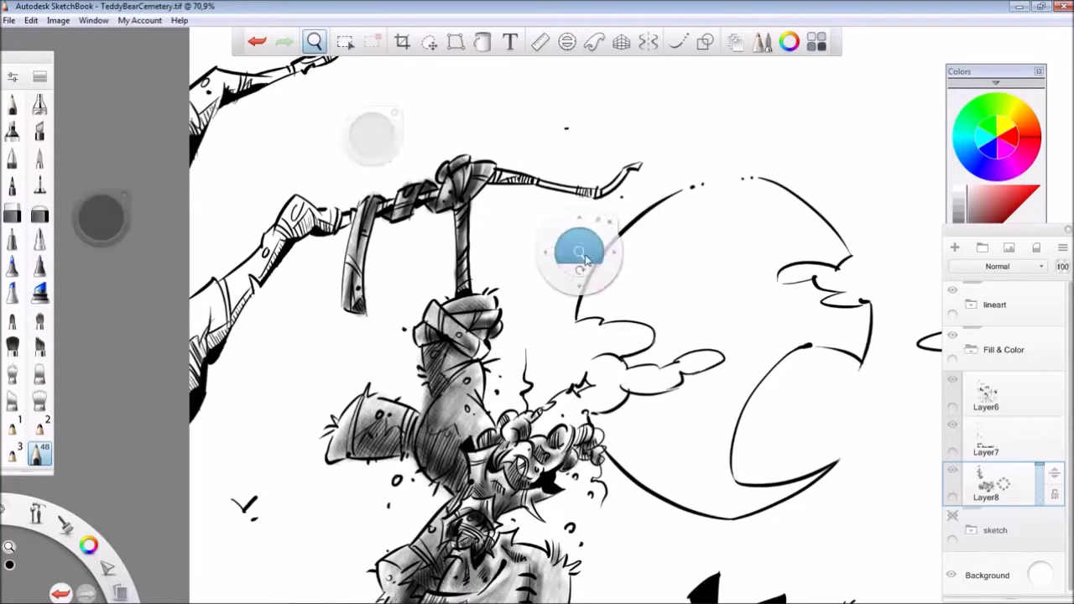
drag(585, 245, 671, 300)
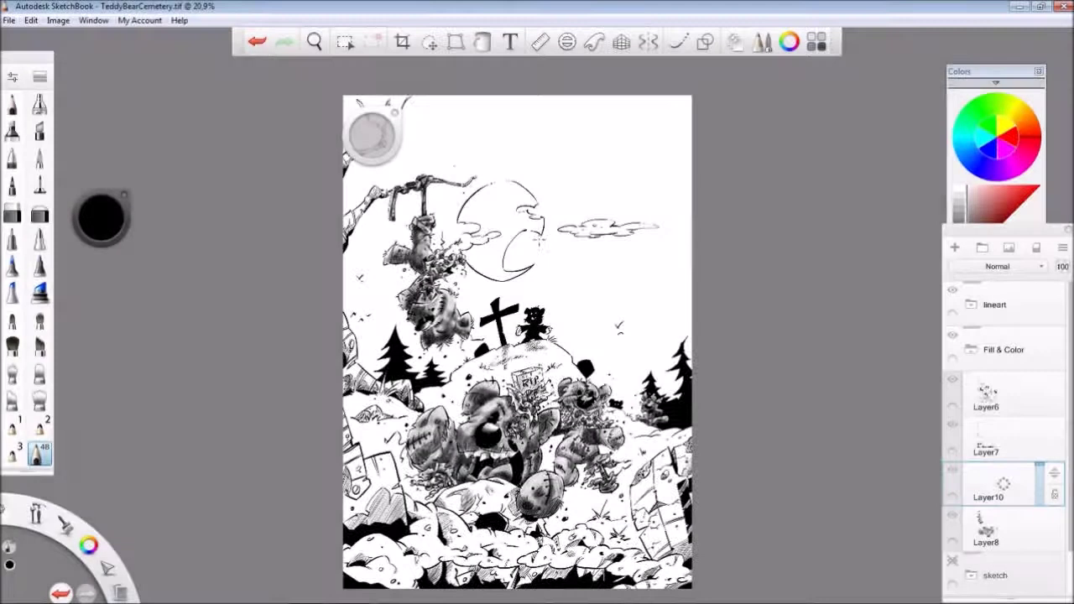
- Shade the grave hill and the ground behind and left of the front bear on Layer10
scroll(372, 134, up, 5)
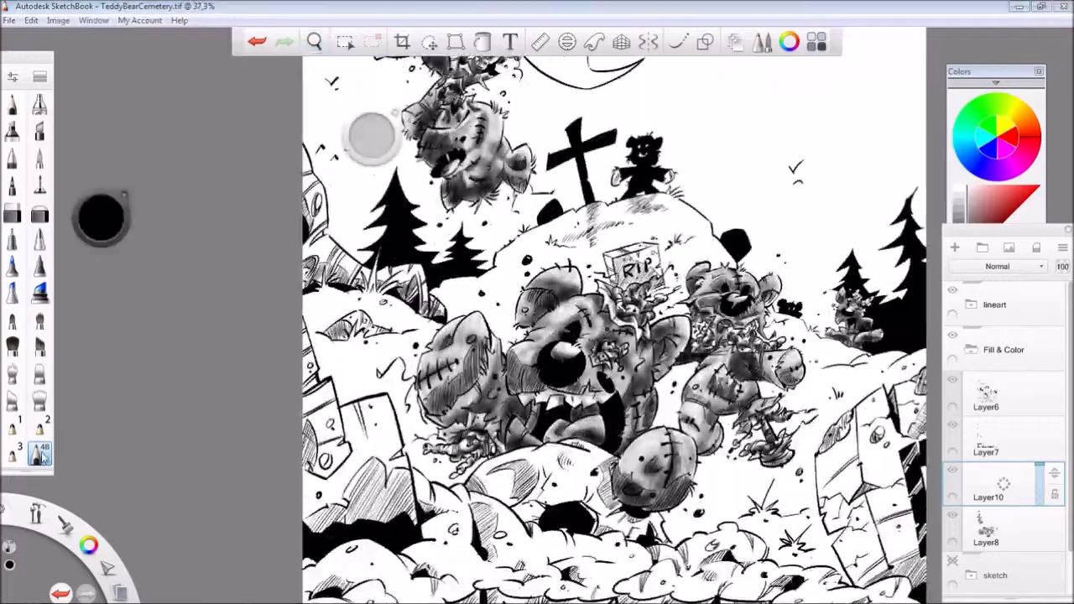
mouse_move(646, 243)
mouse_down()
mouse_move(604, 276)
mouse_move(483, 278)
mouse_move(704, 251)
mouse_move(676, 314)
mouse_up()
drag(445, 290, 495, 327)
drag(633, 214, 483, 273)
mouse_move(424, 344)
mouse_down()
mouse_move(378, 339)
mouse_move(336, 311)
mouse_move(419, 331)
mouse_move(369, 366)
mouse_move(420, 423)
mouse_move(478, 470)
mouse_move(495, 470)
mouse_up()
key(space)
drag(693, 369, 694, 373)
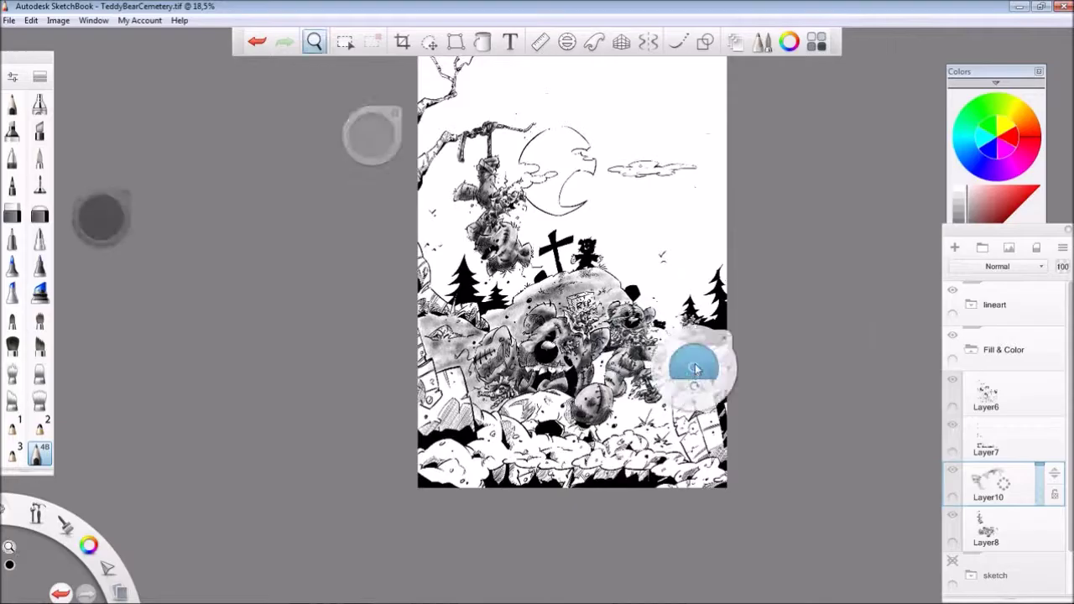
- Extend the pencil shading over the ground to the right of the bears, down to the front rocks
scroll(671, 344, up, 2)
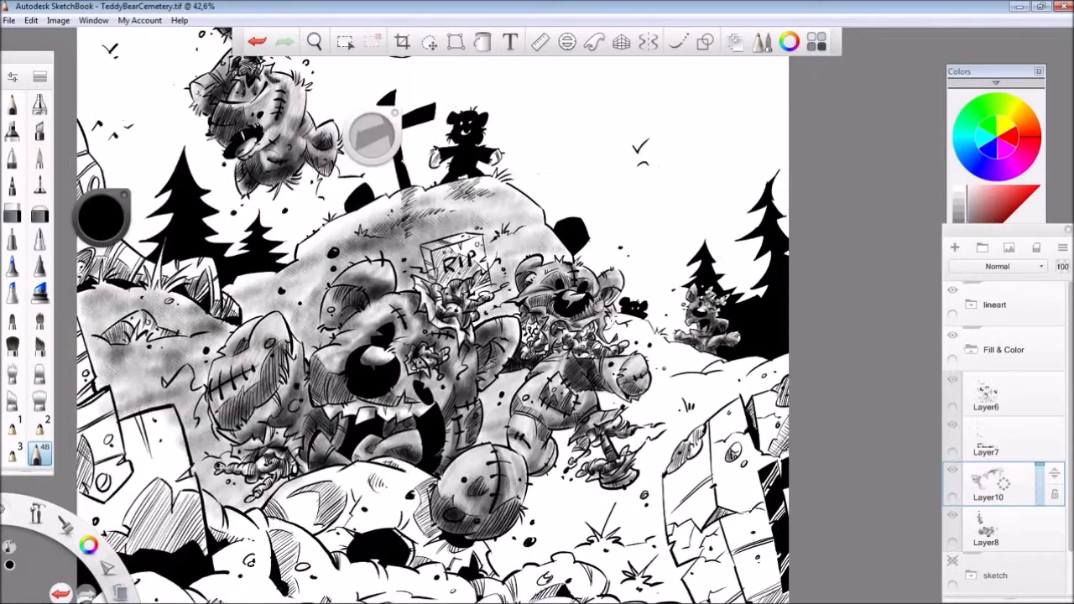
mouse_move(625, 323)
mouse_down()
mouse_move(713, 369)
mouse_move(759, 378)
mouse_move(638, 395)
mouse_move(696, 415)
mouse_move(662, 428)
mouse_move(634, 490)
mouse_move(579, 478)
mouse_move(554, 503)
mouse_move(587, 550)
mouse_move(528, 537)
mouse_move(661, 520)
mouse_move(662, 587)
mouse_move(545, 545)
mouse_move(581, 357)
mouse_up()
mouse_move(587, 294)
mouse_down()
mouse_move(638, 303)
mouse_move(707, 288)
mouse_move(648, 55)
mouse_up()
key(space)
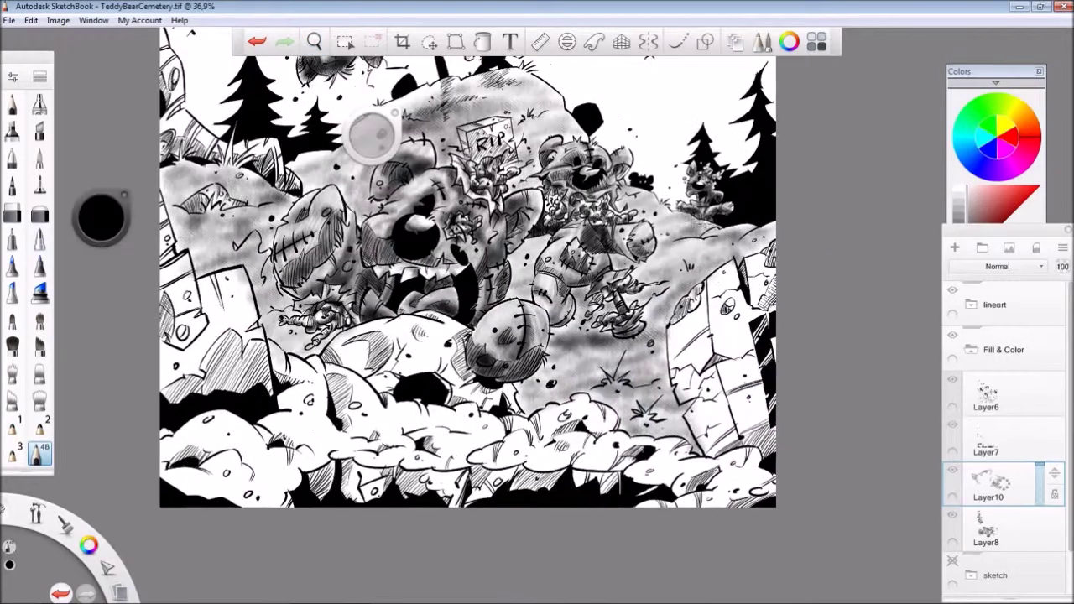
- Darken the shadows on the hill below the cross and on the ground around the bears
key(space)
drag(633, 126, 682, 277)
mouse_move(475, 245)
mouse_down()
mouse_move(503, 268)
mouse_move(491, 239)
mouse_move(558, 219)
mouse_up()
key(space)
drag(795, 202, 847, 210)
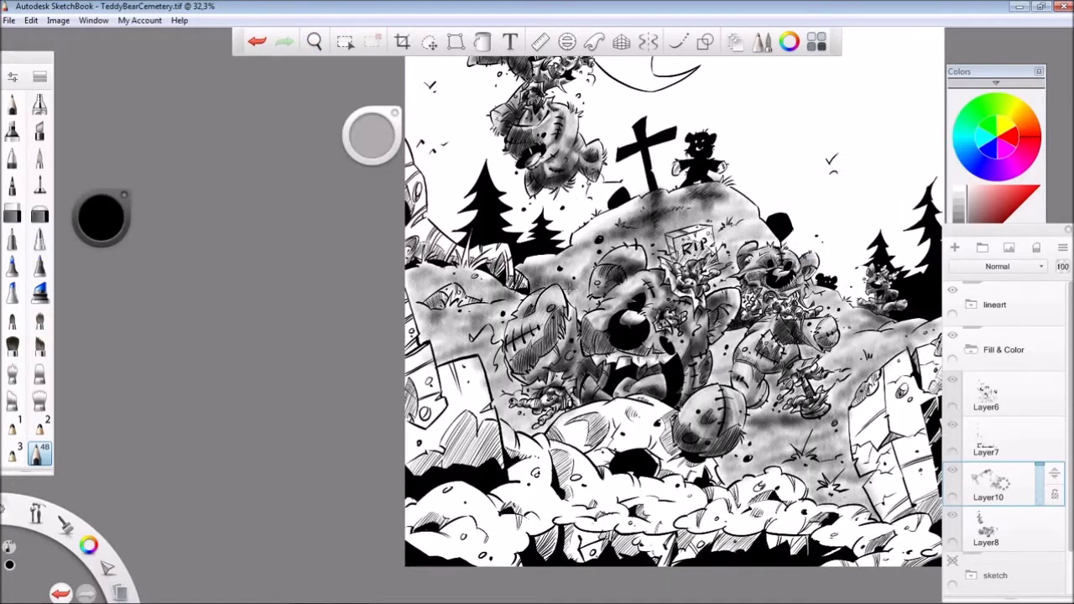
- Try darker shading on the ground beside the front bear's raised paw and undo it
drag(562, 318, 600, 272)
scroll(768, 315, down, 3)
key(ctrl+z)
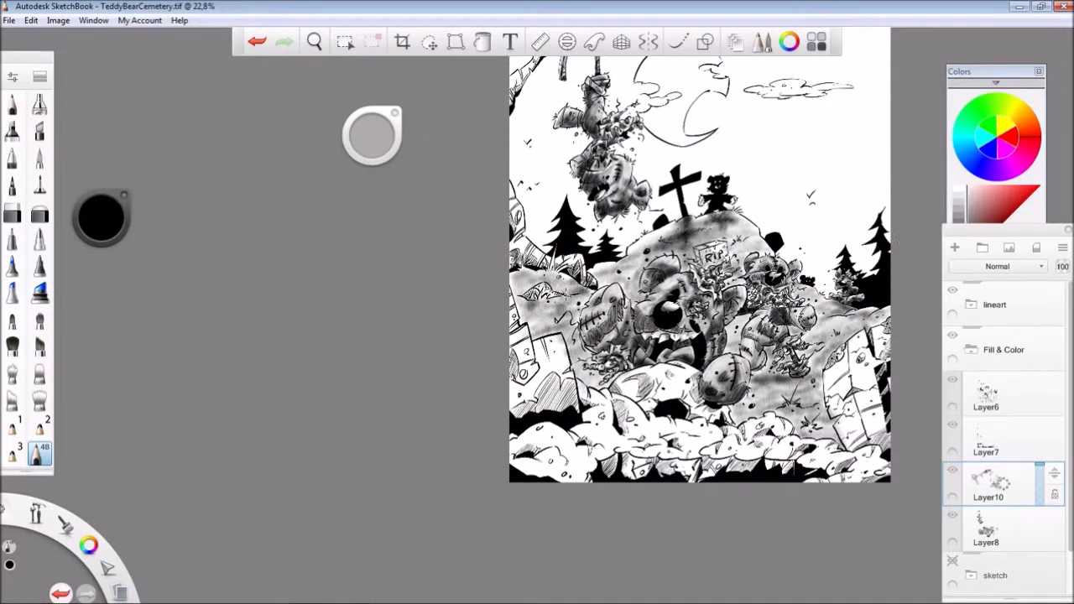
key(ctrl+z)
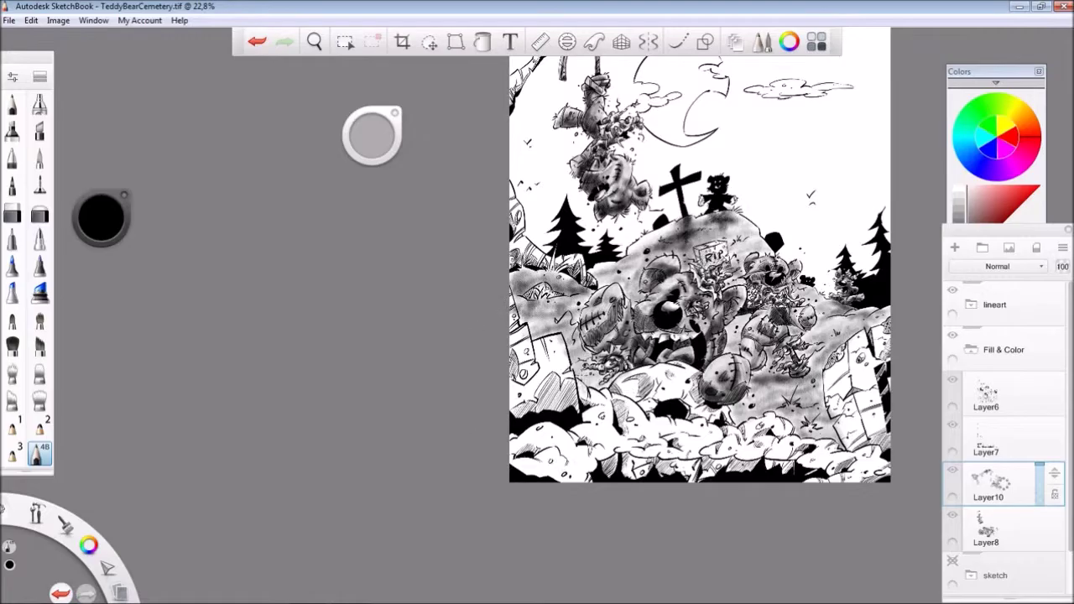
- Undo the last darker shading stroke on the ground and save the drawing
scroll(851, 336, down, 2)
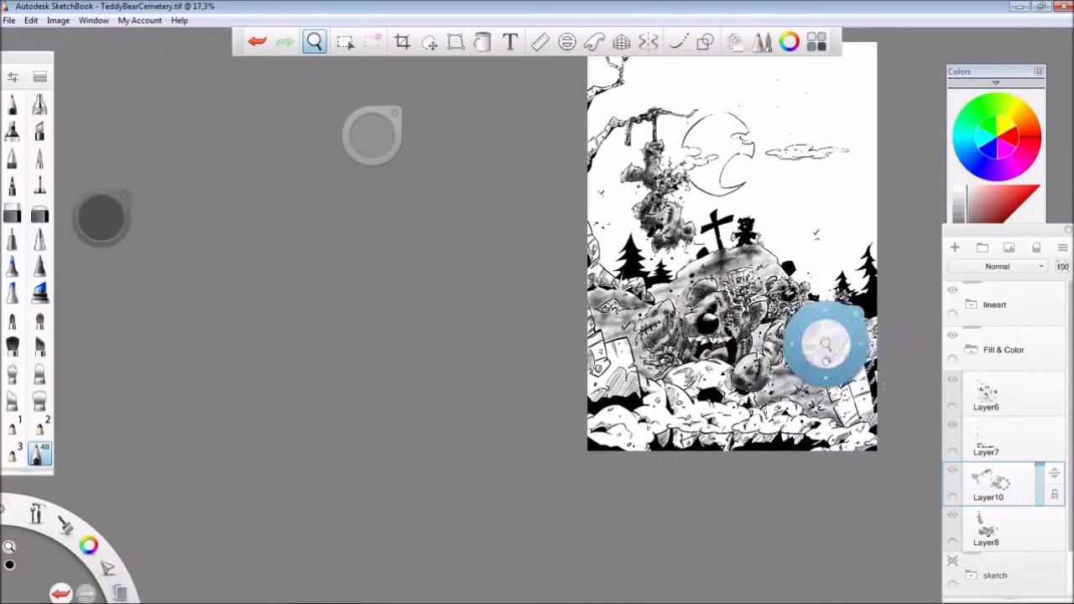
key(ctrl+z)
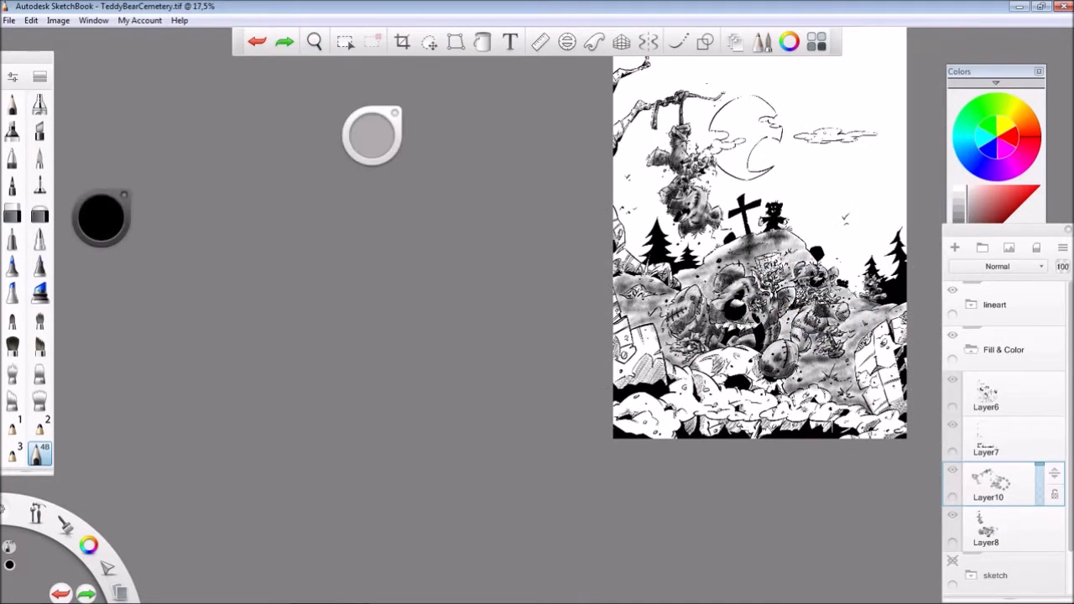
drag(794, 360, 598, 400)
key(ctrl+s)
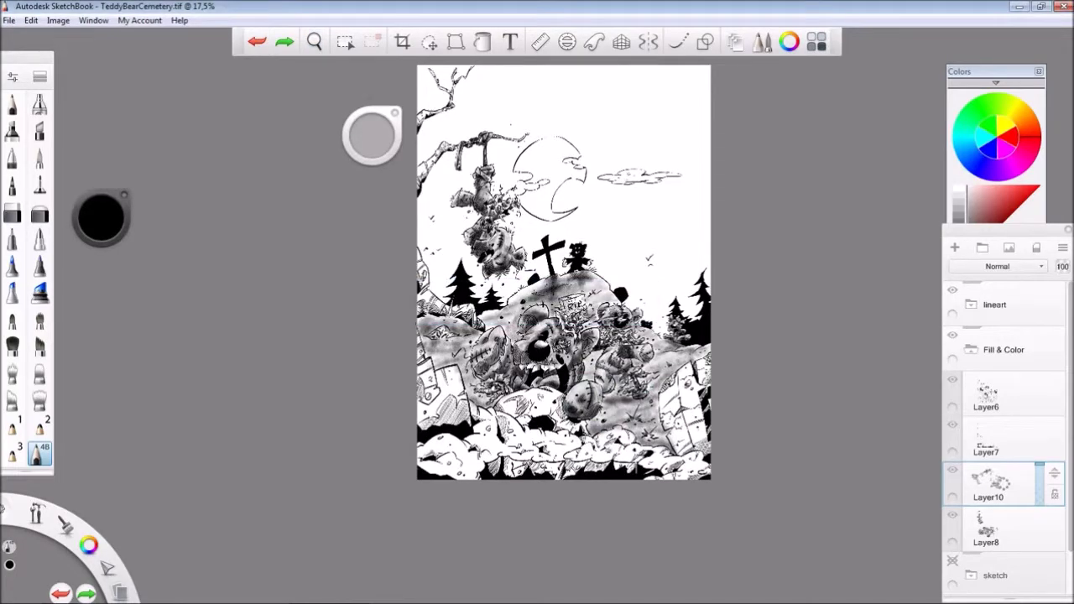
- Try pencil shading over the front row of rocks on Layer10 and clean the jagged stones beneath it
scroll(564, 272, up, 3)
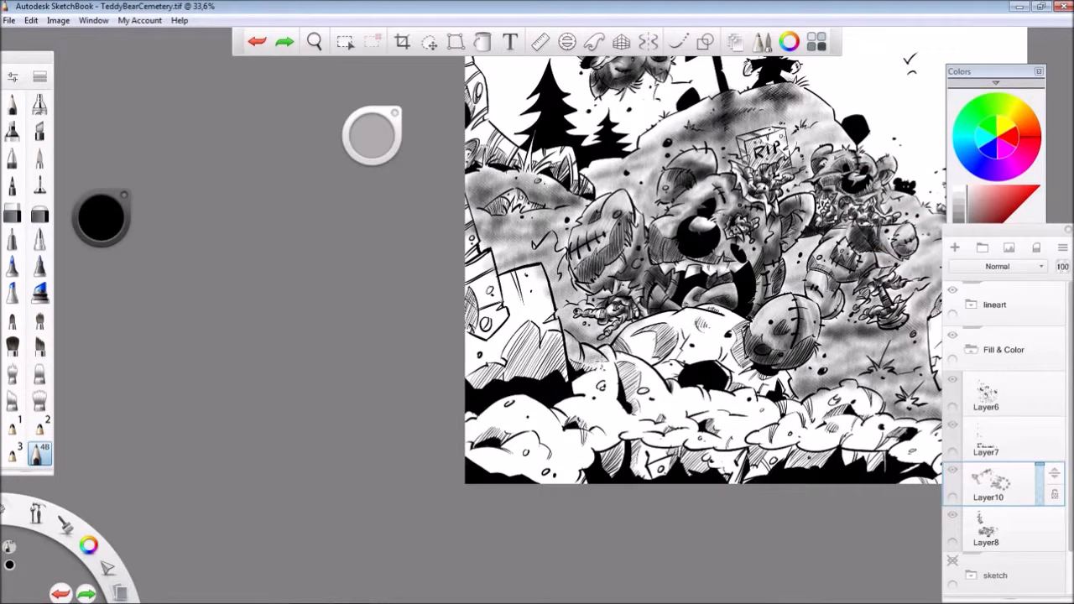
scroll(663, 385, down, 2)
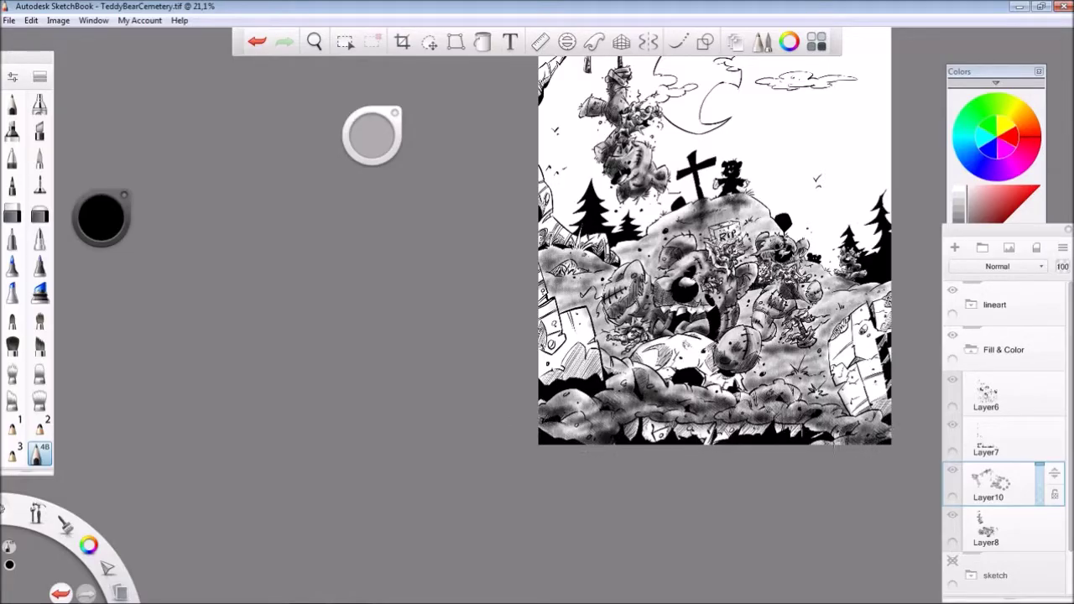
key(ctrl+z)
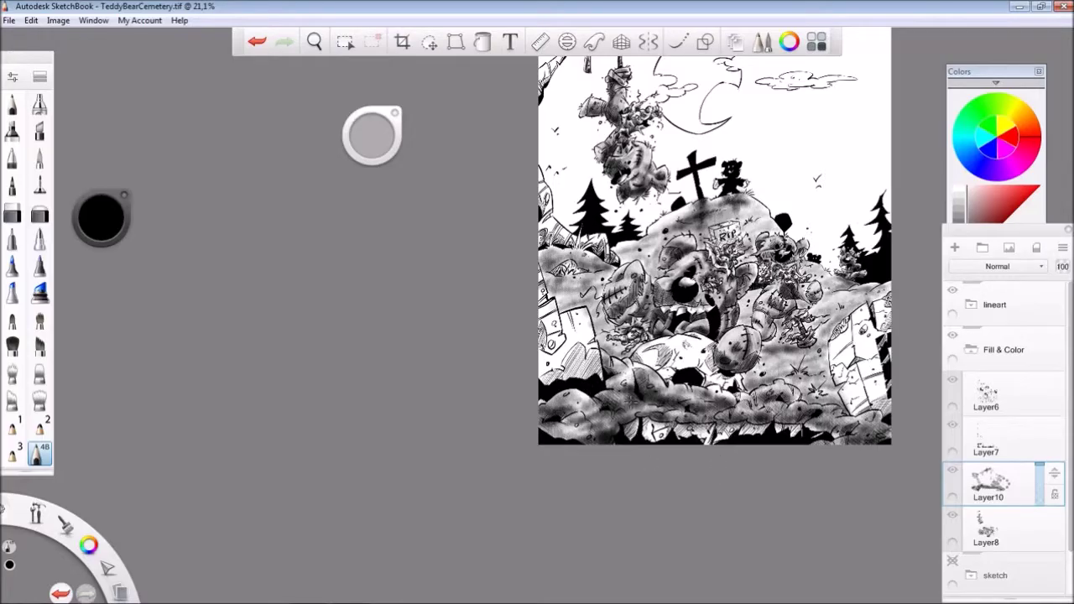
key(ctrl+y)
drag(757, 371, 736, 408)
key(ctrl+y)
click(12, 214)
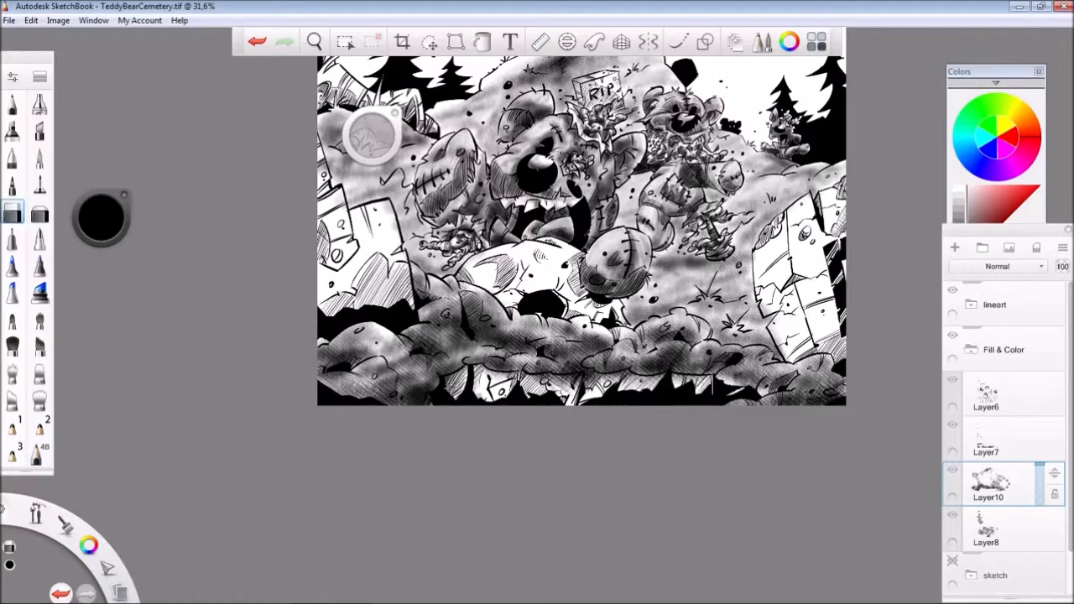
drag(553, 382, 711, 376)
mouse_move(450, 409)
mouse_down()
mouse_move(587, 319)
mouse_move(777, 249)
mouse_move(765, 216)
mouse_up()
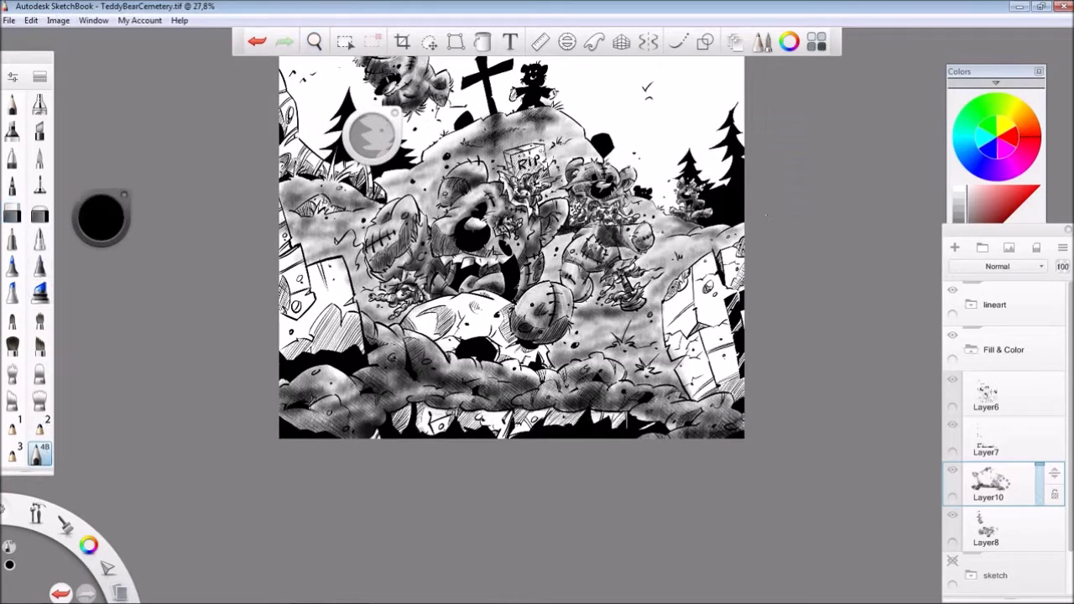
- Try darker shading between the front rocks and over the jagged stones along the bottom of the drawing
mouse_move(366, 369)
mouse_down()
mouse_move(464, 384)
mouse_move(587, 380)
mouse_up()
drag(663, 419, 743, 426)
mouse_move(289, 419)
mouse_down()
mouse_move(625, 419)
mouse_move(403, 424)
mouse_move(621, 420)
mouse_move(419, 415)
mouse_move(562, 415)
mouse_up()
drag(755, 328, 759, 352)
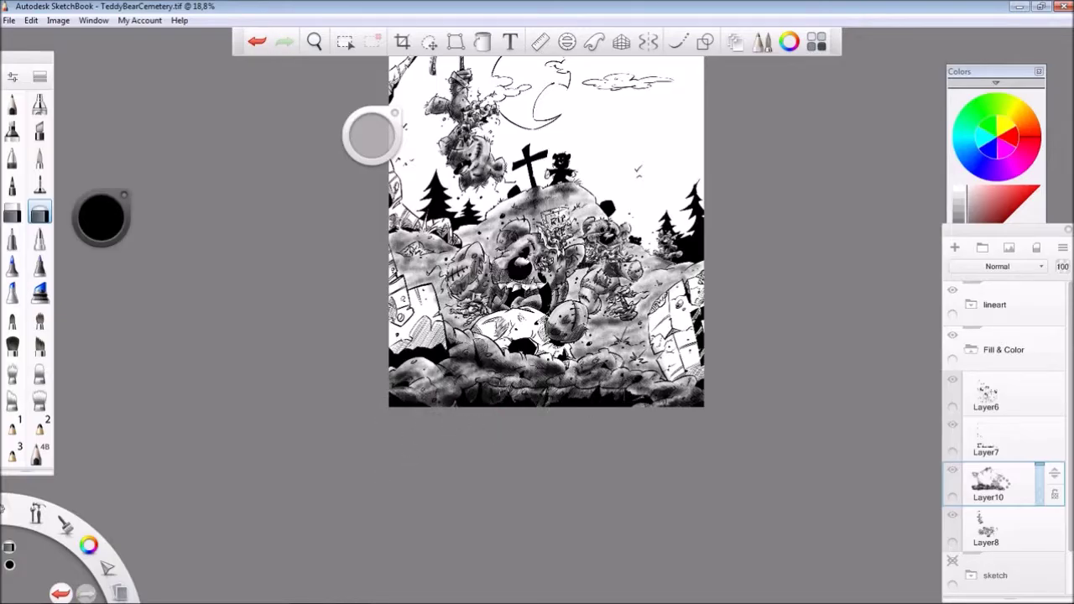
- Erase all pencil shading from the front rocks and jagged stones on Layer10
mouse_move(720, 352)
mouse_down()
mouse_move(720, 369)
mouse_move(718, 302)
mouse_up()
double_click(12, 214)
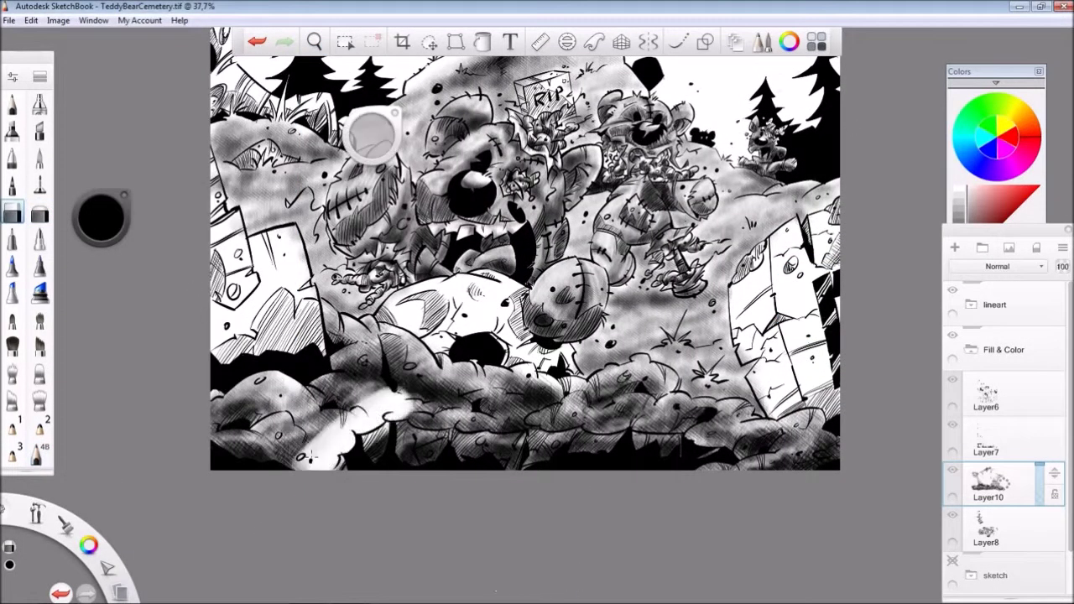
drag(310, 455, 369, 403)
mouse_move(277, 394)
mouse_down()
mouse_move(226, 445)
mouse_move(653, 478)
mouse_up()
mouse_move(805, 453)
mouse_down()
mouse_move(637, 386)
mouse_move(487, 399)
mouse_move(411, 381)
mouse_move(353, 353)
mouse_move(361, 331)
mouse_up()
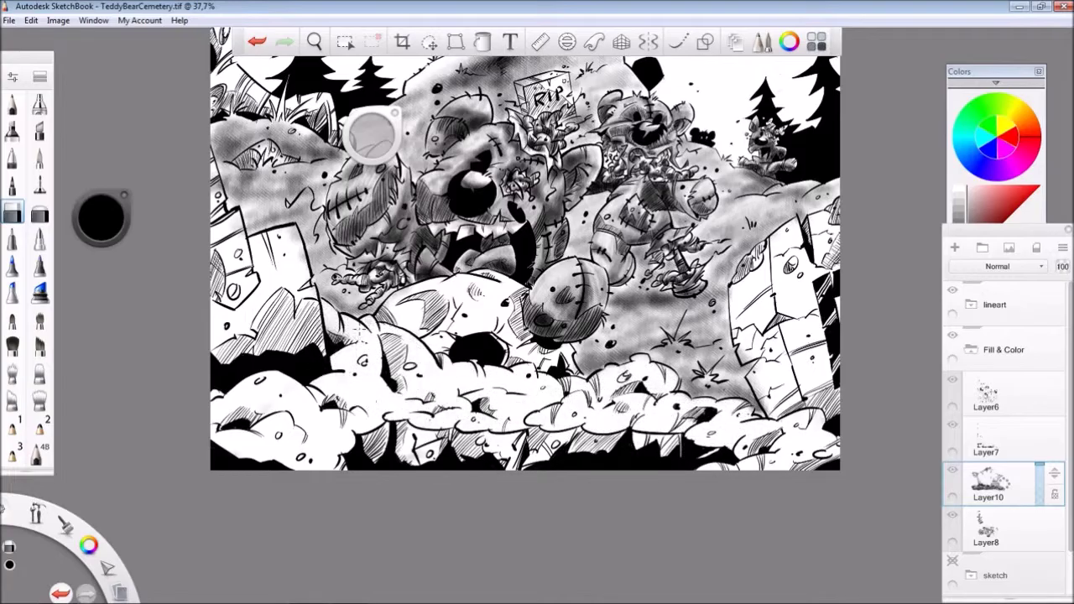
- Reshade the front rocks on Layer10 with the 4B pencil, from the left boulder across to the right edge
click(39, 453)
mouse_move(214, 377)
mouse_down()
mouse_move(268, 453)
mouse_move(328, 419)
mouse_move(317, 461)
mouse_move(215, 396)
mouse_up()
key(ctrl+z)
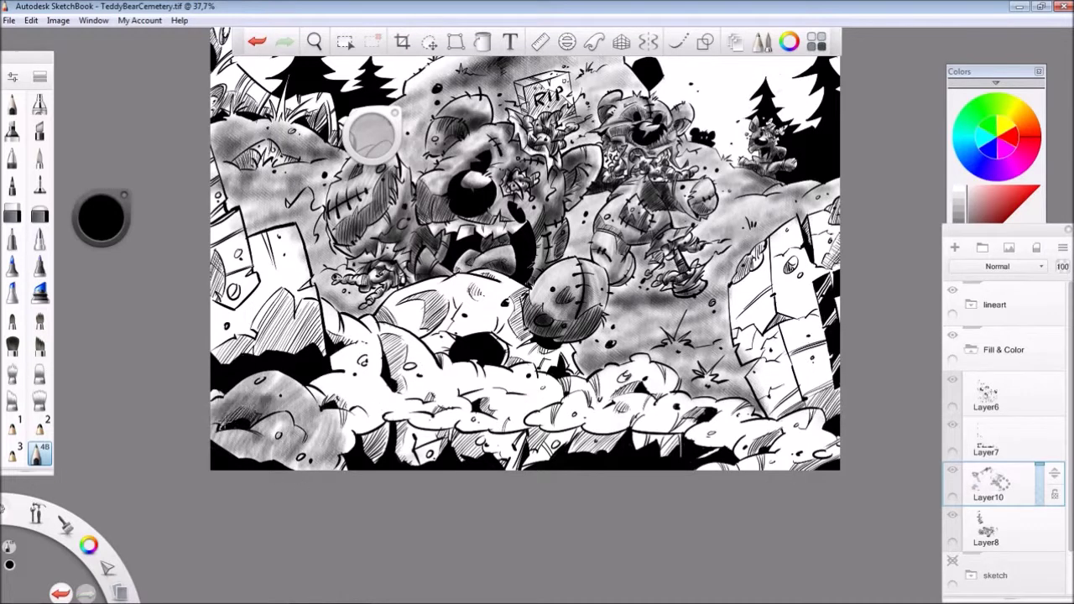
mouse_move(244, 450)
mouse_down()
mouse_move(335, 466)
mouse_move(360, 424)
mouse_up()
mouse_move(319, 396)
mouse_down()
mouse_move(361, 393)
mouse_move(354, 319)
mouse_up()
mouse_move(356, 432)
mouse_down()
mouse_move(395, 350)
mouse_move(386, 334)
mouse_move(405, 340)
mouse_move(420, 391)
mouse_move(374, 418)
mouse_move(474, 402)
mouse_move(461, 377)
mouse_move(554, 394)
mouse_move(483, 374)
mouse_move(503, 411)
mouse_move(576, 399)
mouse_move(546, 415)
mouse_move(650, 415)
mouse_move(588, 388)
mouse_move(659, 381)
mouse_move(692, 411)
mouse_move(793, 453)
mouse_move(784, 466)
mouse_move(826, 445)
mouse_move(814, 423)
mouse_move(713, 440)
mouse_move(703, 472)
mouse_up()
mouse_move(387, 379)
mouse_down()
mouse_move(359, 398)
mouse_move(383, 404)
mouse_move(289, 413)
mouse_move(293, 453)
mouse_up()
drag(483, 425, 357, 339)
mouse_move(621, 407)
mouse_down()
mouse_move(549, 405)
mouse_move(717, 434)
mouse_up()
- Shade the jagged stones beneath the front rocks and deepen the shadows between the rocks
mouse_move(375, 453)
mouse_down()
mouse_move(414, 438)
mouse_move(522, 451)
mouse_move(401, 442)
mouse_up()
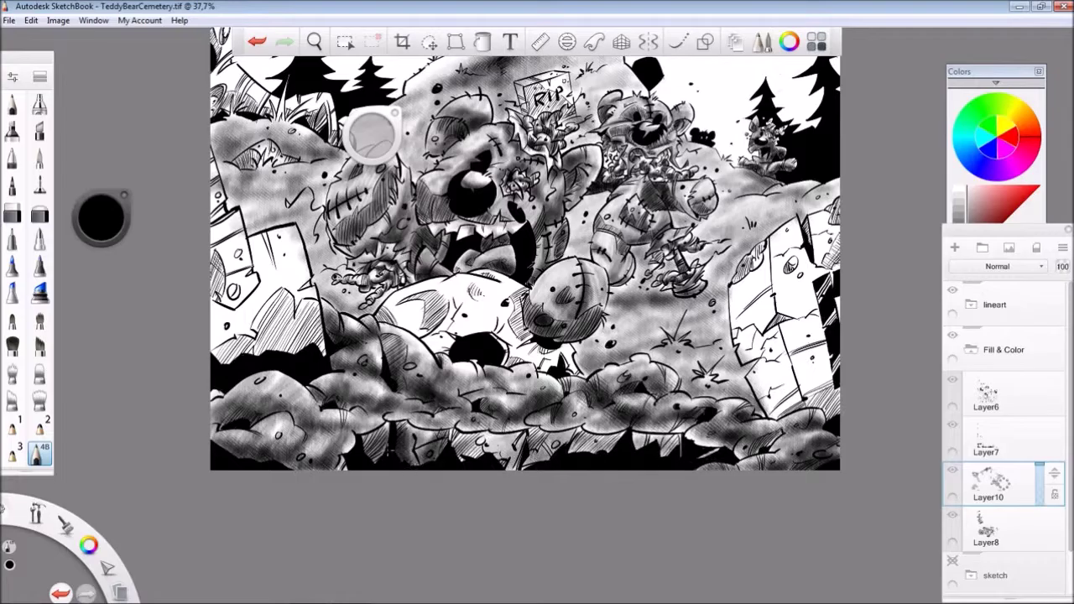
drag(470, 448, 507, 453)
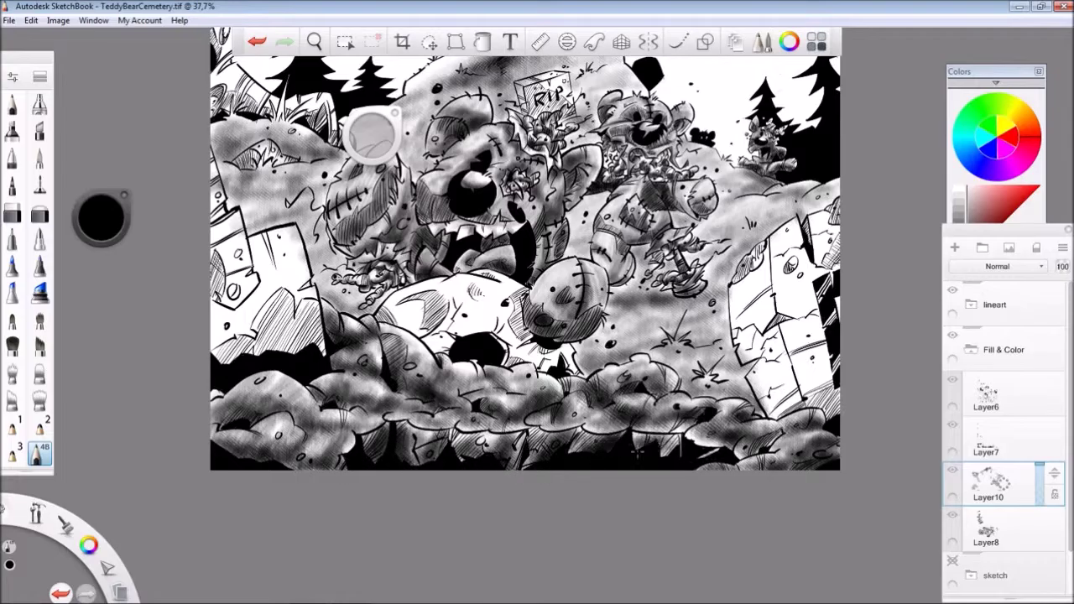
key(ctrl+alt+b)
key(ctrl+alt+b)
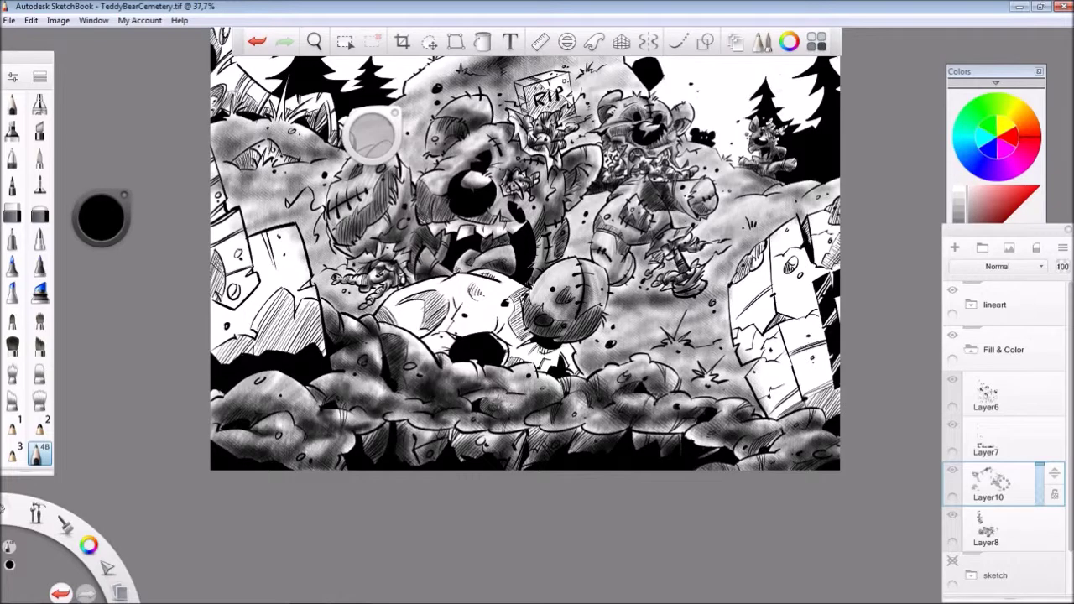
key(ctrl+z)
mouse_move(583, 420)
mouse_down()
mouse_move(600, 408)
mouse_move(595, 398)
mouse_up()
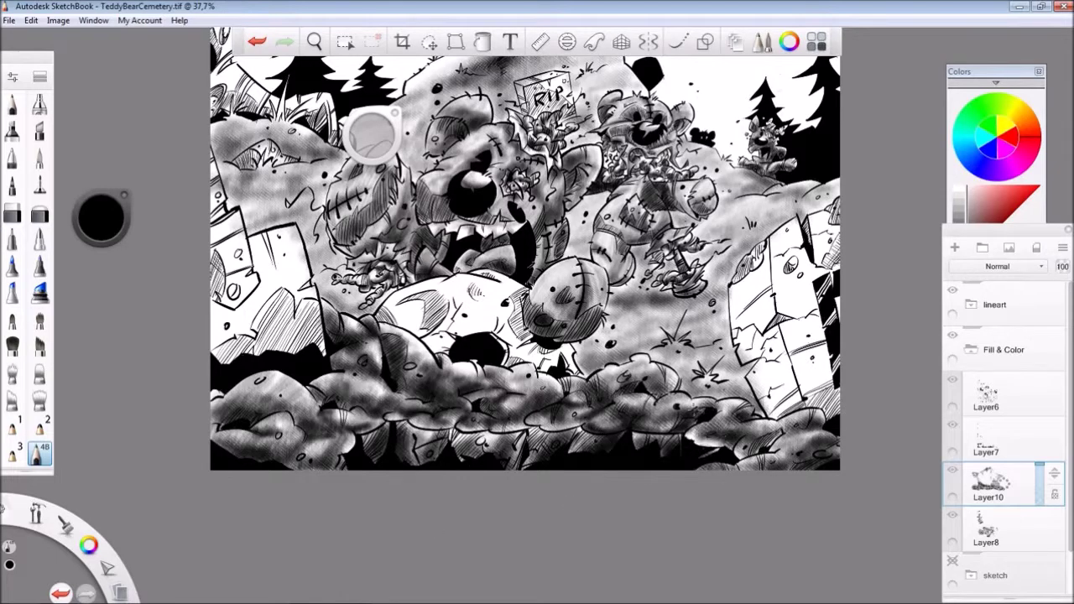
key(ctrl+z)
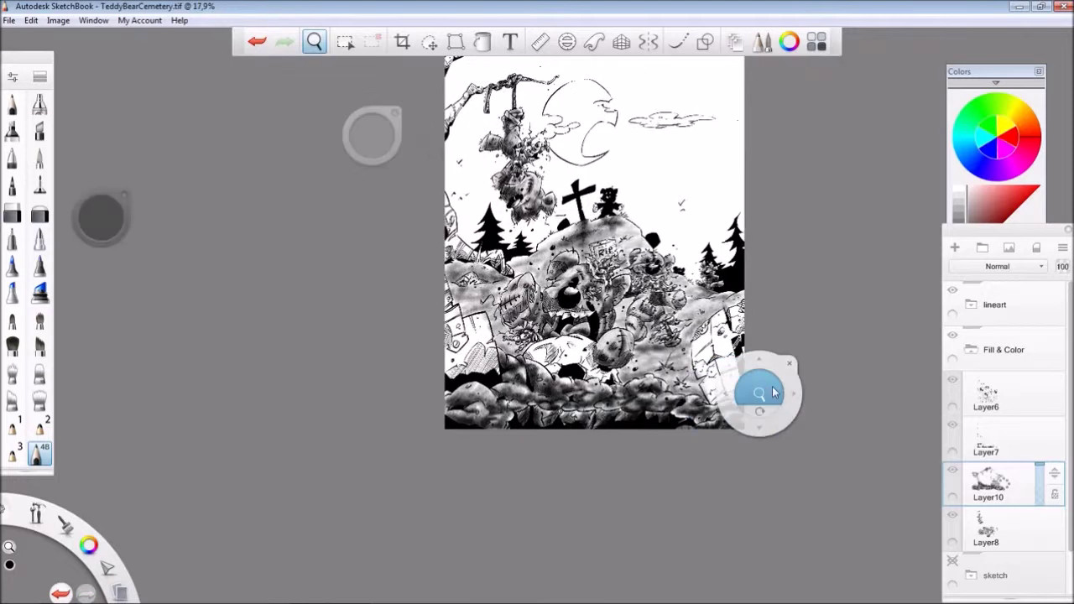
- Save the drawing and add a new layer directly above Layer10
drag(761, 388, 630, 394)
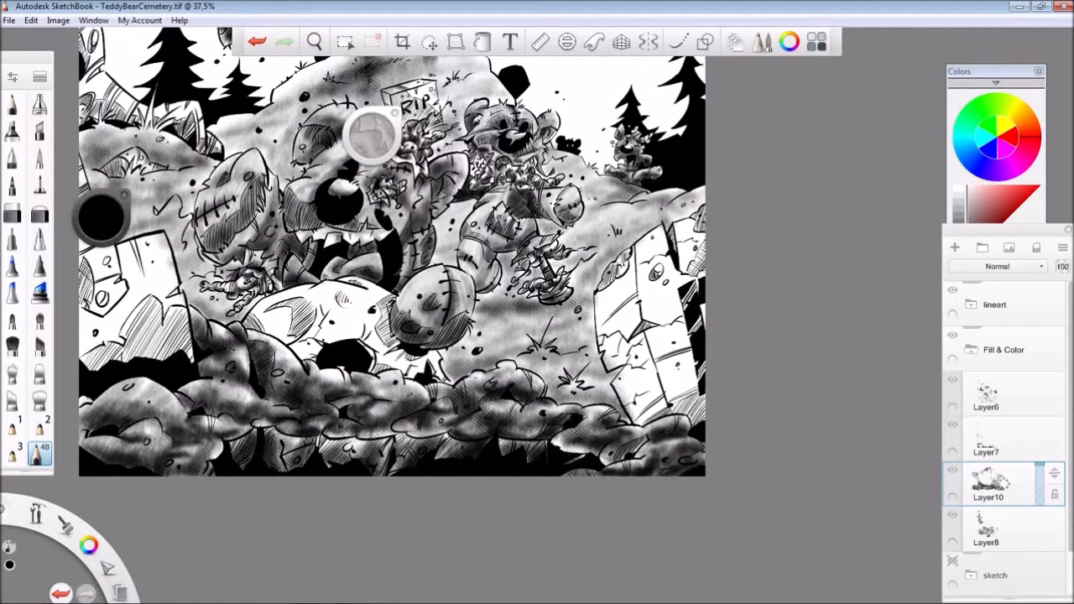
scroll(696, 359, down, 5)
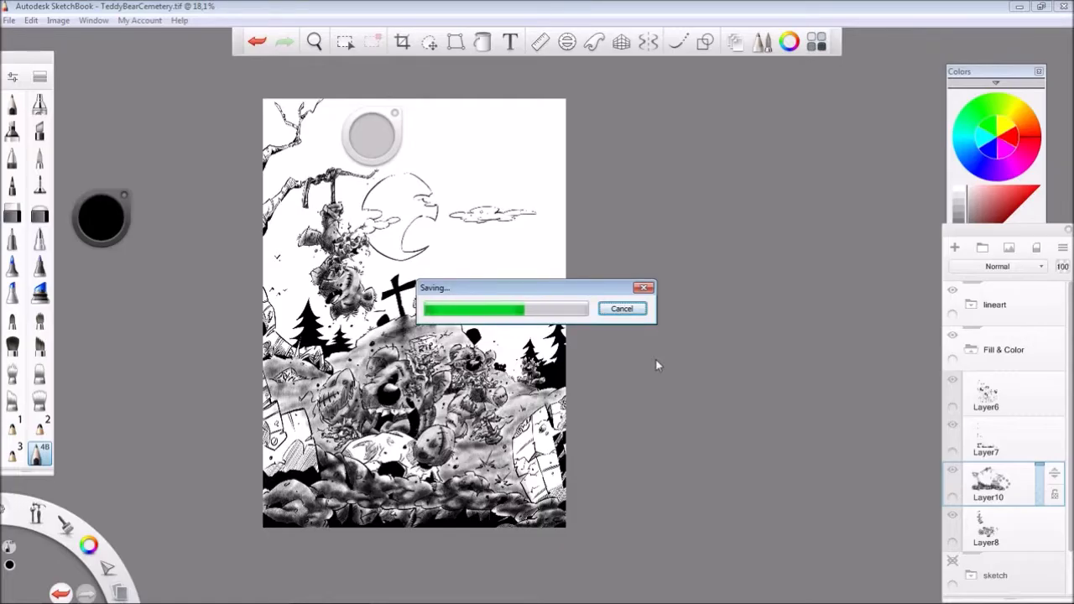
scroll(685, 264, up, 3)
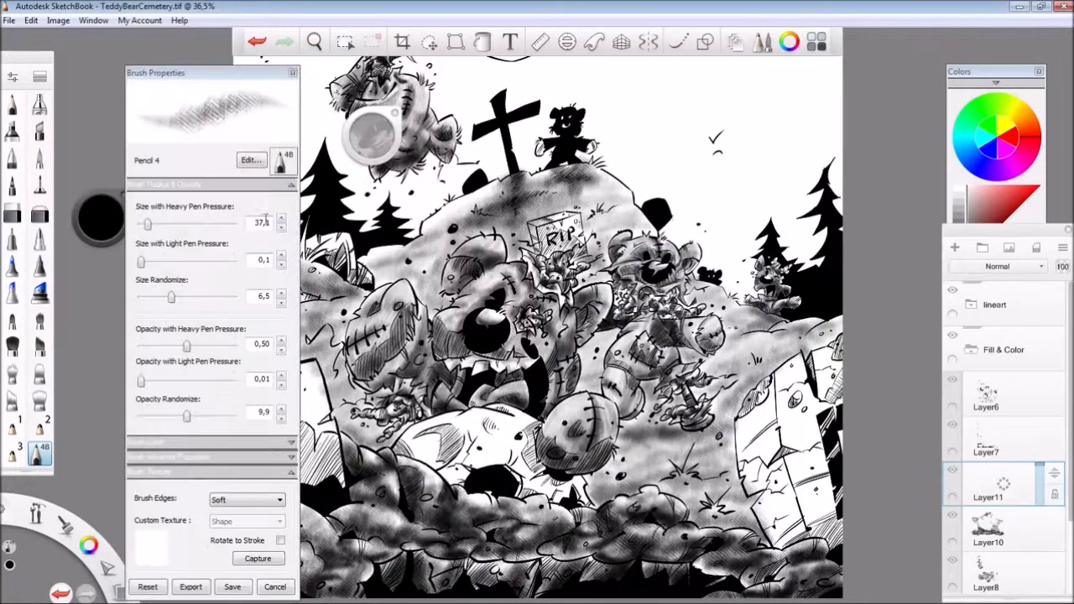
click(954, 246)
click(39, 453)
- Try shading the left gravestones on Layer11 with the pencil and lightening them with the eraser
scroll(527, 360, down, 3)
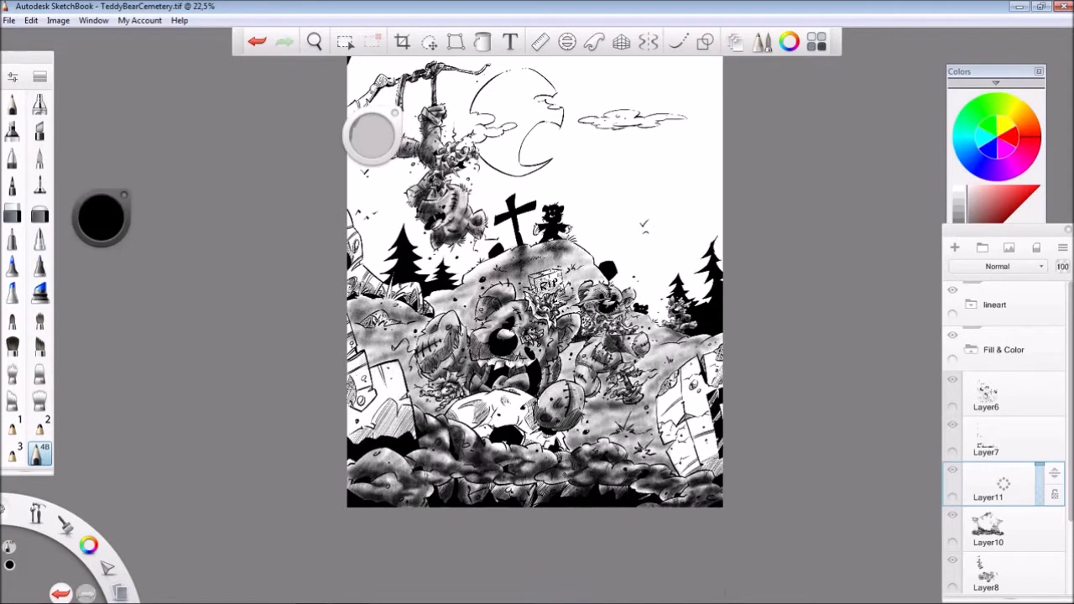
mouse_move(395, 377)
mouse_down()
mouse_move(361, 420)
mouse_move(377, 445)
mouse_move(369, 385)
mouse_move(386, 428)
mouse_up()
key(e)
drag(611, 335, 545, 352)
key(e)
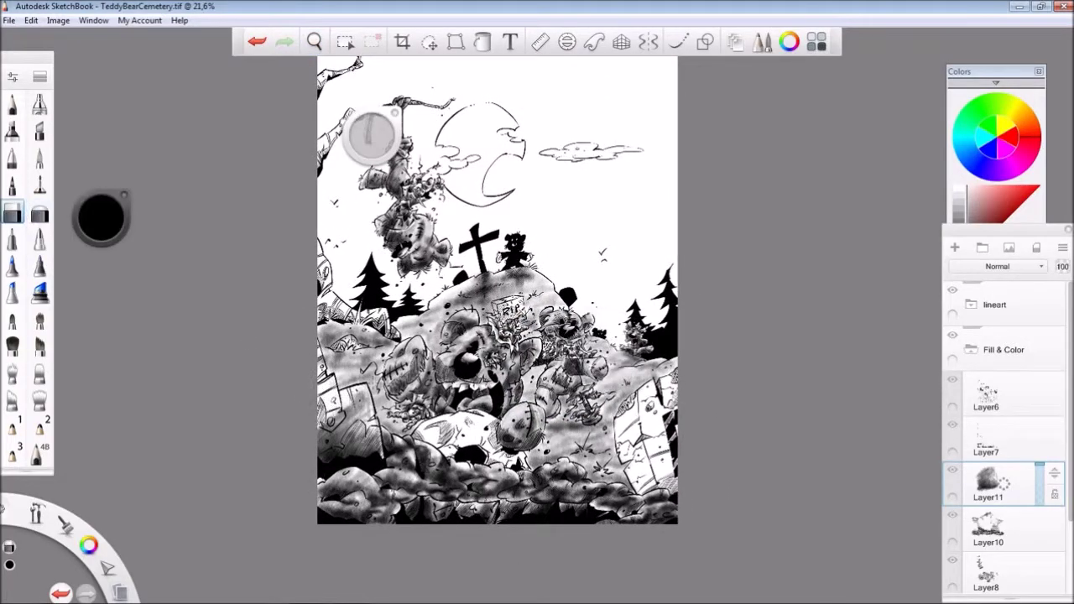
key(ctrl+b)
click(285, 184)
click(285, 214)
click(281, 257)
key(ctrl+b)
scroll(269, 470, up, 5)
drag(395, 360, 436, 428)
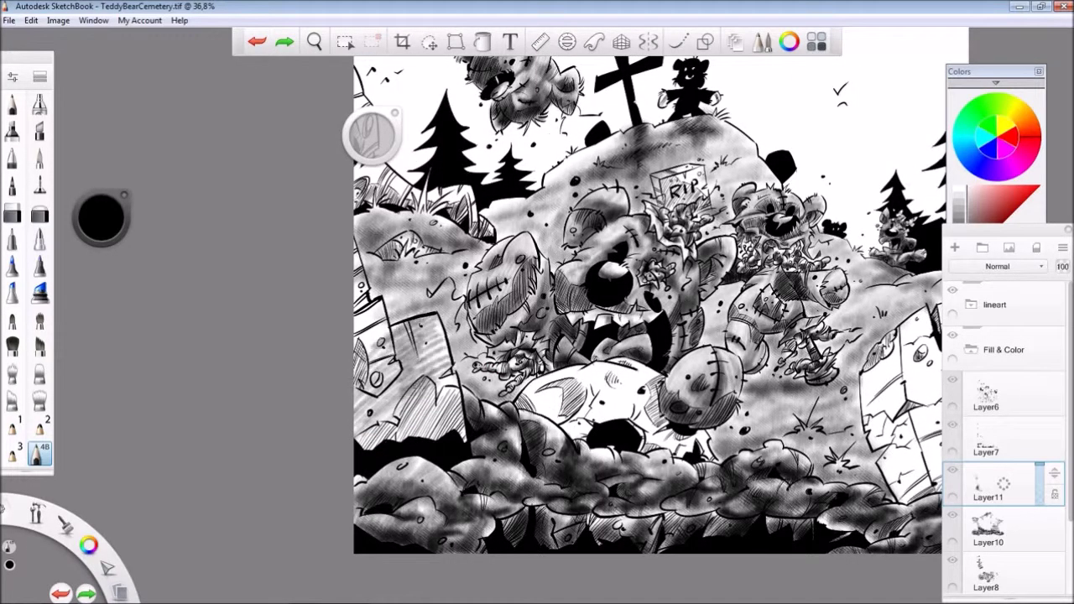
scroll(419, 377, down, 3)
- Set Pencil 4's heavy-pressure size to 60.0 and its size randomize to 10.4
double_click(39, 454)
drag(149, 365, 141, 365)
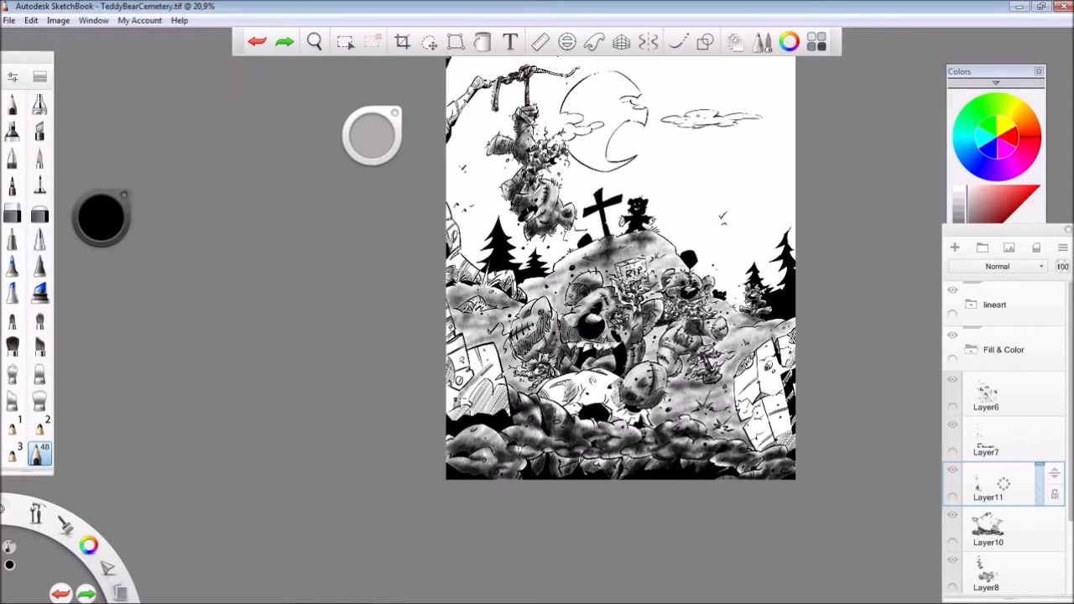
scroll(522, 377, up, 3)
drag(144, 409, 183, 407)
click(292, 185)
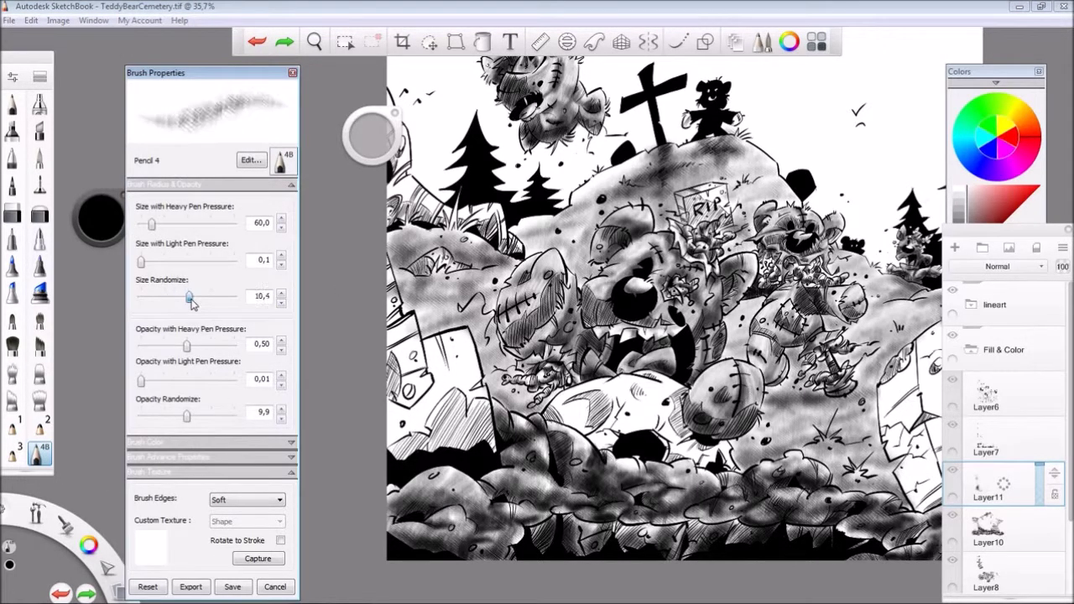
- Shade the broken gravestones at the drawing's left edge on Layer11, darkest toward their base
mouse_move(394, 363)
mouse_down()
mouse_move(483, 449)
mouse_move(407, 465)
mouse_move(453, 336)
mouse_move(393, 376)
mouse_move(398, 445)
mouse_move(449, 394)
mouse_move(469, 445)
mouse_move(396, 403)
mouse_move(394, 329)
mouse_move(419, 402)
mouse_move(436, 335)
mouse_move(470, 394)
mouse_up()
key(ctrl+z)
mouse_move(423, 334)
mouse_down()
mouse_move(475, 397)
mouse_move(388, 460)
mouse_up()
drag(390, 270, 401, 323)
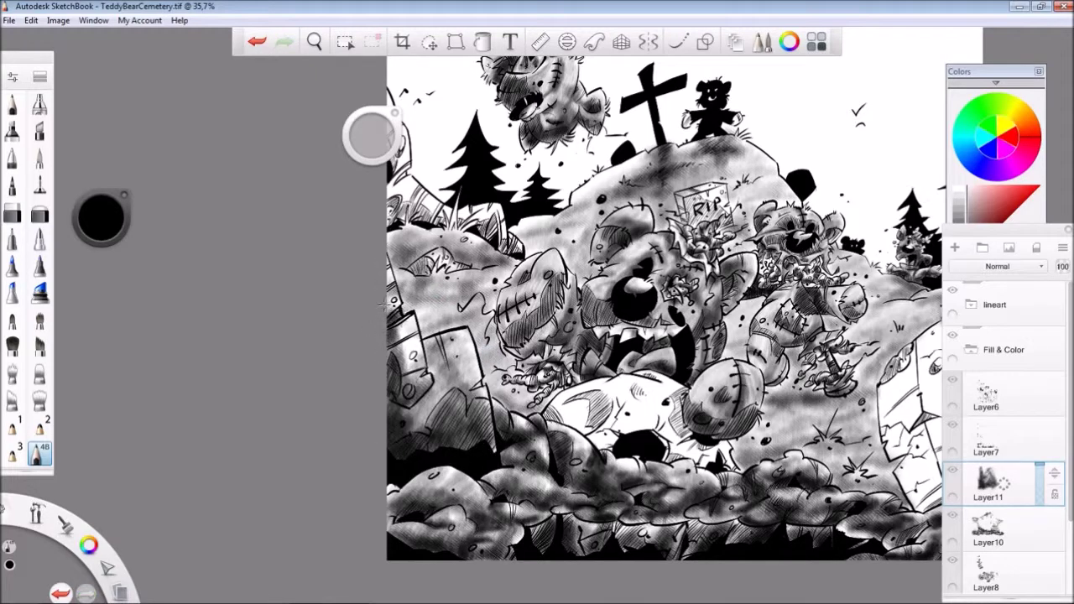
- Refine the shading on the left gravestones and erase small highlights along their edges
scroll(663, 302, down, 3)
scroll(663, 302, up, 2)
drag(453, 369, 419, 427)
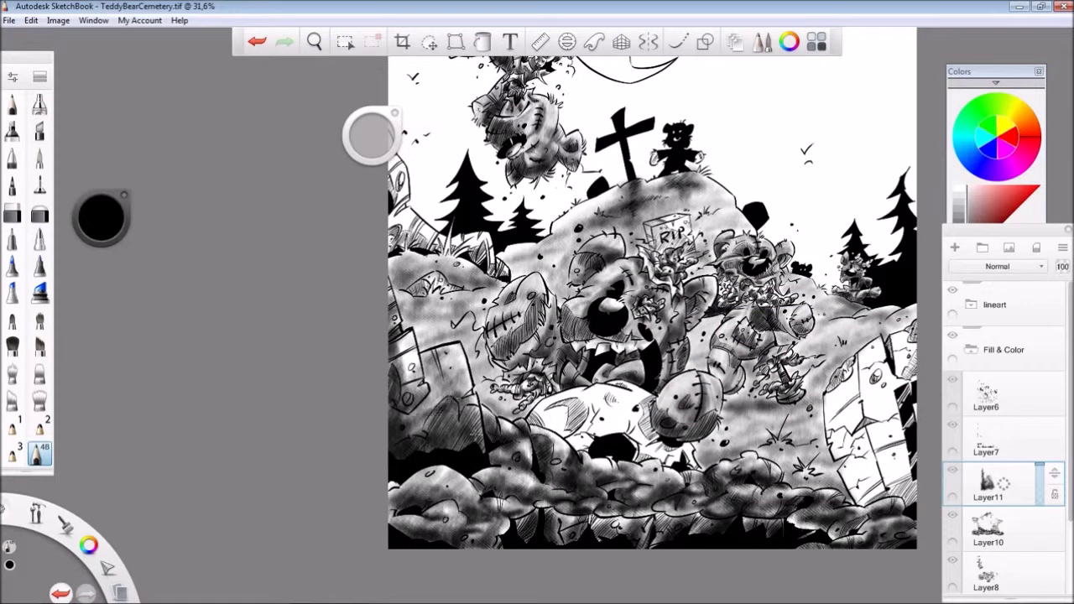
key(e)
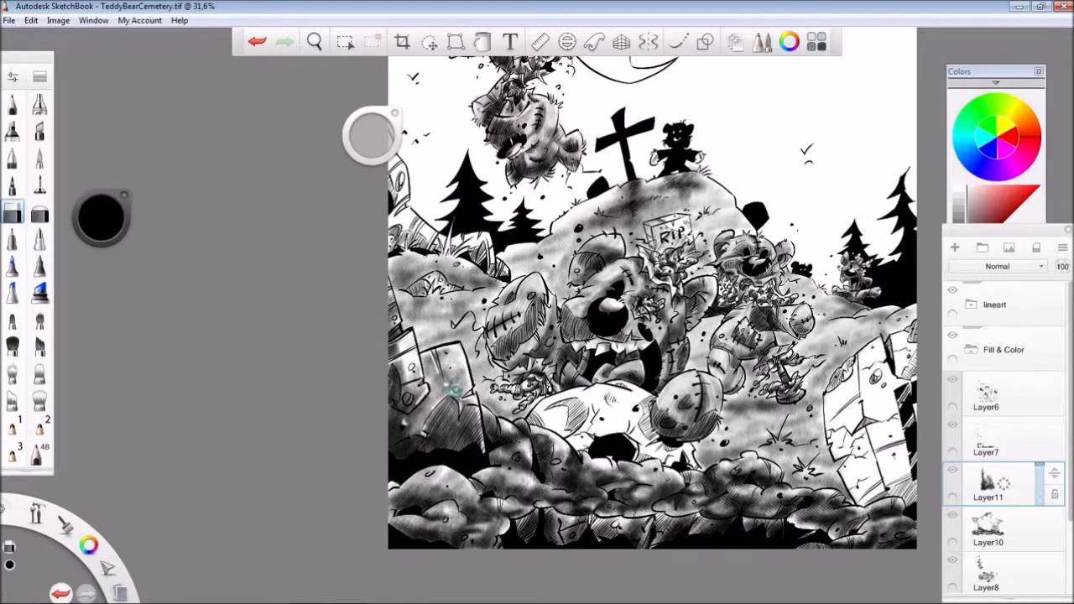
drag(522, 379, 520, 391)
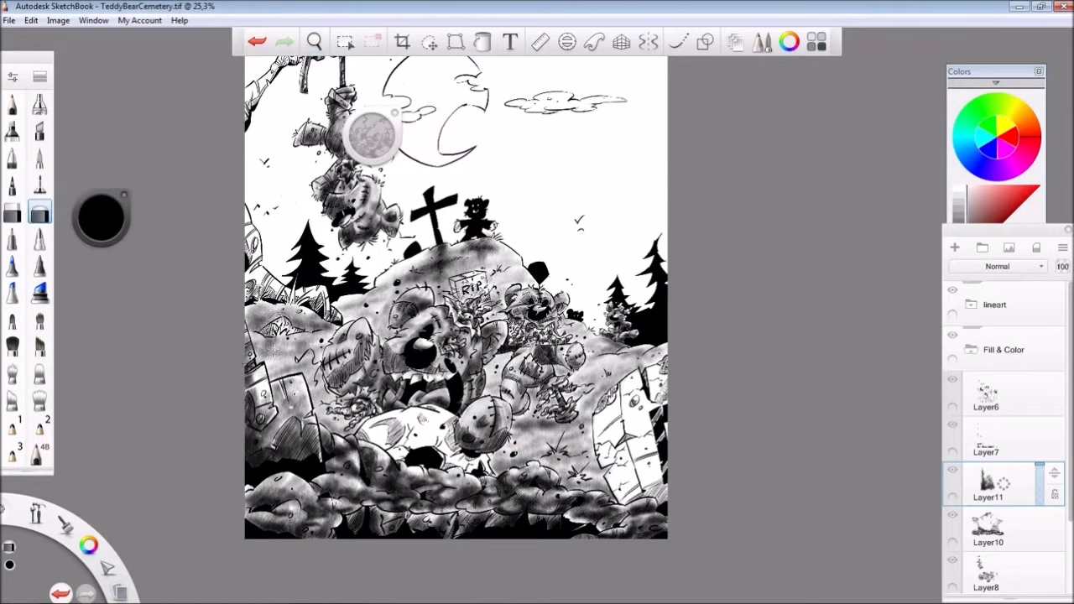
- Shade the white mound with the dark hole below the front bear's mouth and save the drawing
drag(610, 363, 565, 287)
drag(554, 432, 565, 413)
drag(391, 347, 396, 337)
mouse_move(483, 402)
mouse_down()
mouse_move(390, 377)
mouse_move(558, 432)
mouse_move(407, 352)
mouse_move(444, 395)
mouse_up()
mouse_move(401, 360)
mouse_down()
mouse_move(504, 423)
mouse_move(557, 429)
mouse_up()
mouse_move(514, 369)
mouse_down()
mouse_move(554, 419)
mouse_move(461, 395)
mouse_move(535, 441)
mouse_up()
mouse_move(438, 374)
mouse_down()
mouse_move(386, 395)
mouse_move(410, 381)
mouse_up()
drag(463, 371, 498, 357)
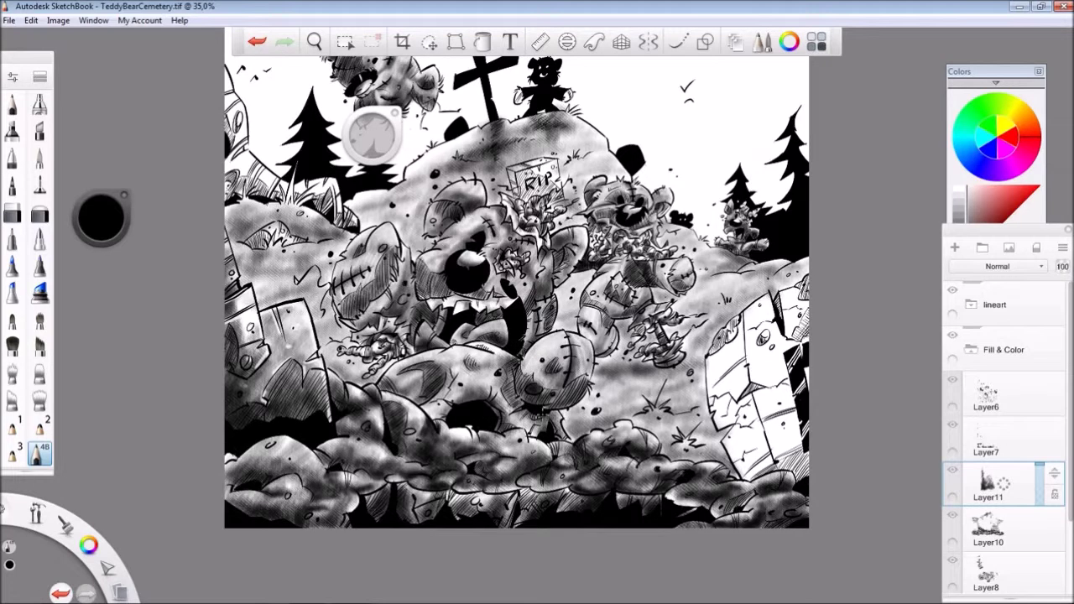
scroll(516, 277, down, 3)
key(ctrl+s)
- Cover the cracked gravestones at the drawing's right edge with grey pencil shading on Layer11
scroll(335, 286, up, 4)
drag(478, 470, 445, 281)
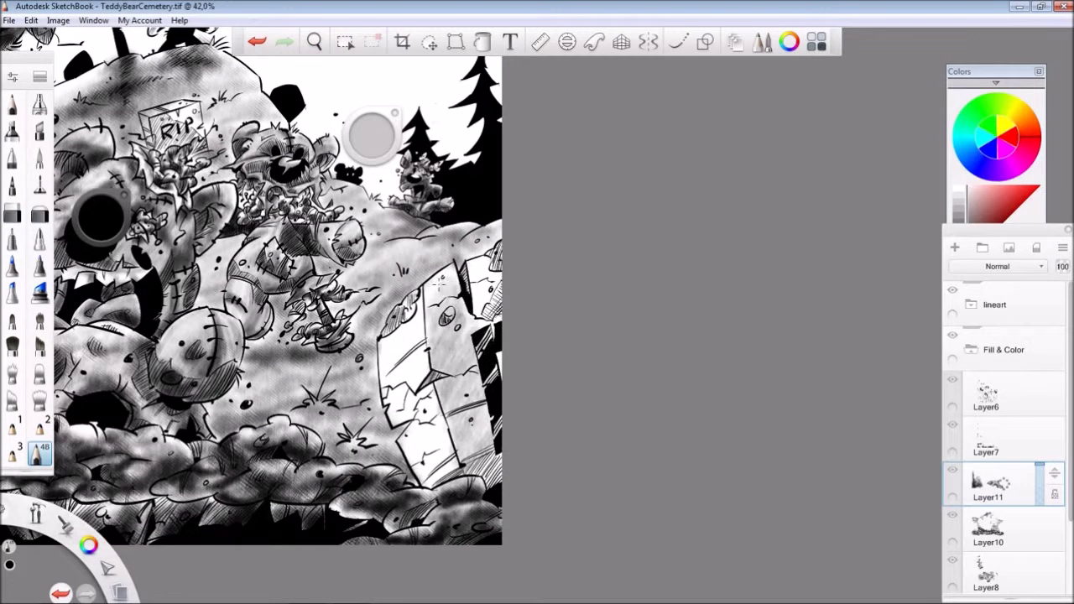
drag(482, 319, 441, 277)
drag(479, 453, 470, 394)
drag(487, 479, 437, 466)
drag(453, 487, 402, 411)
drag(420, 449, 395, 293)
drag(478, 428, 466, 374)
mouse_move(495, 411)
mouse_down()
mouse_move(445, 478)
mouse_move(420, 457)
mouse_up()
mouse_move(478, 361)
mouse_down()
mouse_move(437, 314)
mouse_move(415, 394)
mouse_up()
mouse_move(478, 403)
mouse_down()
mouse_move(387, 369)
mouse_move(391, 331)
mouse_up()
mouse_move(487, 264)
mouse_down()
mouse_move(451, 310)
mouse_move(501, 327)
mouse_up()
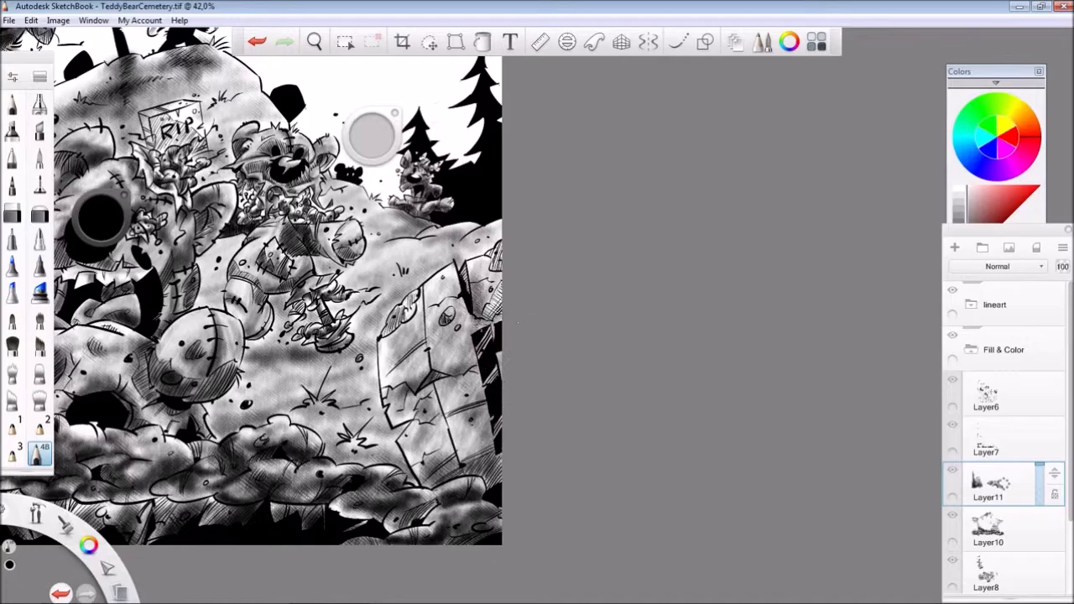
- Deepen the shadows along the cracks and edges of the right gravestones
mouse_move(499, 419)
mouse_down()
mouse_move(474, 478)
mouse_move(411, 445)
mouse_up()
mouse_move(499, 260)
mouse_down()
mouse_move(474, 335)
mouse_move(381, 386)
mouse_up()
drag(449, 413, 393, 440)
drag(485, 399, 435, 418)
drag(495, 364, 451, 387)
drag(466, 285, 426, 315)
scroll(559, 276, down, 3)
scroll(377, 68, up, 3)
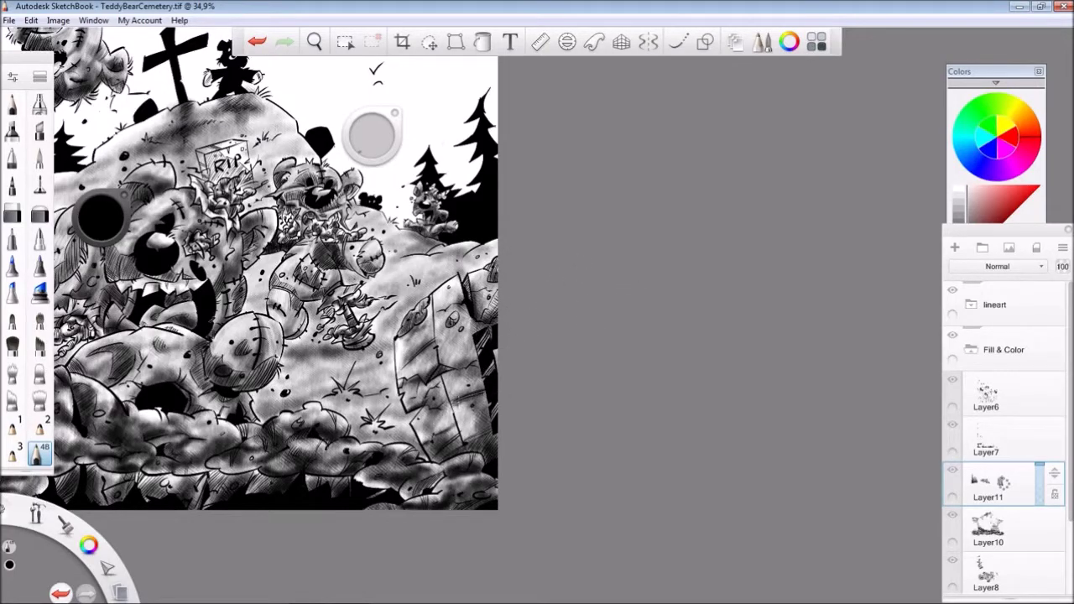
- Undo the last shading stroke and erase highlights on the edges of the right gravestones
key(ctrl+z)
mouse_move(394, 343)
mouse_down()
mouse_move(504, 319)
mouse_move(563, 277)
mouse_move(712, 241)
mouse_up()
drag(417, 353, 453, 331)
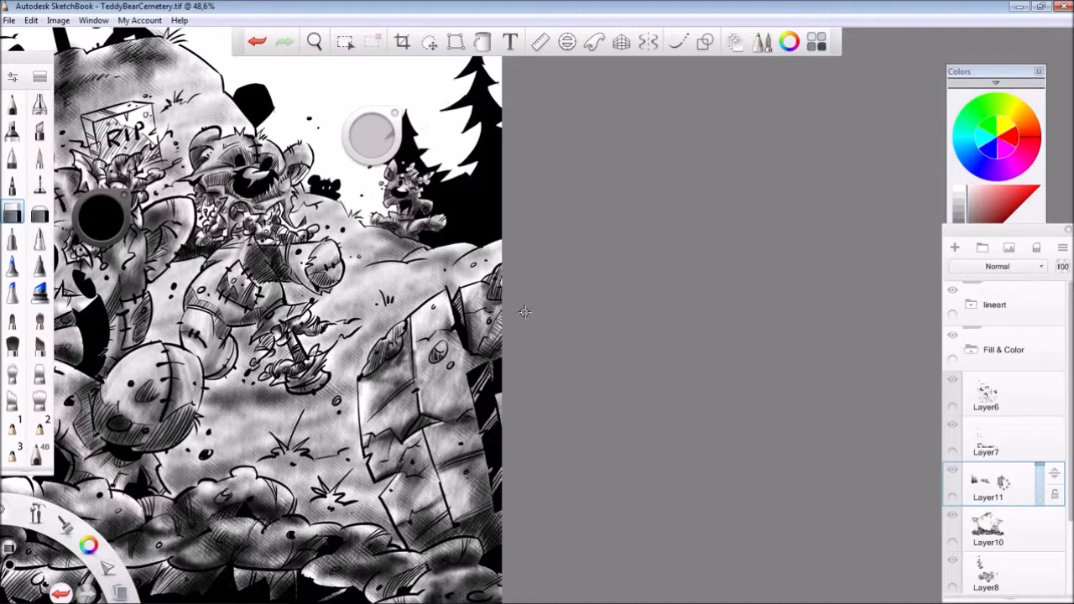
scroll(549, 372, down, 5)
scroll(281, 430, up, 6)
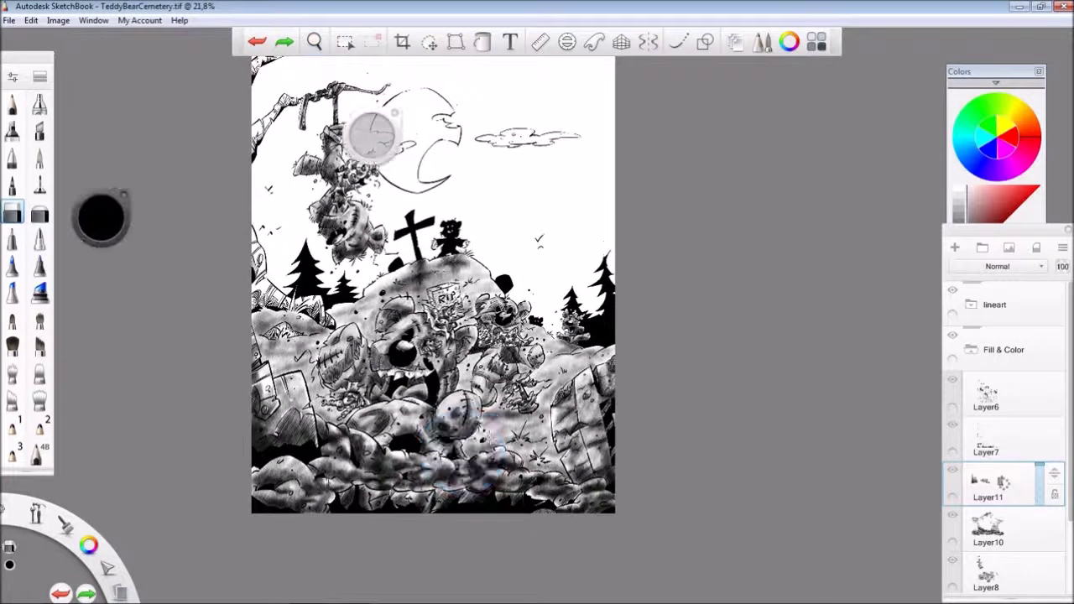
- Undo the last eraser stroke, retouch highlights in the foreground shading with the eraser, and save the drawing
key(ctrl+z)
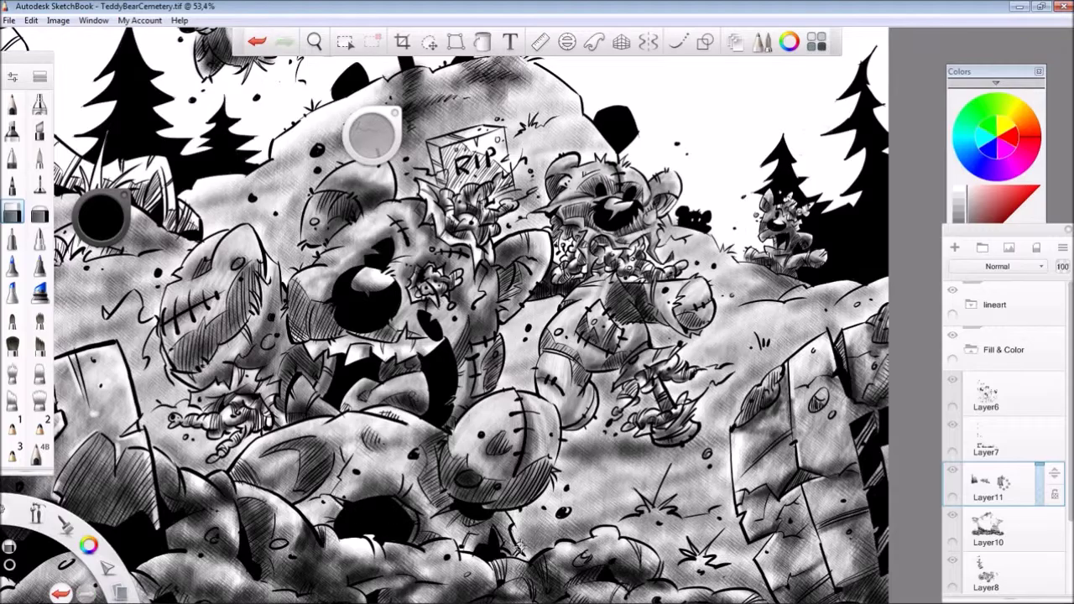
drag(415, 514, 401, 515)
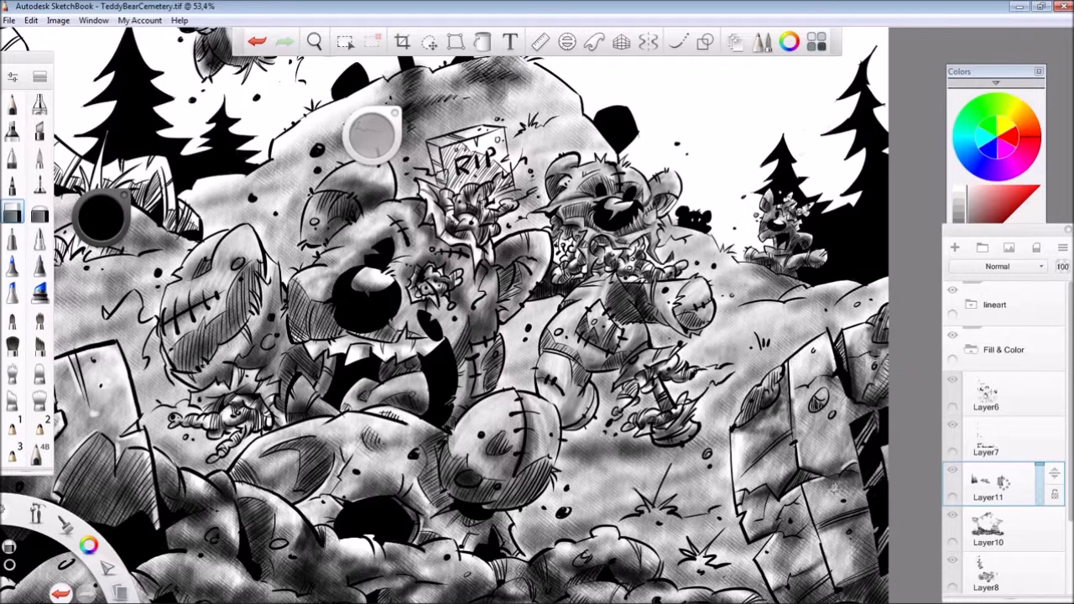
scroll(647, 347, down, 3)
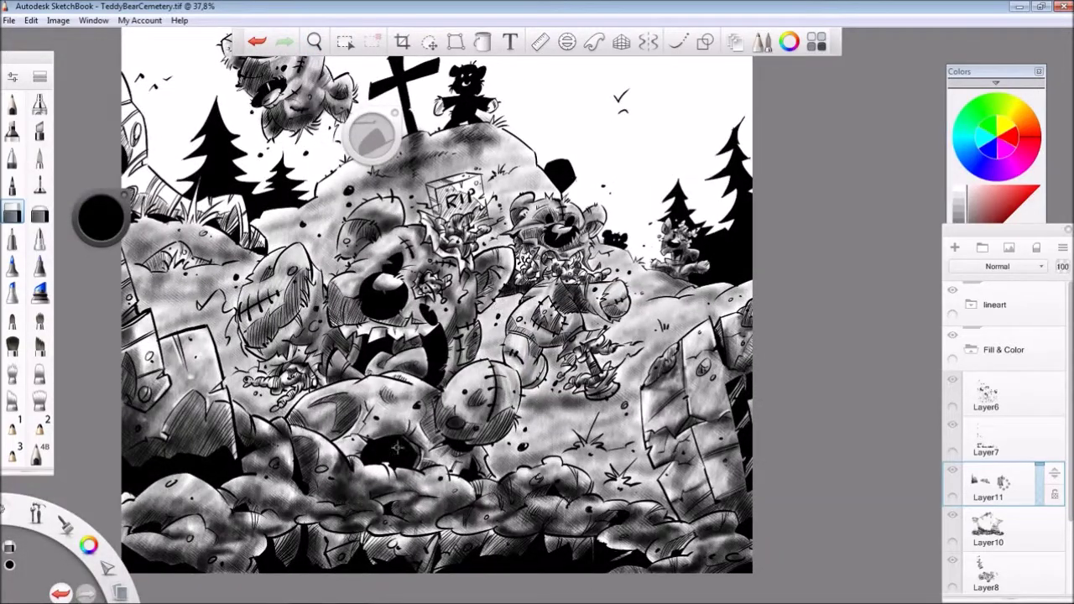
scroll(444, 400, down, 1)
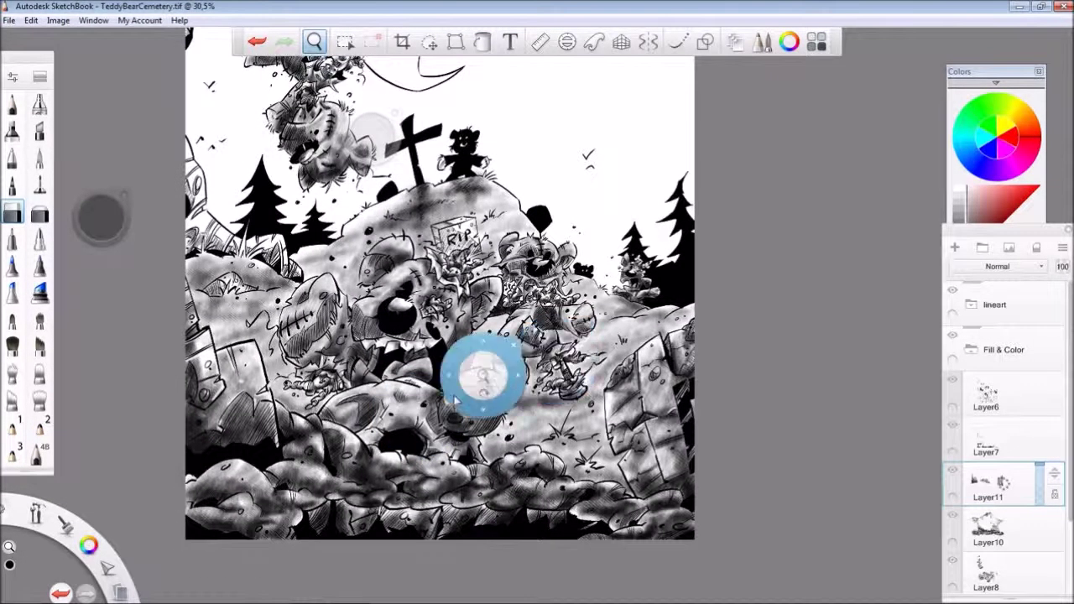
scroll(419, 412, up, 3)
scroll(483, 363, down, 4)
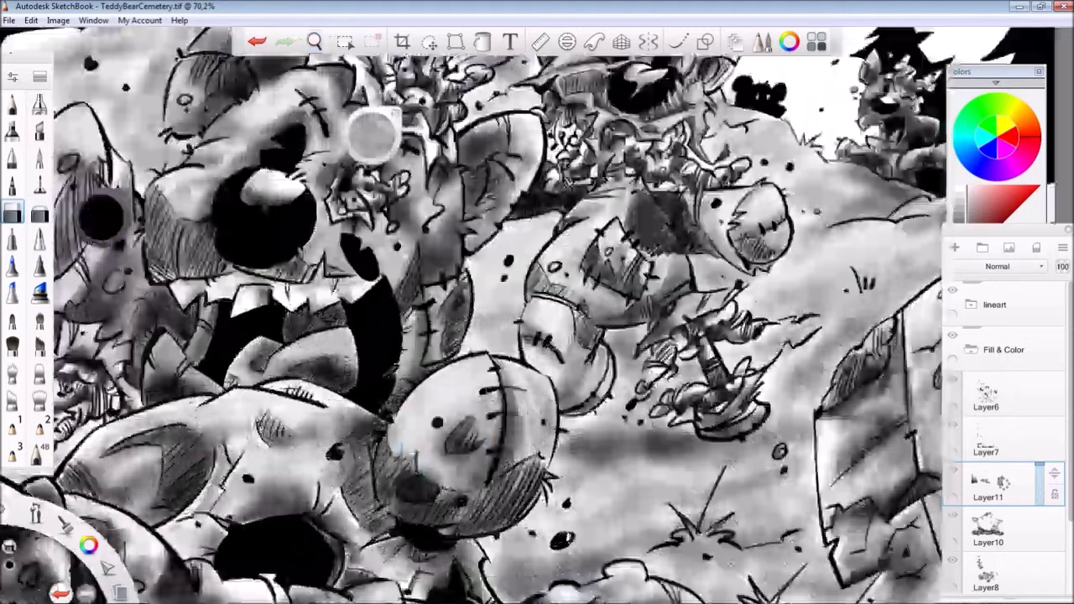
scroll(482, 362, up, 2)
scroll(482, 363, down, 5)
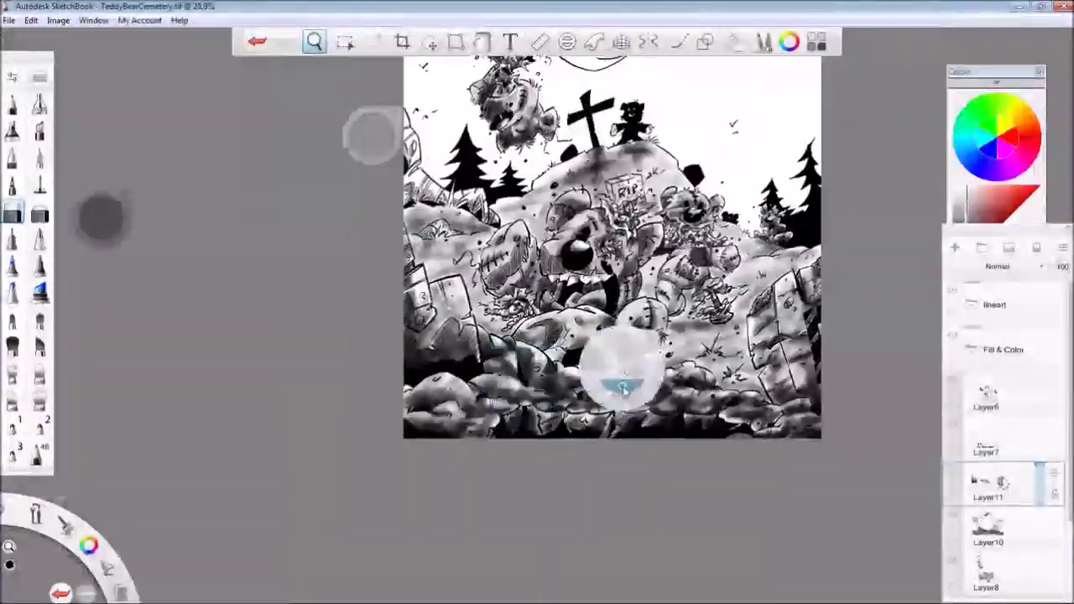
key(ctrl+s)
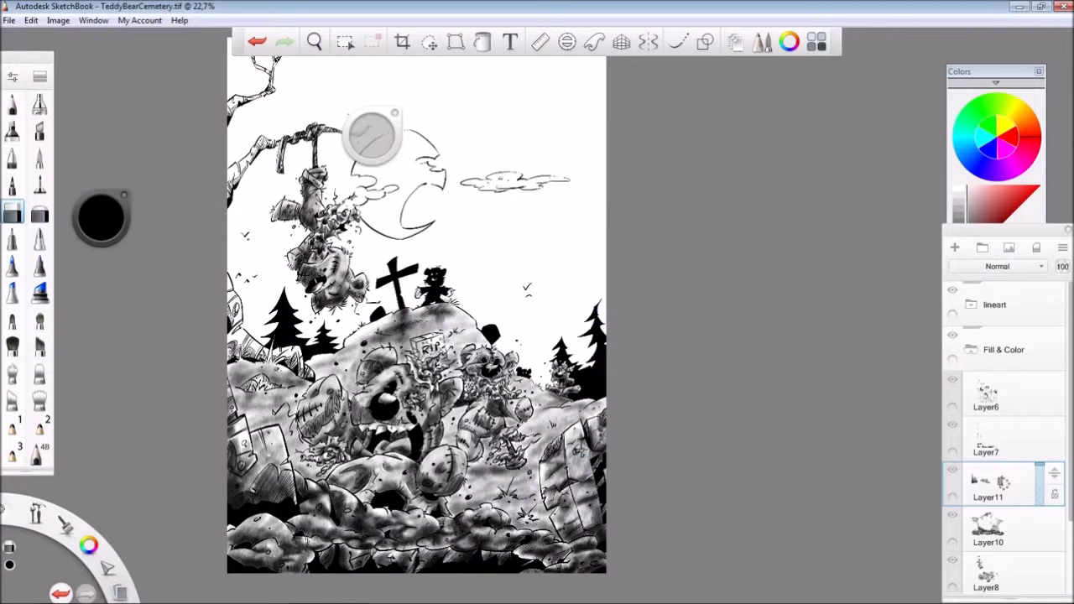
- Touch up the shading on the left gravestones, alternating the eraser and the 4B pencil and ending on the pencil
scroll(407, 317, up, 5)
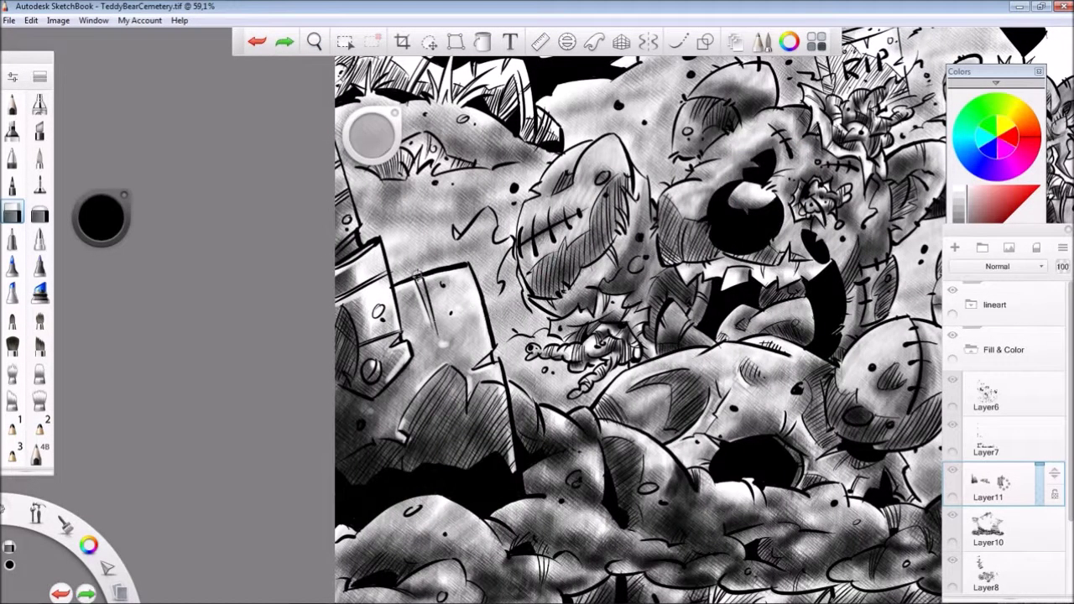
mouse_move(432, 325)
mouse_down()
mouse_move(395, 408)
mouse_move(634, 344)
mouse_move(927, 285)
mouse_up()
click(39, 454)
mouse_move(332, 327)
mouse_down()
mouse_move(270, 359)
mouse_move(332, 337)
mouse_move(279, 359)
mouse_up()
click(13, 215)
click(39, 454)
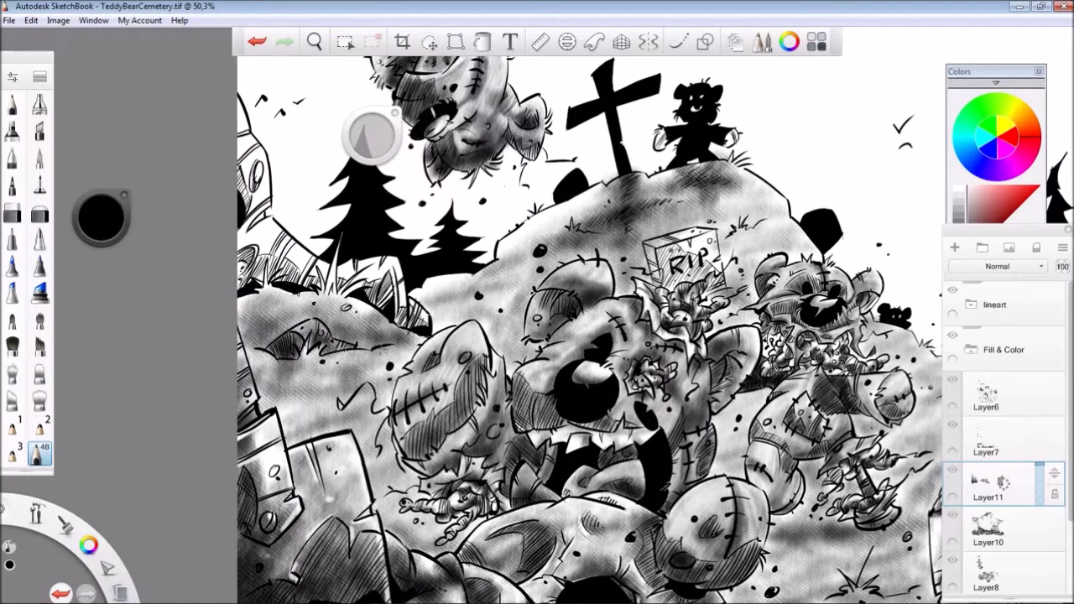
- Try a first pass of 4B pencil shading on the rocks behind the grass at the drawing's left edge
mouse_move(372, 134)
mouse_down()
mouse_move(627, 311)
mouse_move(377, 125)
mouse_move(333, 486)
mouse_move(611, 453)
mouse_up()
mouse_move(395, 289)
mouse_down()
mouse_move(445, 344)
mouse_move(411, 340)
mouse_move(512, 344)
mouse_move(495, 369)
mouse_move(557, 399)
mouse_move(503, 340)
mouse_up()
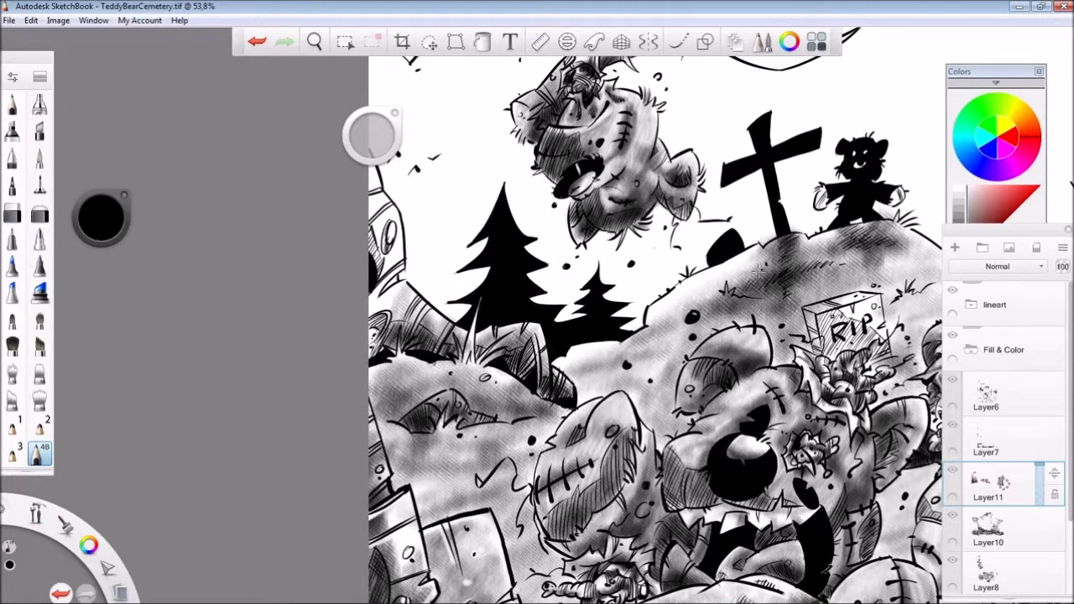
key(Home)
drag(599, 343, 638, 311)
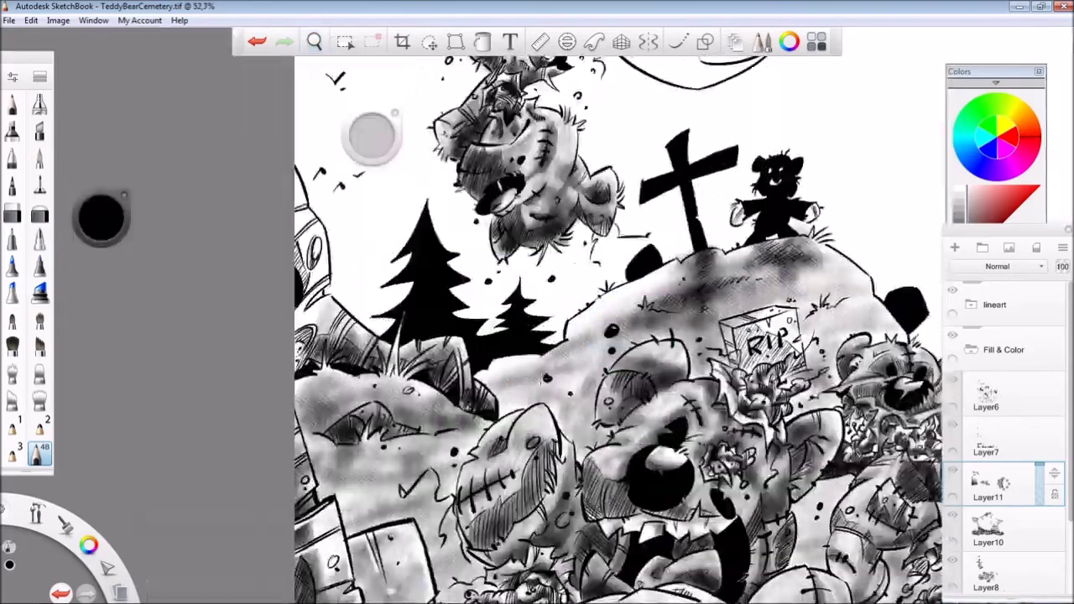
double_click(39, 453)
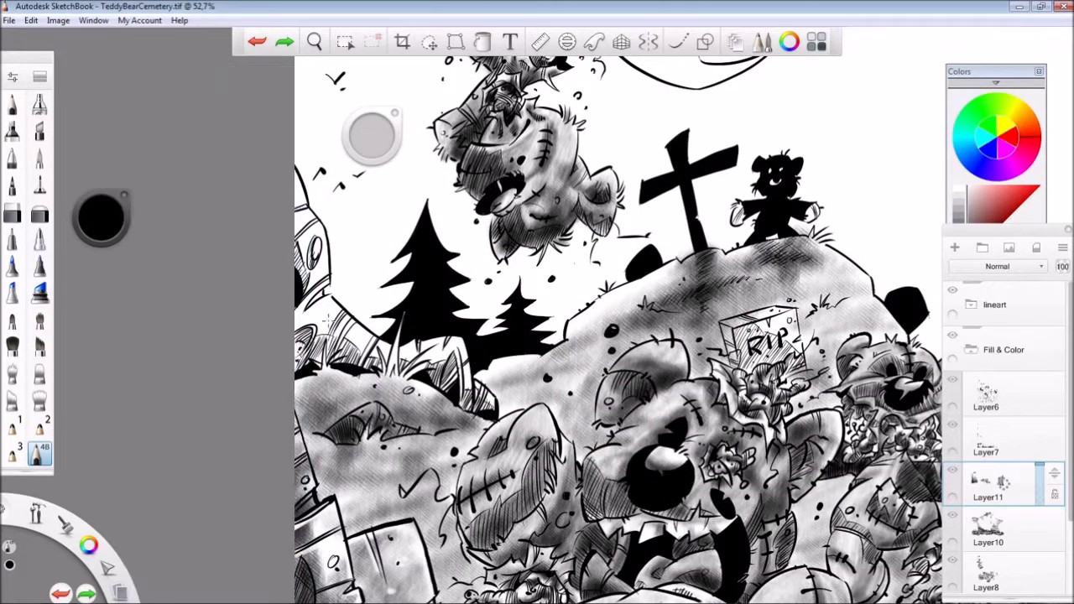
- Shade the rocks behind the left grass and the tree trunk above them with the 4B pencil on Layer11
click(335, 335)
mouse_move(369, 353)
mouse_down()
mouse_move(319, 323)
mouse_move(432, 356)
mouse_move(466, 402)
mouse_move(483, 398)
mouse_move(445, 348)
mouse_move(407, 363)
mouse_up()
mouse_move(466, 402)
mouse_down()
mouse_move(441, 346)
mouse_move(344, 357)
mouse_move(310, 328)
mouse_move(369, 369)
mouse_move(297, 336)
mouse_move(312, 165)
mouse_up()
drag(314, 239, 312, 323)
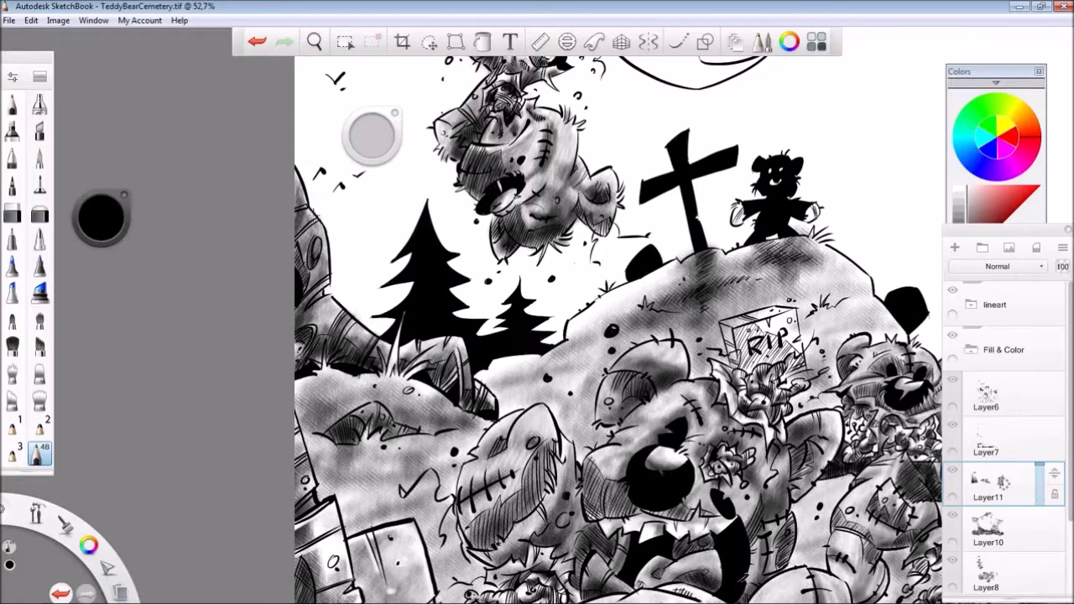
- Shade the bare tree branches, the knotted rope and the thin branch tip in the drawing's upper left with the 4B pencil
drag(369, 168, 310, 512)
drag(265, 268, 244, 344)
mouse_move(269, 289)
mouse_down()
mouse_move(328, 206)
mouse_move(356, 235)
mouse_up()
mouse_move(277, 260)
mouse_down()
mouse_move(251, 310)
mouse_move(302, 231)
mouse_move(359, 214)
mouse_up()
drag(244, 155, 273, 109)
drag(372, 137, 381, 262)
drag(247, 292, 355, 212)
drag(382, 172, 373, 230)
drag(272, 172, 310, 233)
mouse_move(300, 226)
mouse_down()
mouse_move(344, 276)
mouse_move(352, 173)
mouse_up()
mouse_move(348, 216)
mouse_down()
mouse_move(411, 158)
mouse_move(348, 220)
mouse_up()
drag(272, 172, 325, 239)
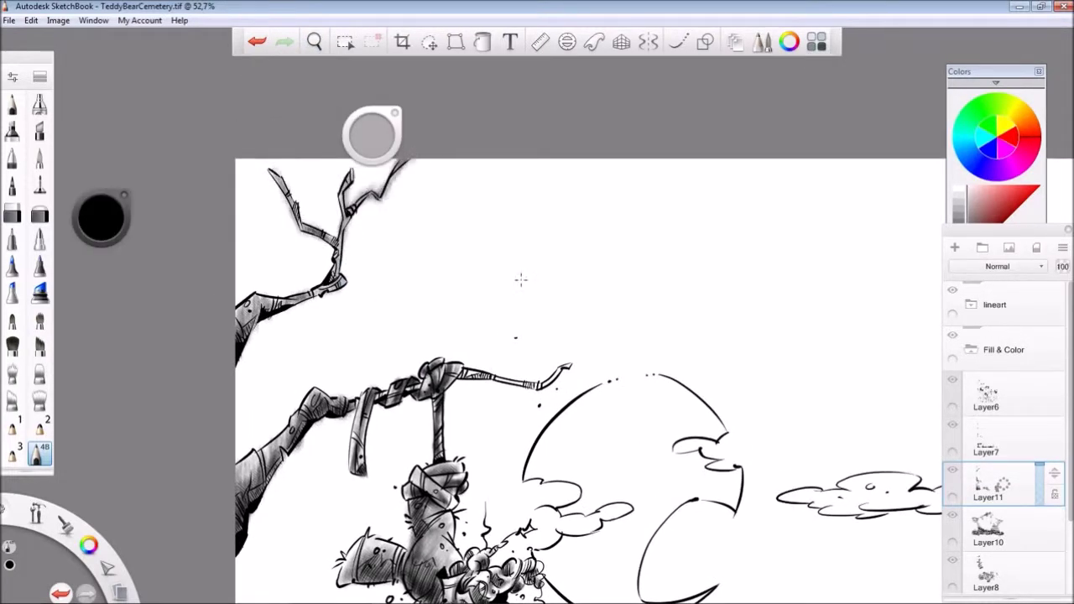
mouse_move(460, 374)
mouse_down()
mouse_move(551, 381)
mouse_move(574, 359)
mouse_up()
- Erase the pencil shading that spills outside the outlines of the upper branches and the rope
mouse_move(420, 377)
mouse_down()
mouse_move(478, 226)
mouse_move(500, 51)
mouse_move(443, 255)
mouse_move(457, 236)
mouse_up()
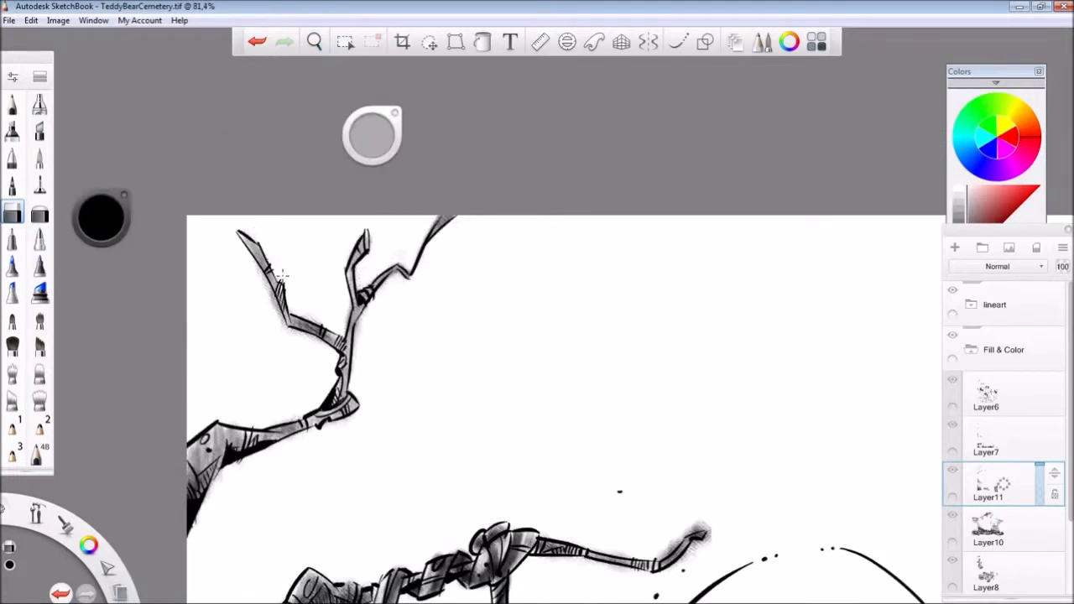
drag(289, 332, 401, 256)
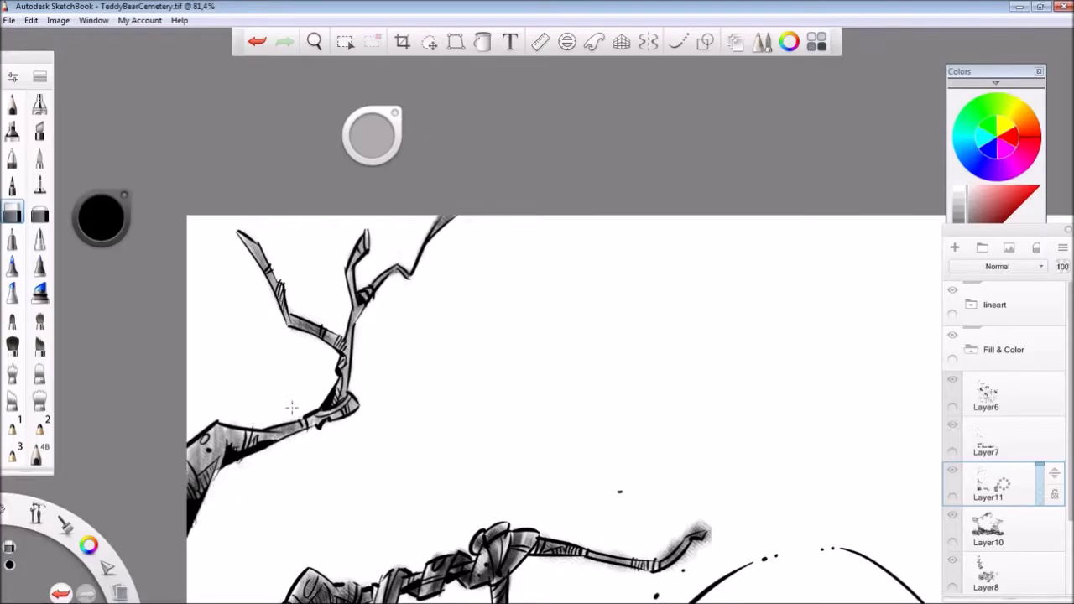
drag(312, 432, 268, 344)
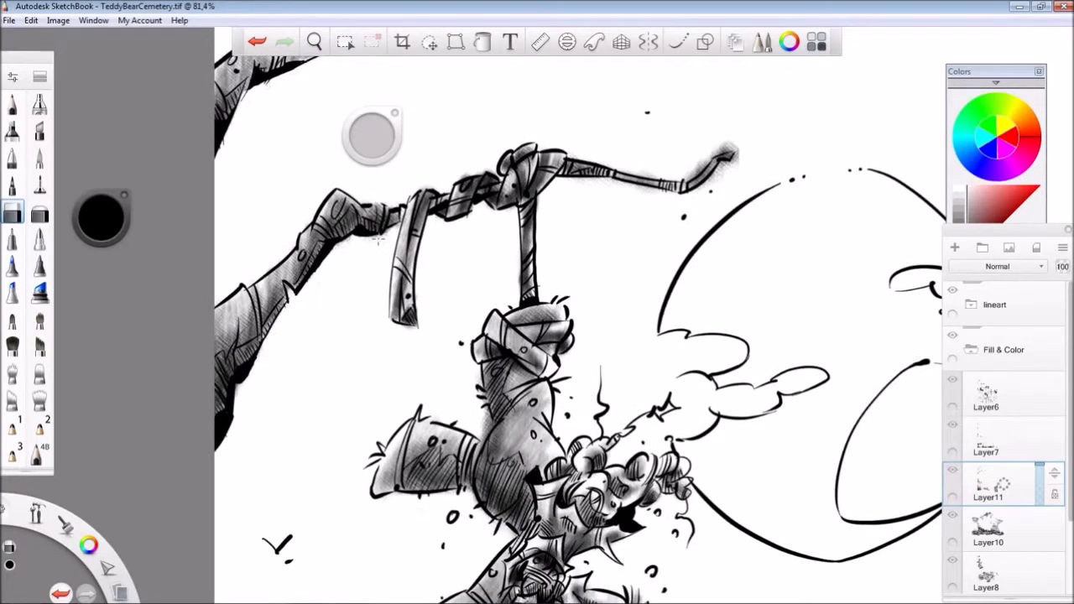
mouse_move(579, 183)
mouse_down()
mouse_move(732, 144)
mouse_move(650, 170)
mouse_up()
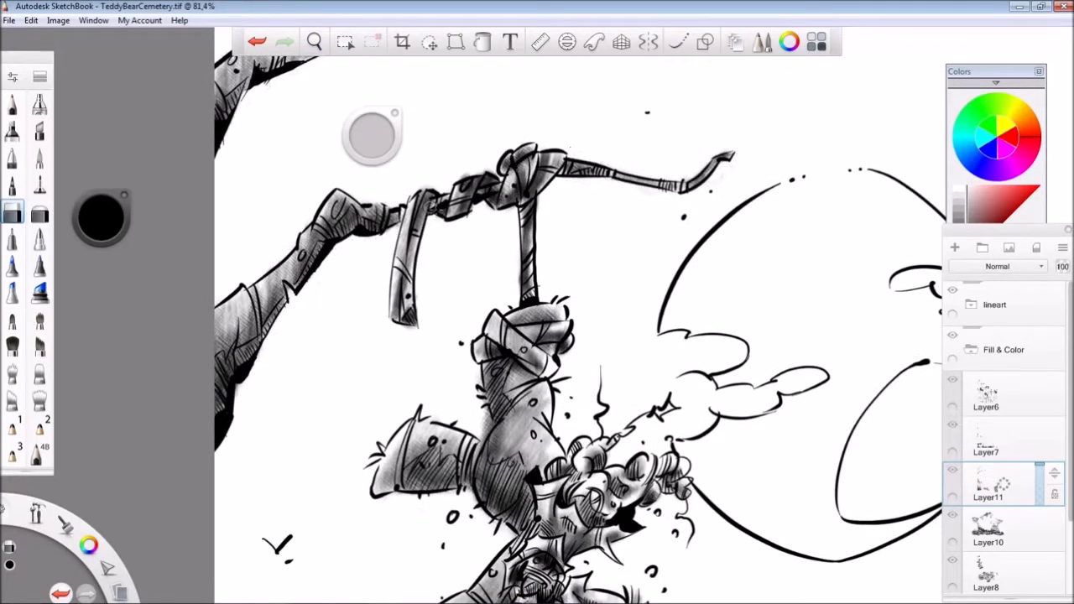
drag(396, 437, 244, 358)
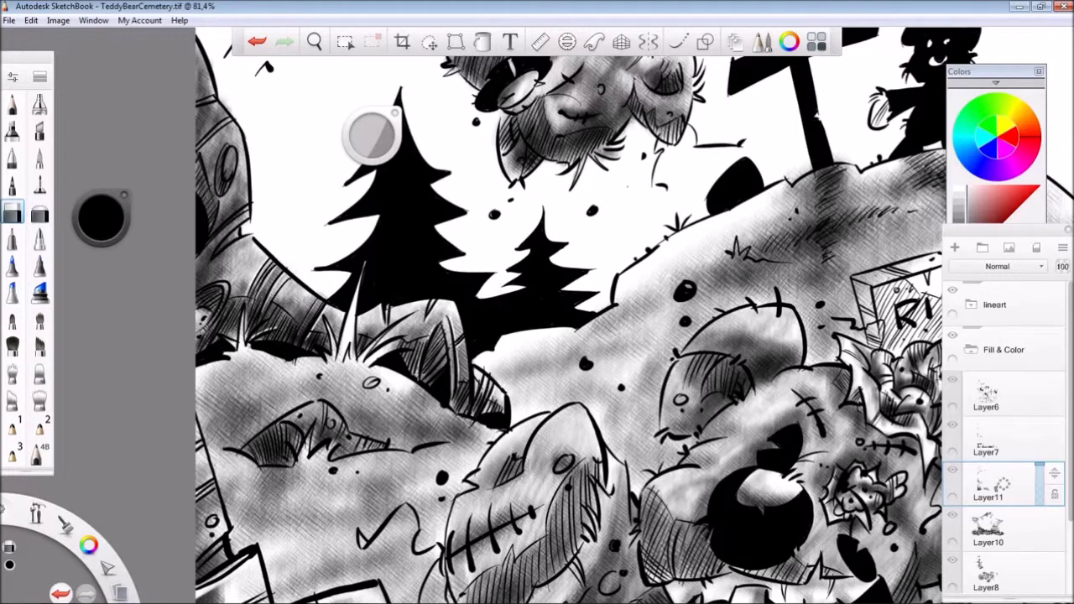
- Compare the last erasing by undoing and redoing it, and erase the spill along the left trunk's outer edge
key(ctrl+z)
key(ctrl+y)
scroll(299, 246, down, 3)
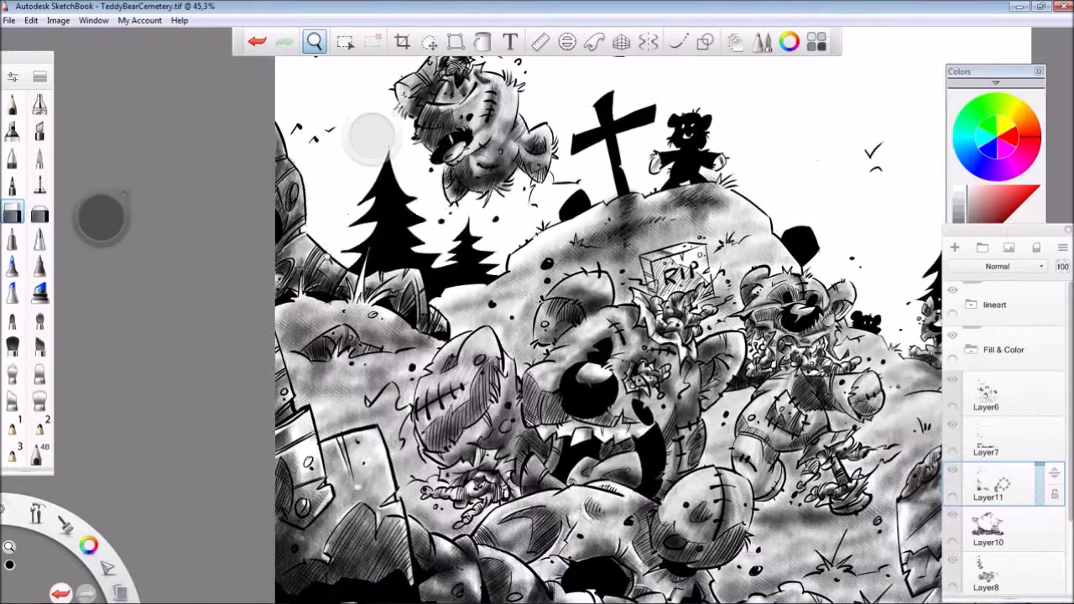
scroll(300, 246, up, 2)
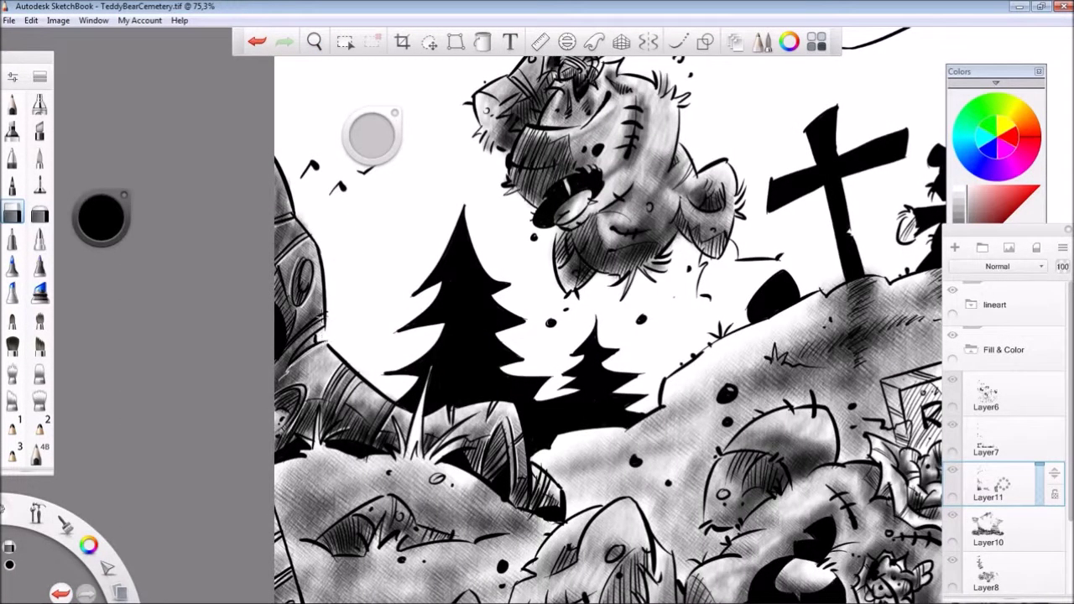
drag(343, 240, 390, 323)
scroll(167, 382, down, 3)
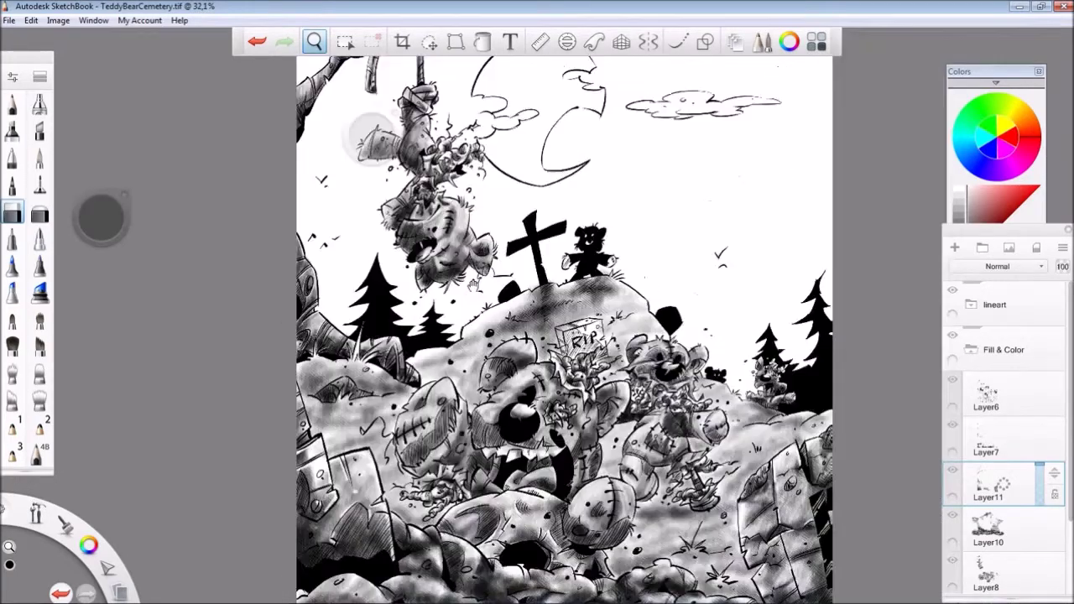
scroll(168, 381, up, 2)
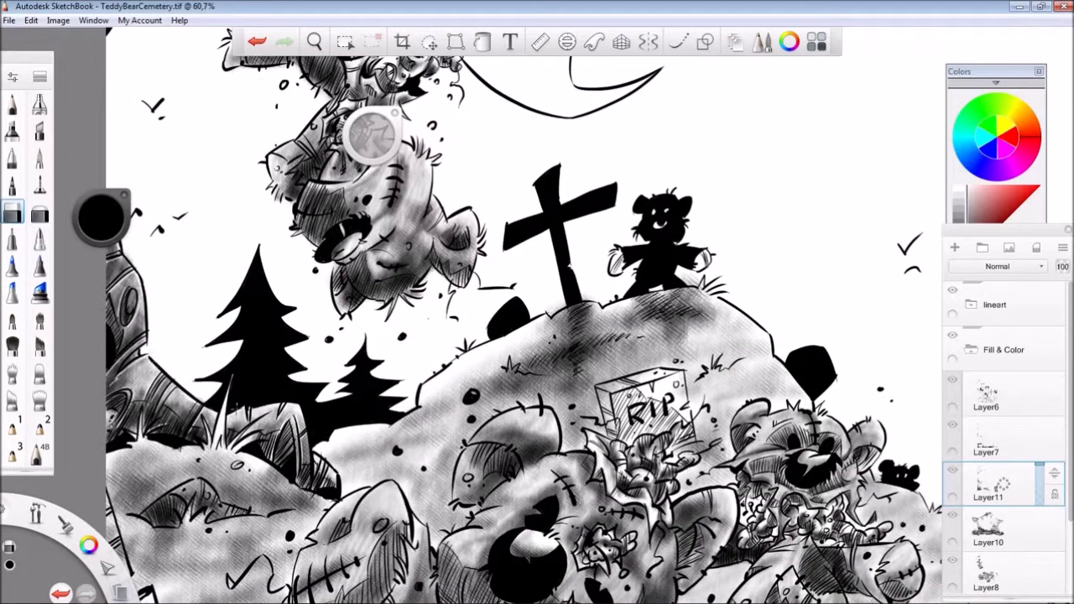
- Clean up the shading along the roped branch and the upper twigs with the eraser
drag(372, 134, 599, 277)
drag(372, 134, 354, 271)
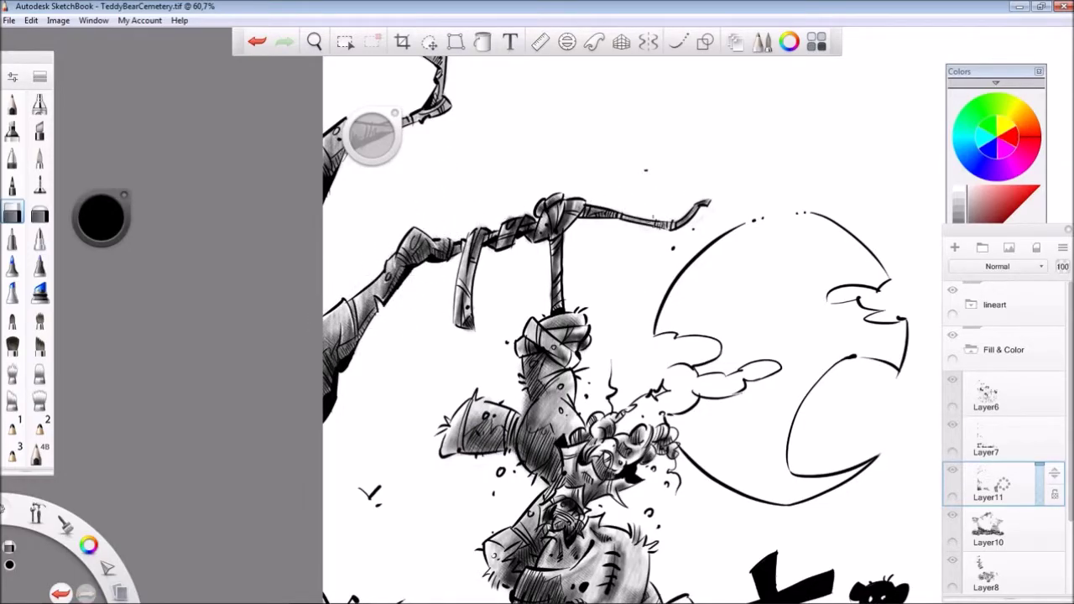
mouse_move(460, 231)
mouse_down()
mouse_move(479, 215)
mouse_move(520, 214)
mouse_up()
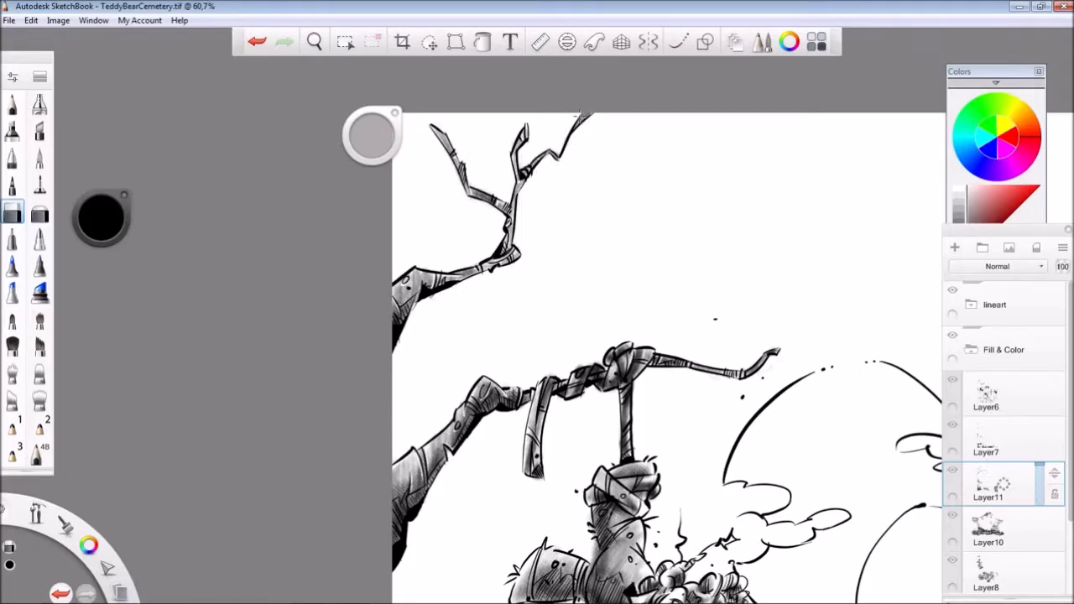
drag(572, 211, 543, 329)
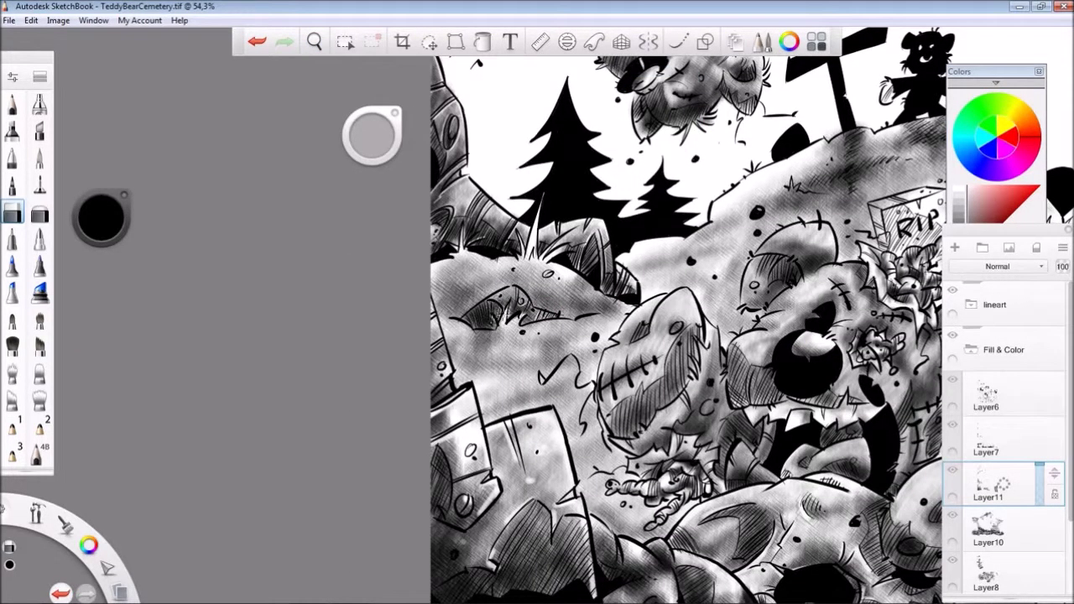
- Save the drawing and add a new empty layer directly below Layer8
scroll(614, 277, down, 1)
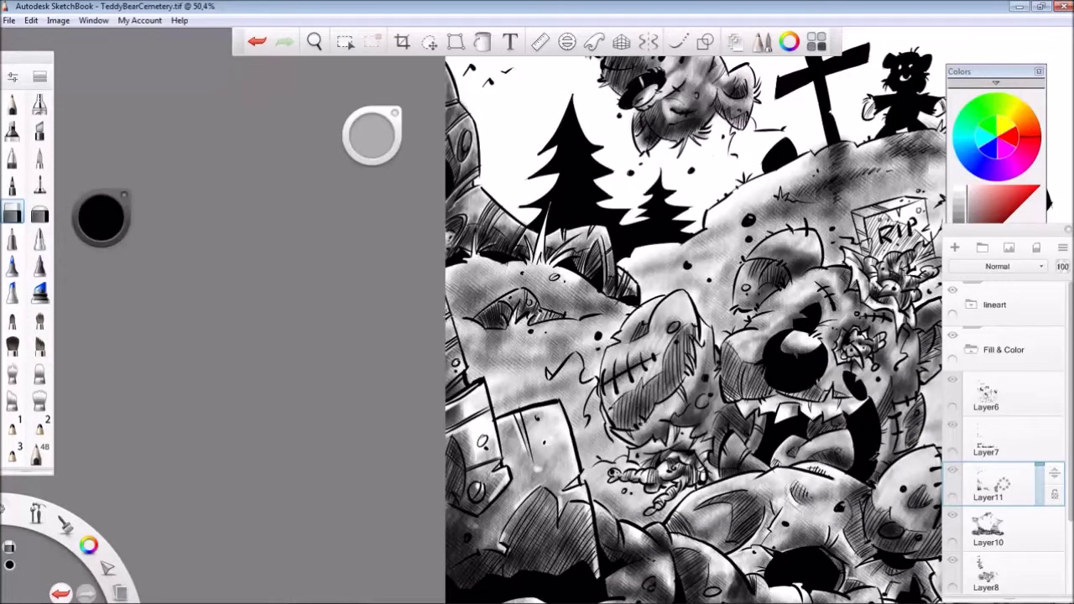
scroll(473, 497, down, 10)
key(ctrl+s)
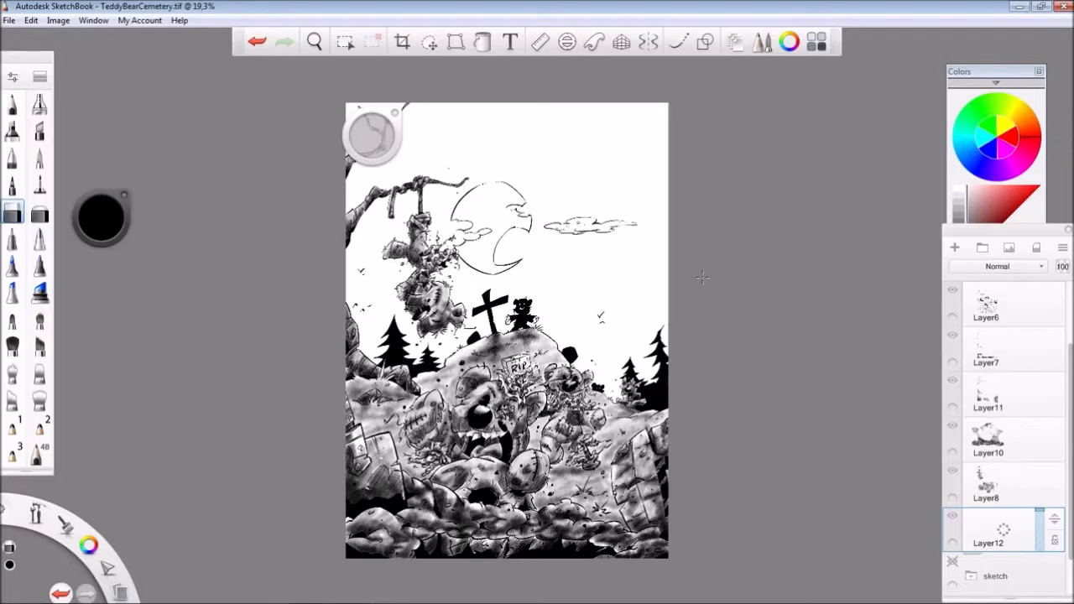
- Airbrush wide, soft grey bands across the sky and behind the hill and trees on the new layer, undoing unwanted strokes
click(39, 103)
mouse_move(646, 388)
mouse_down()
mouse_move(545, 319)
mouse_move(441, 332)
mouse_up()
mouse_move(519, 323)
mouse_down()
mouse_move(495, 243)
mouse_move(360, 210)
mouse_move(568, 132)
mouse_move(754, 130)
mouse_move(504, 134)
mouse_move(739, 129)
mouse_move(171, 266)
mouse_move(483, 155)
mouse_up()
key(ctrl+z)
drag(360, 220, 662, 193)
mouse_move(807, 401)
mouse_down()
mouse_move(638, 352)
mouse_move(604, 377)
mouse_move(470, 319)
mouse_move(765, 410)
mouse_up()
key(ctrl+z)
mouse_move(621, 336)
mouse_down()
mouse_move(470, 286)
mouse_move(588, 336)
mouse_move(361, 352)
mouse_up()
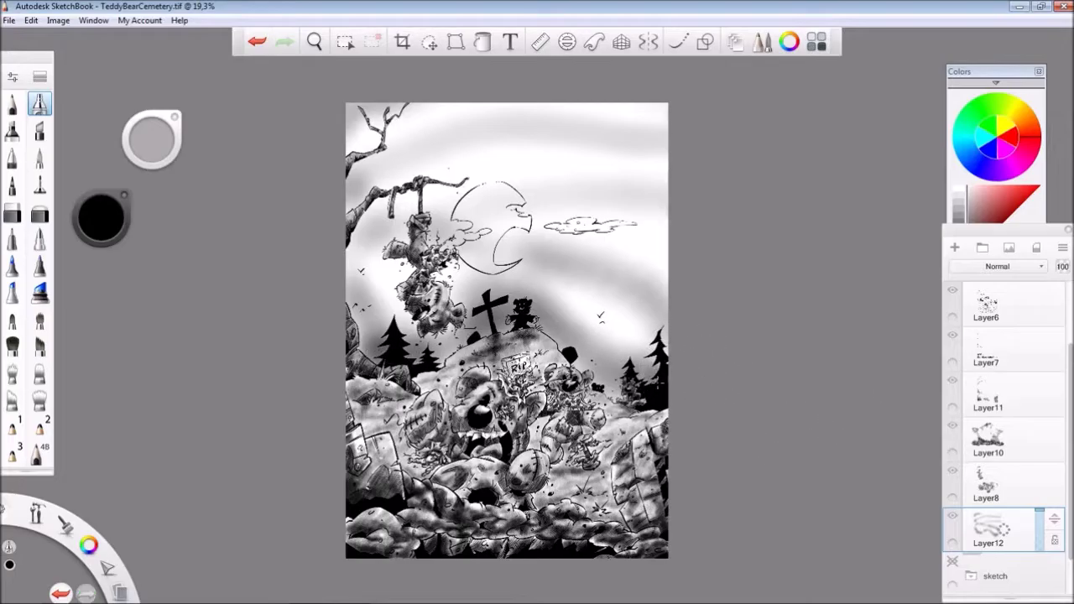
- Try shading the long cloud beside the moon on the sky layer with a smaller airbrush
key(space)
mouse_move(715, 332)
mouse_down()
mouse_move(659, 358)
mouse_move(711, 364)
mouse_up()
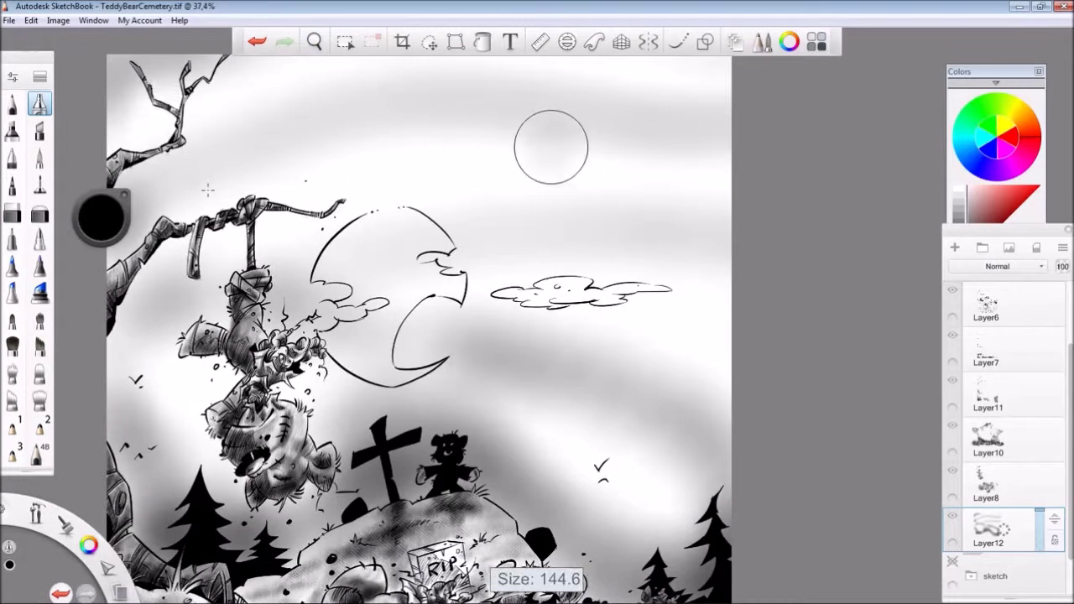
mouse_move(507, 295)
mouse_down()
mouse_move(618, 290)
mouse_move(587, 296)
mouse_up()
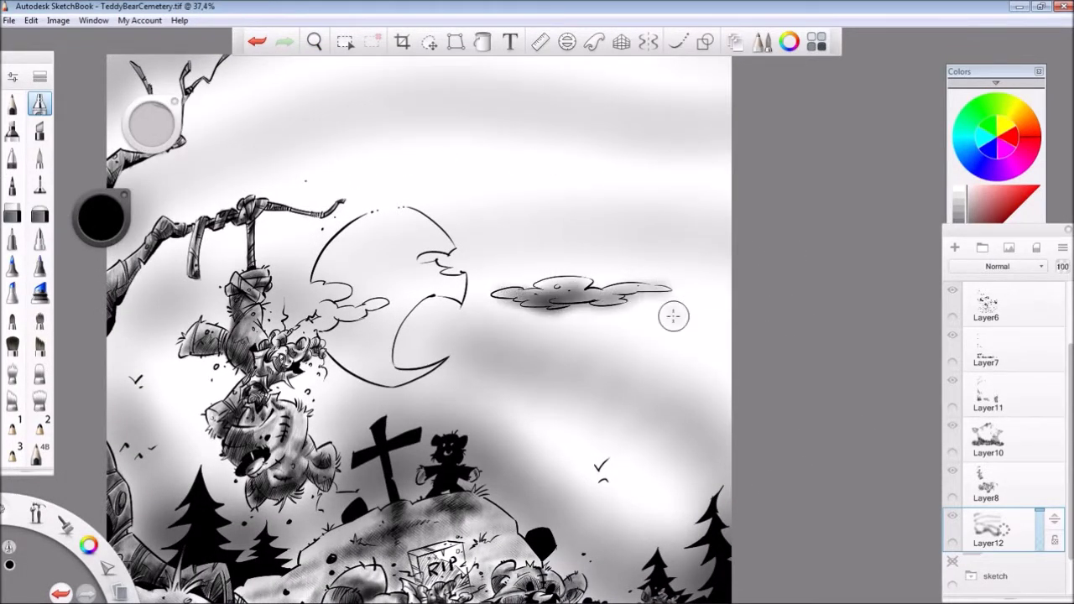
- Airbrush the clouds on a new layer above the sky shading, undoing the last dark stroke on the long cloud
scroll(573, 319, down, 2)
key(ctrl+l)
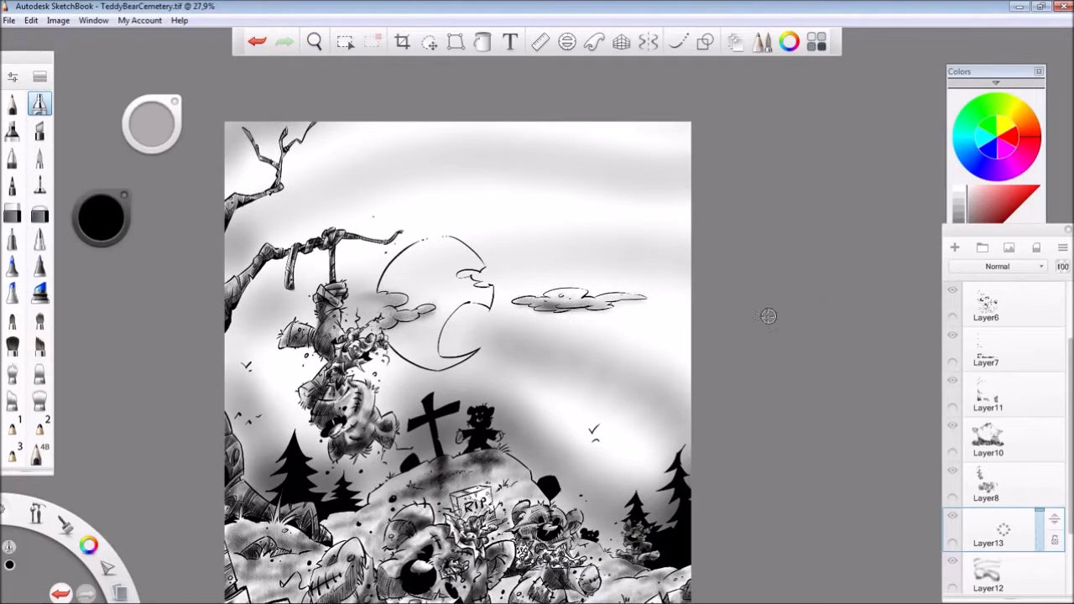
key(ctrl+z)
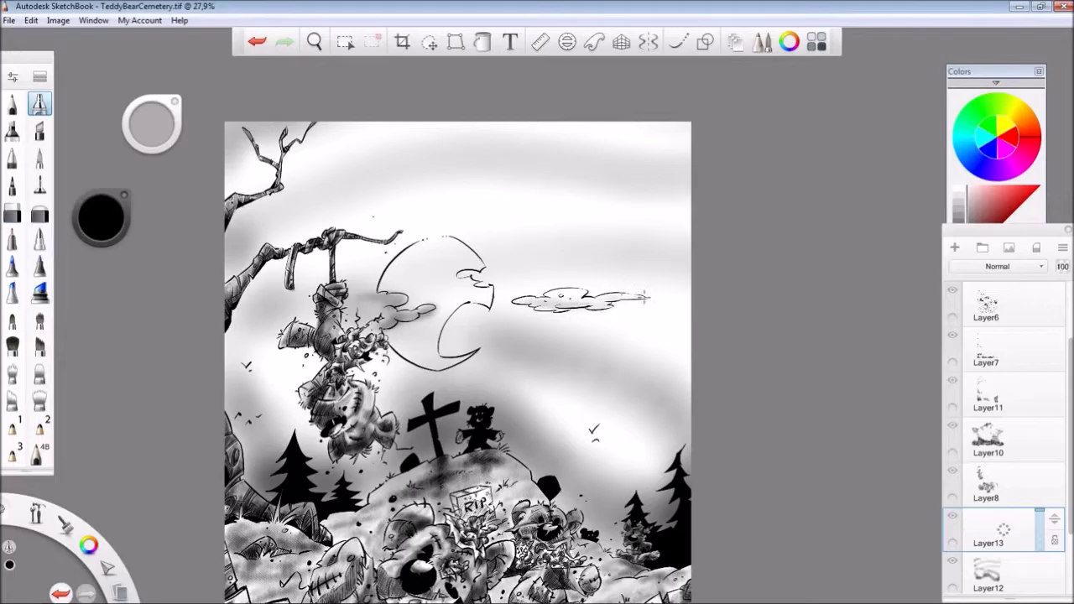
- Erase the grey overspill around the outlines of both clouds on Layer13 and save the drawing
scroll(553, 297, up, 6)
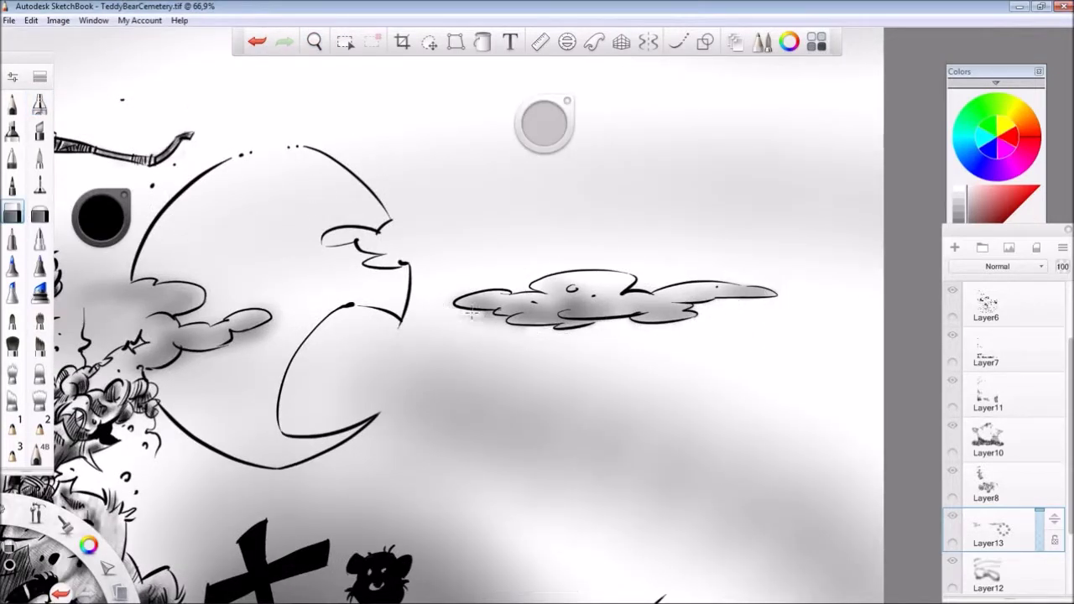
drag(510, 360, 622, 292)
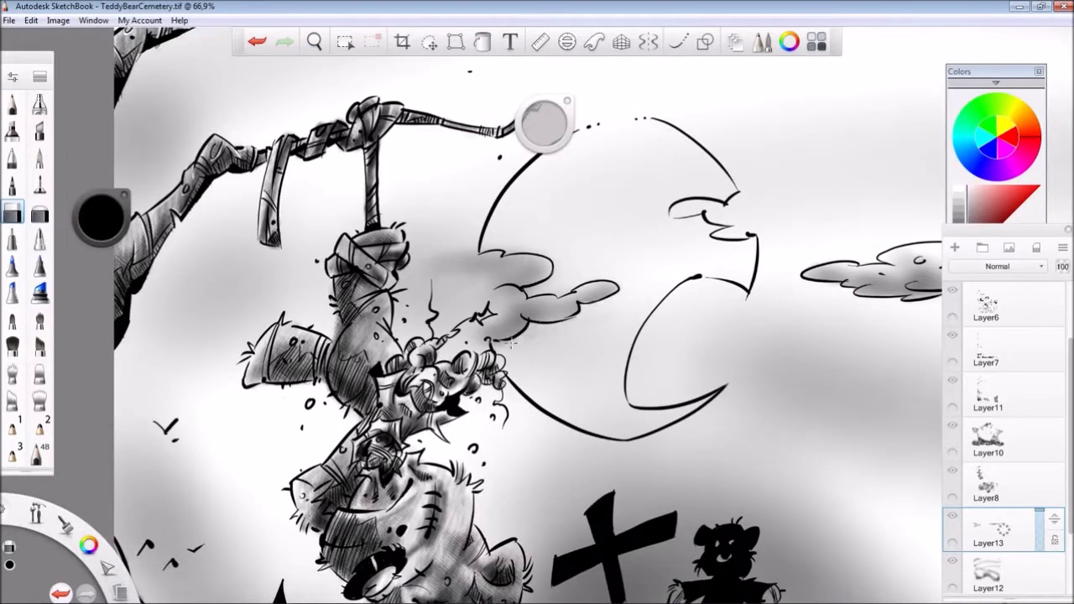
key(Home)
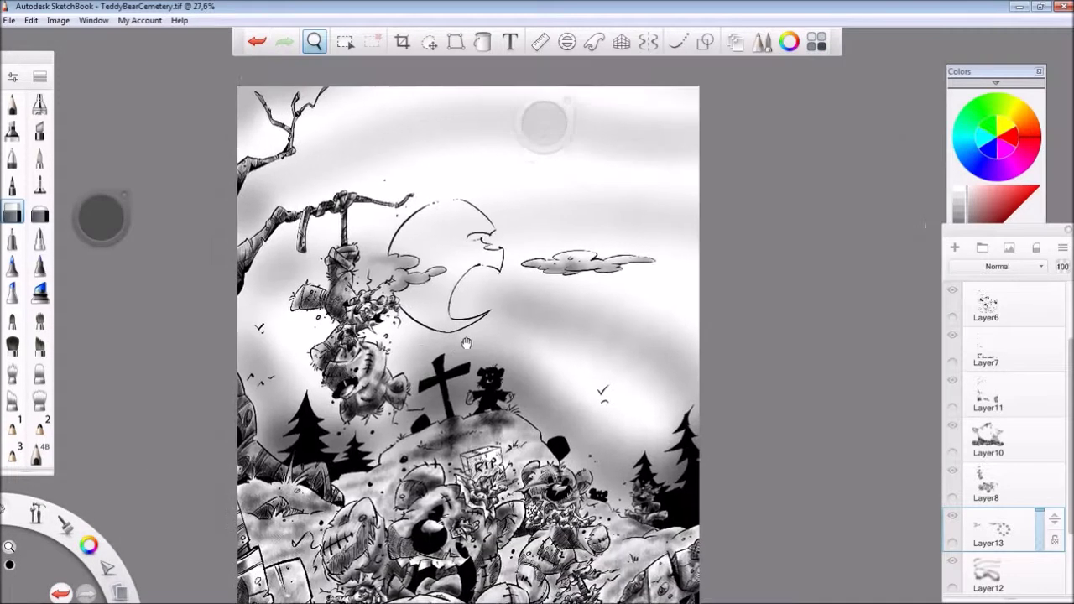
key(ctrl+s)
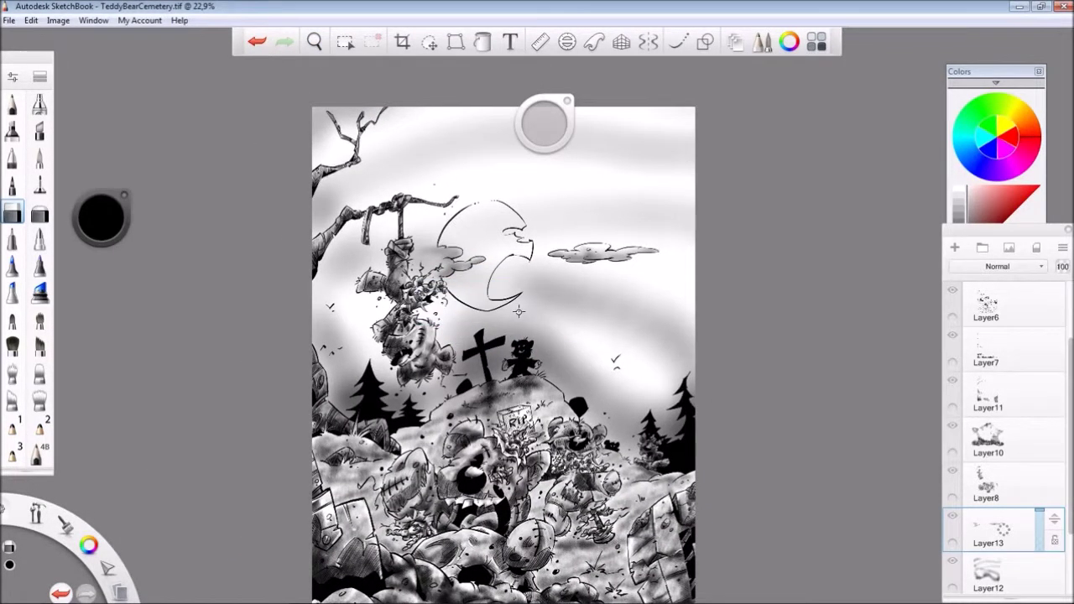
- Erase the grey sky shading inside the crescent moon on Layer12, keeping the shading outside its outline
scroll(589, 273, up, 3)
click(1002, 573)
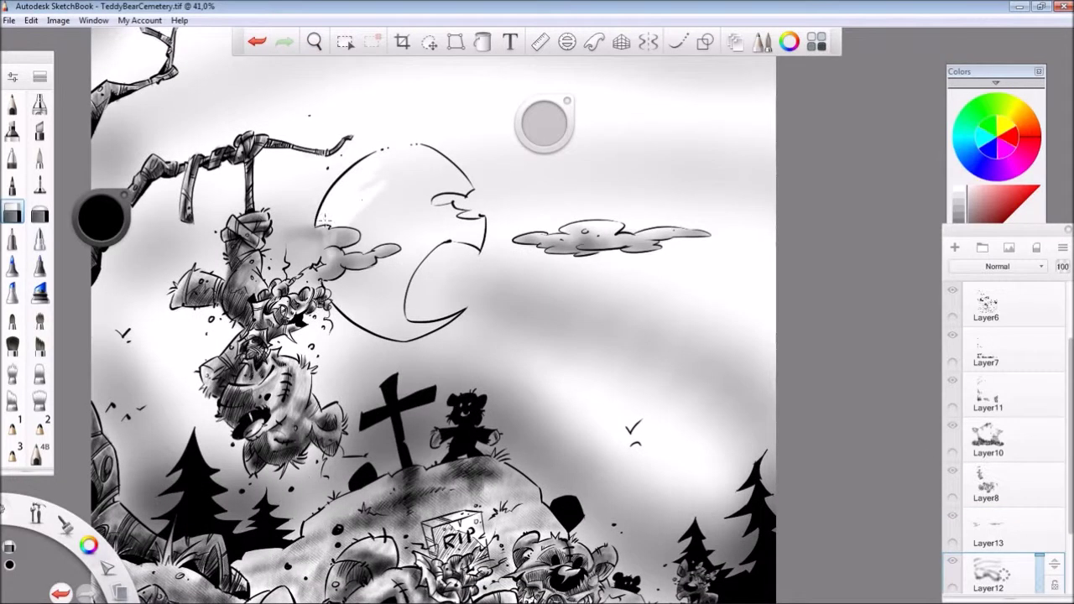
key(ctrl+z)
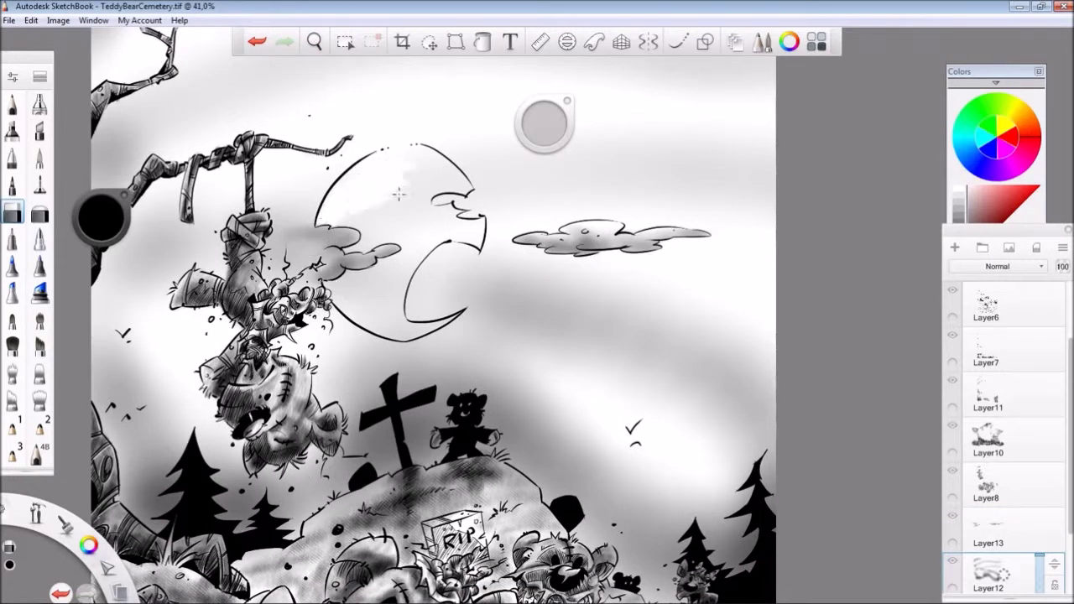
scroll(390, 237, up, 4)
mouse_move(314, 259)
mouse_down()
mouse_move(417, 245)
mouse_move(341, 332)
mouse_move(231, 359)
mouse_move(236, 382)
mouse_move(254, 367)
mouse_move(256, 384)
mouse_move(291, 359)
mouse_move(371, 345)
mouse_move(482, 289)
mouse_move(430, 315)
mouse_move(388, 303)
mouse_move(409, 229)
mouse_move(316, 183)
mouse_move(377, 170)
mouse_move(522, 239)
mouse_move(584, 434)
mouse_move(337, 468)
mouse_move(475, 476)
mouse_move(376, 358)
mouse_move(380, 426)
mouse_move(300, 411)
mouse_move(414, 474)
mouse_up()
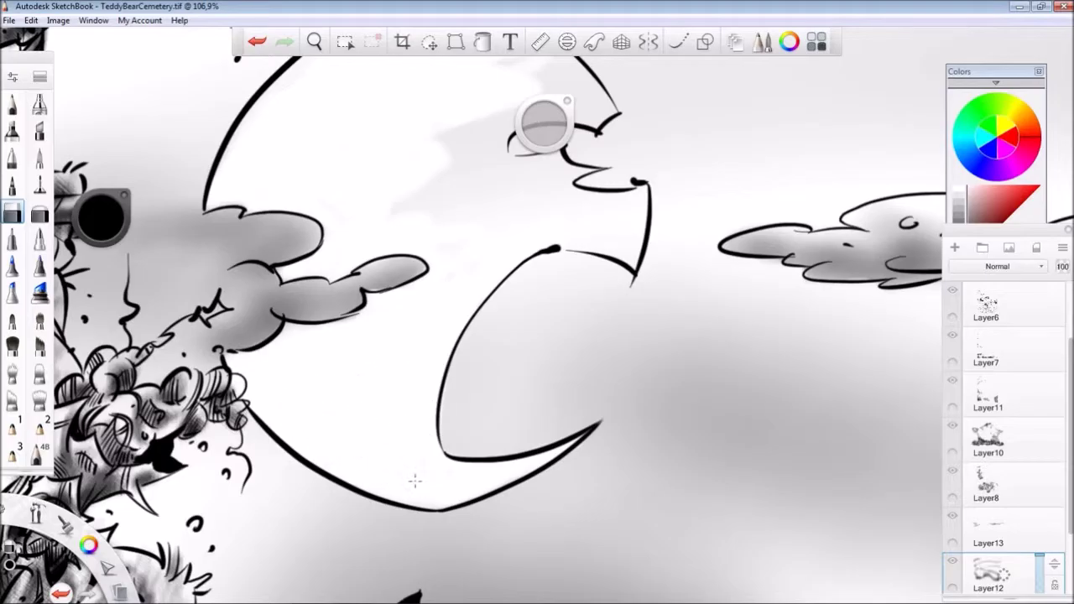
key(ctrl+z)
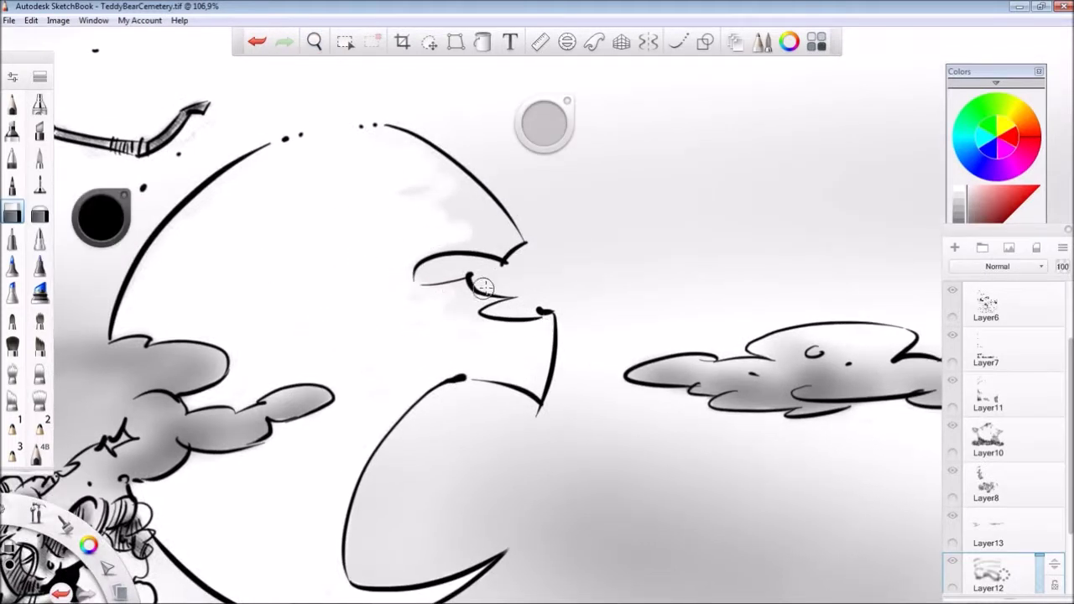
mouse_move(388, 257)
mouse_down()
mouse_move(440, 292)
mouse_move(470, 186)
mouse_move(428, 220)
mouse_up()
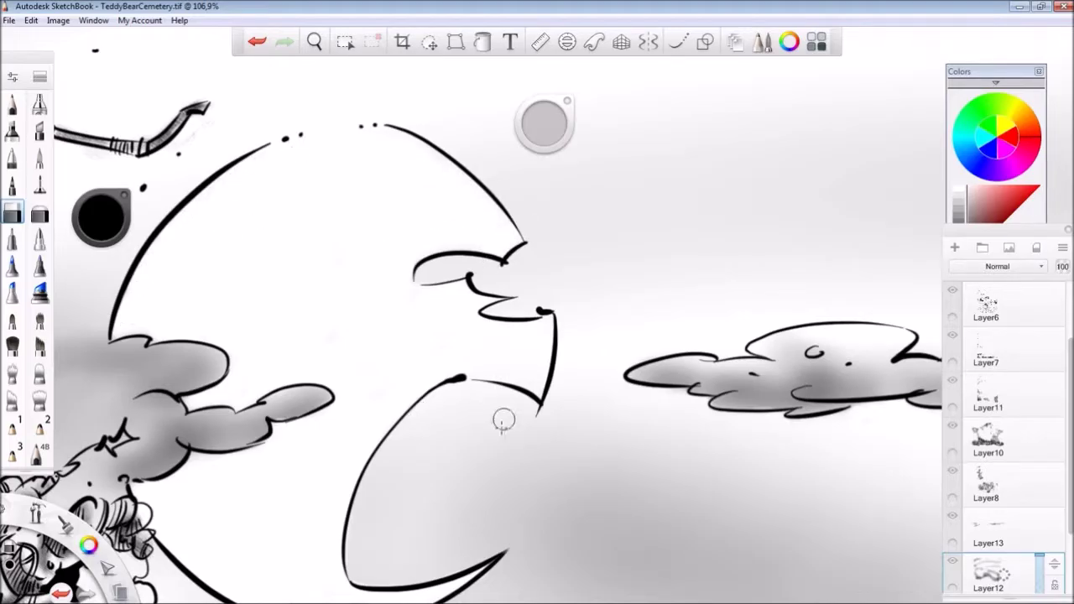
- Airbrush a dark shadow along the moon's inner curve on a new layer above Layer13 and erase the overspill outside its outline
scroll(479, 391, down, 10)
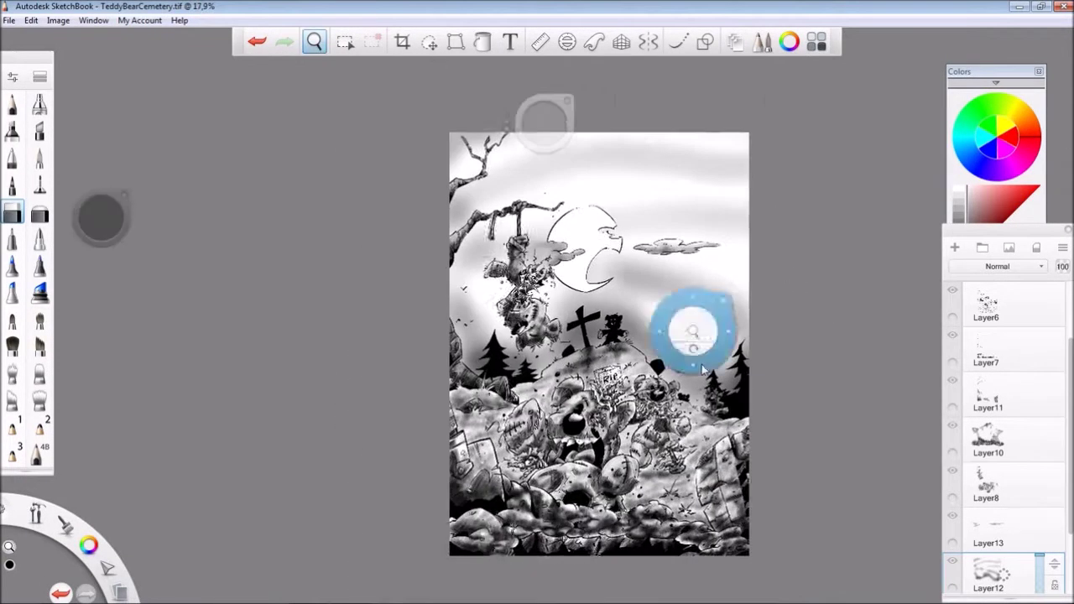
drag(703, 370, 677, 342)
mouse_move(463, 252)
mouse_down()
mouse_move(491, 225)
mouse_move(480, 277)
mouse_up()
scroll(503, 310, up, 5)
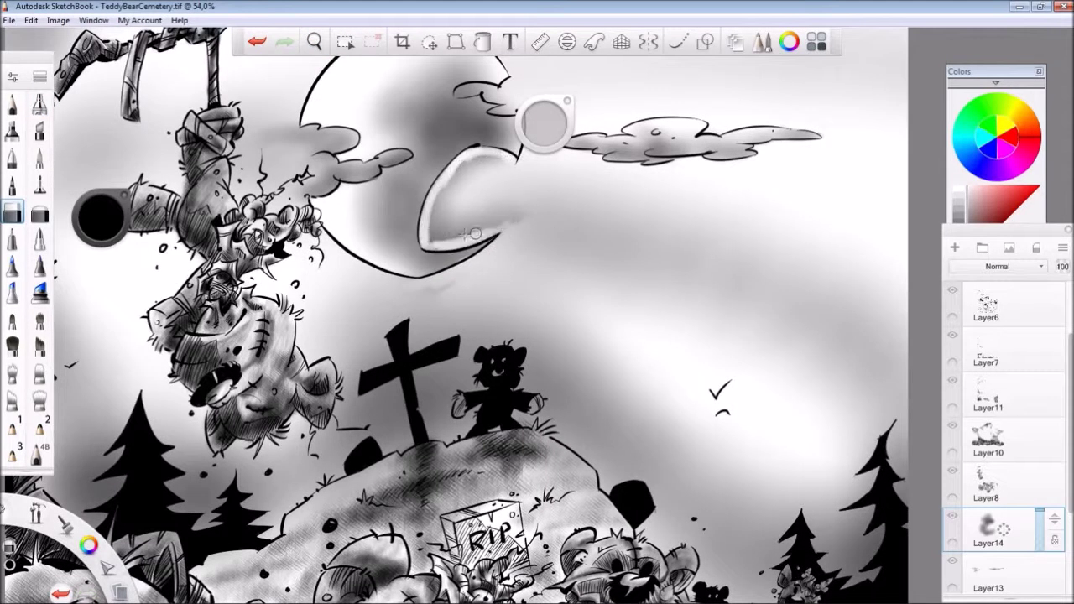
drag(471, 285, 441, 352)
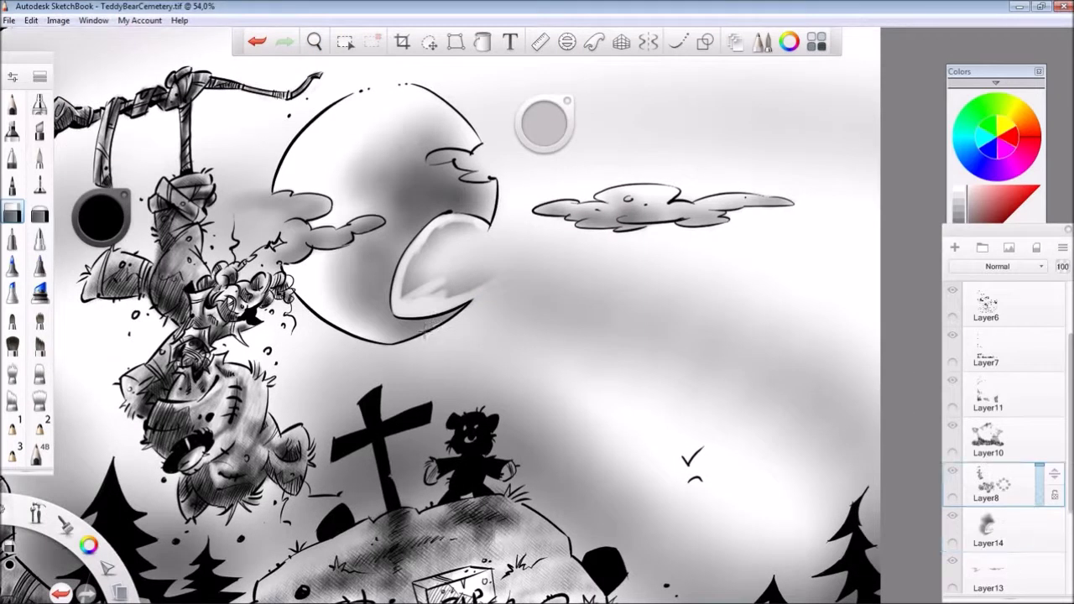
drag(417, 255, 484, 272)
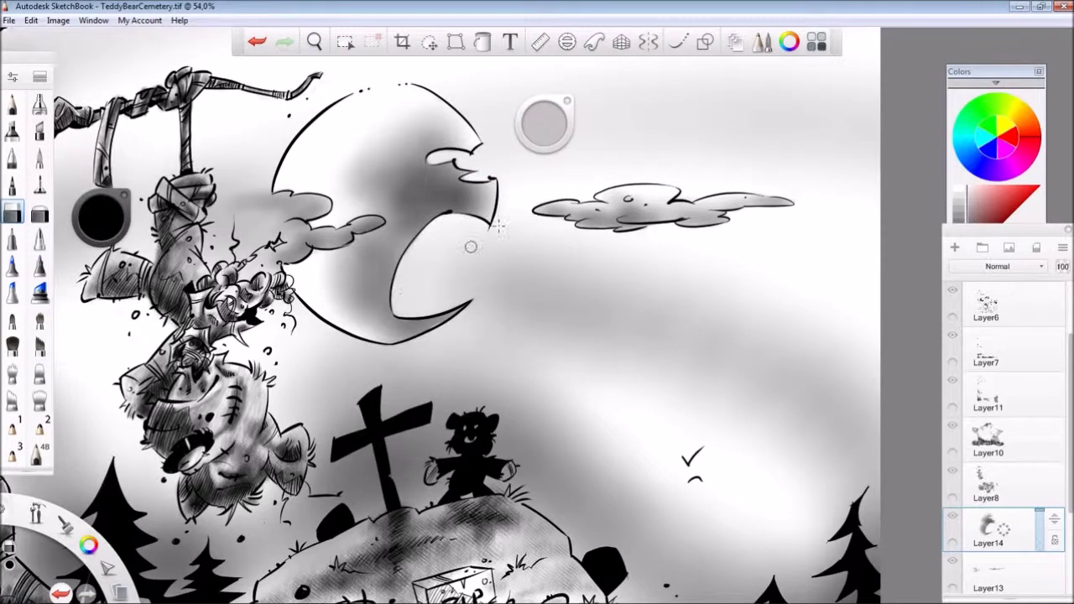
- Airbrush grey shading on the small cloud crossing the moon's face on Layer13, clean up its edge, and save the drawing
scroll(499, 225, down, 5)
scroll(375, 256, up, 3)
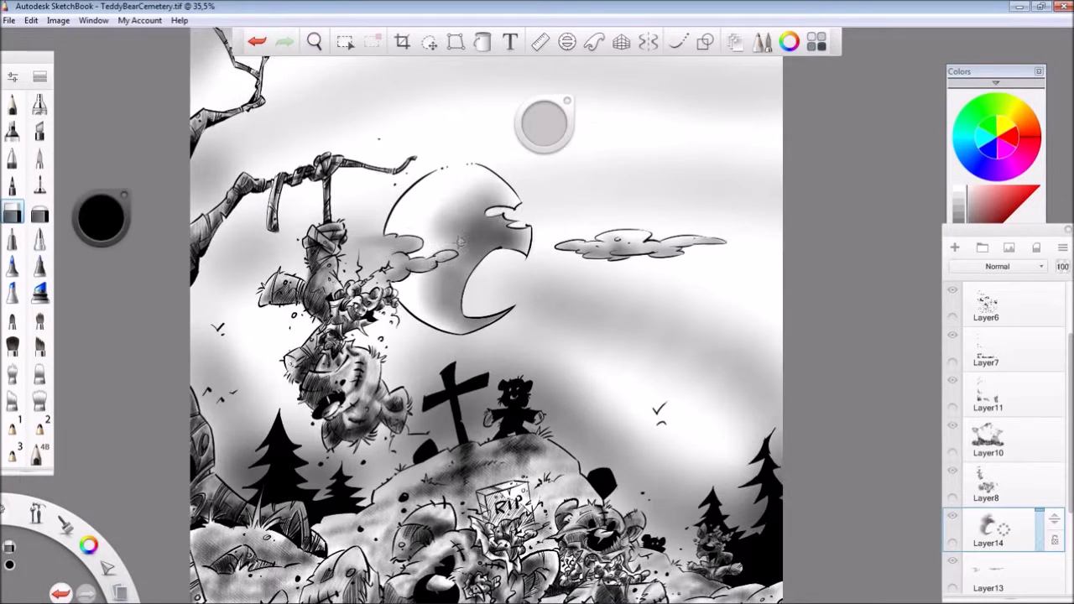
scroll(475, 189, down, 3)
scroll(475, 189, up, 2)
click(954, 571)
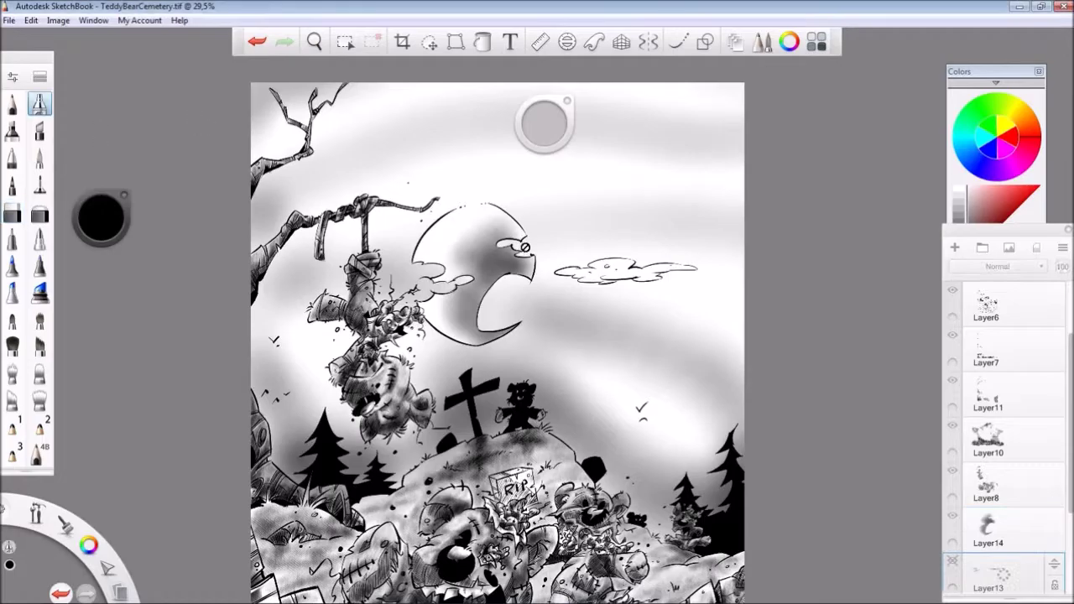
key(ctrl+z)
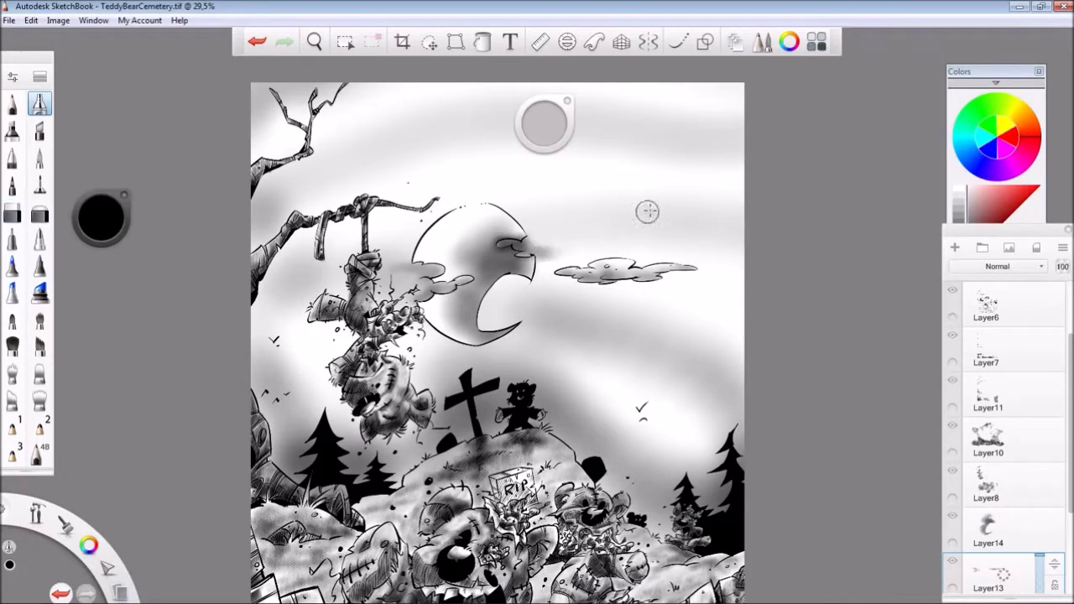
scroll(591, 225, up, 2)
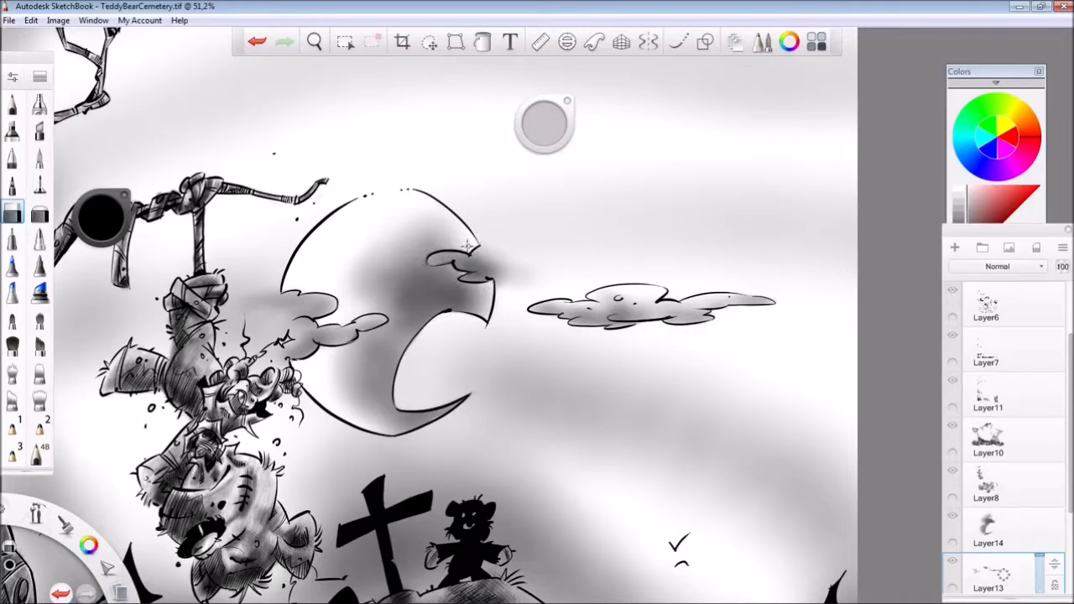
scroll(479, 239, down, 5)
key(ctrl+s)
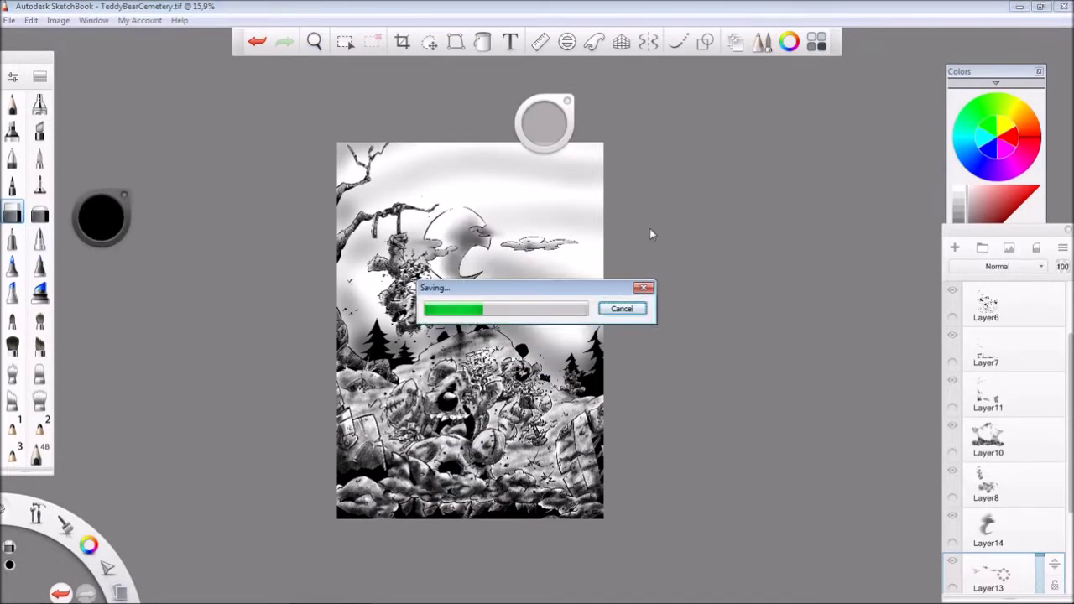